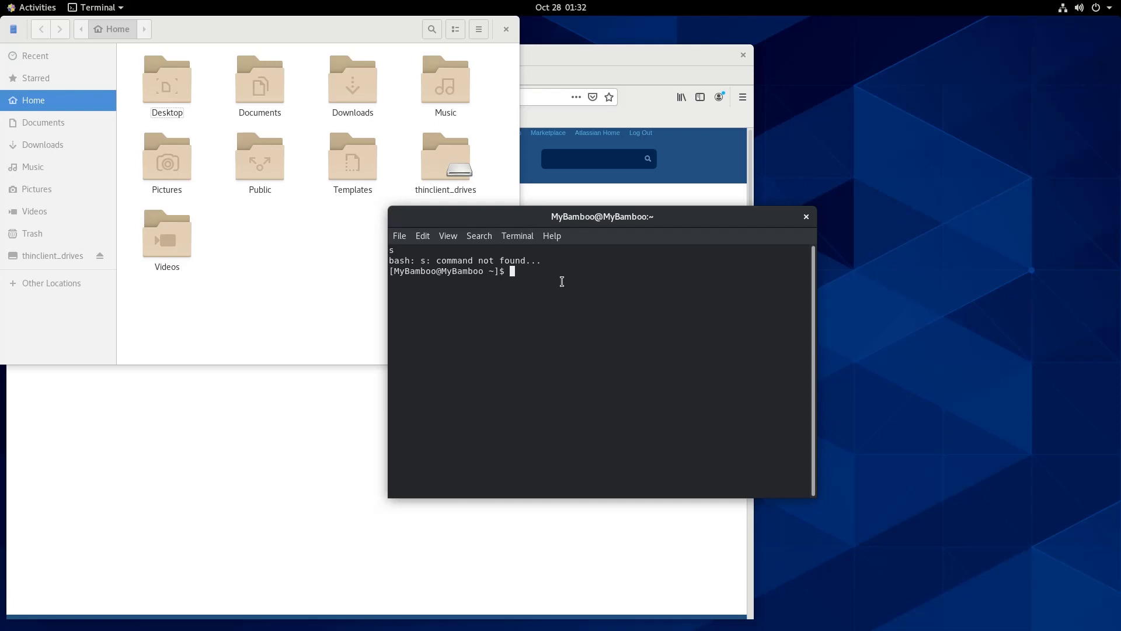
Create the BambooInstallation folder and change into it
{"action": "type", "text": "mkdir BambooInstallation"}
{"action": "key", "text": "Return"}
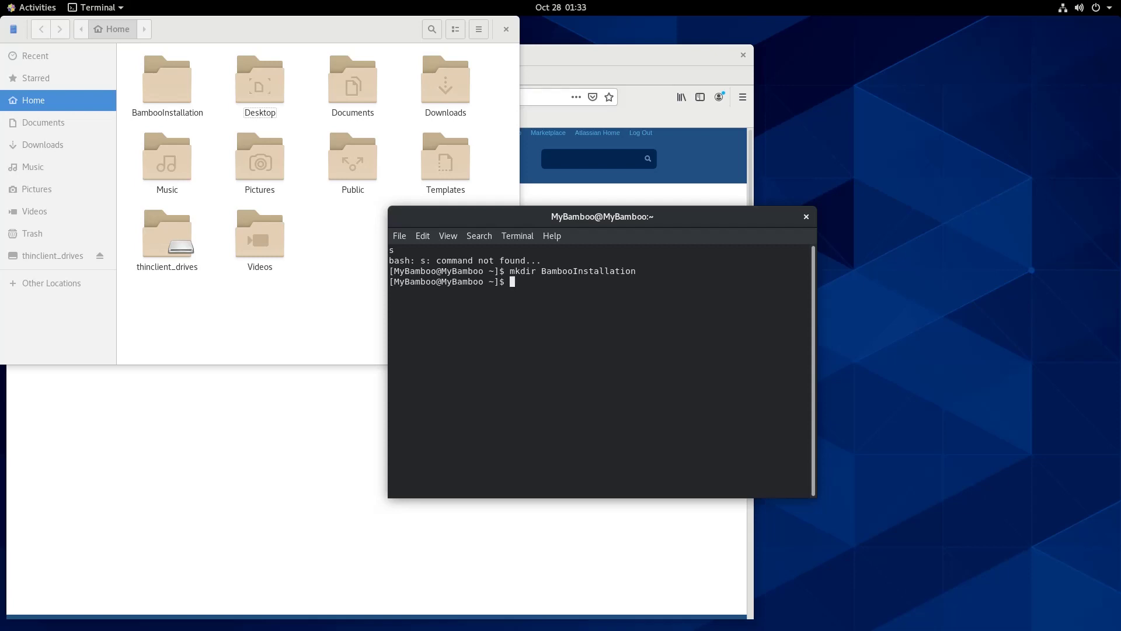
{"action": "type", "text": "cd ~/BambooInstallation"}
{"action": "key", "text": "Return"}
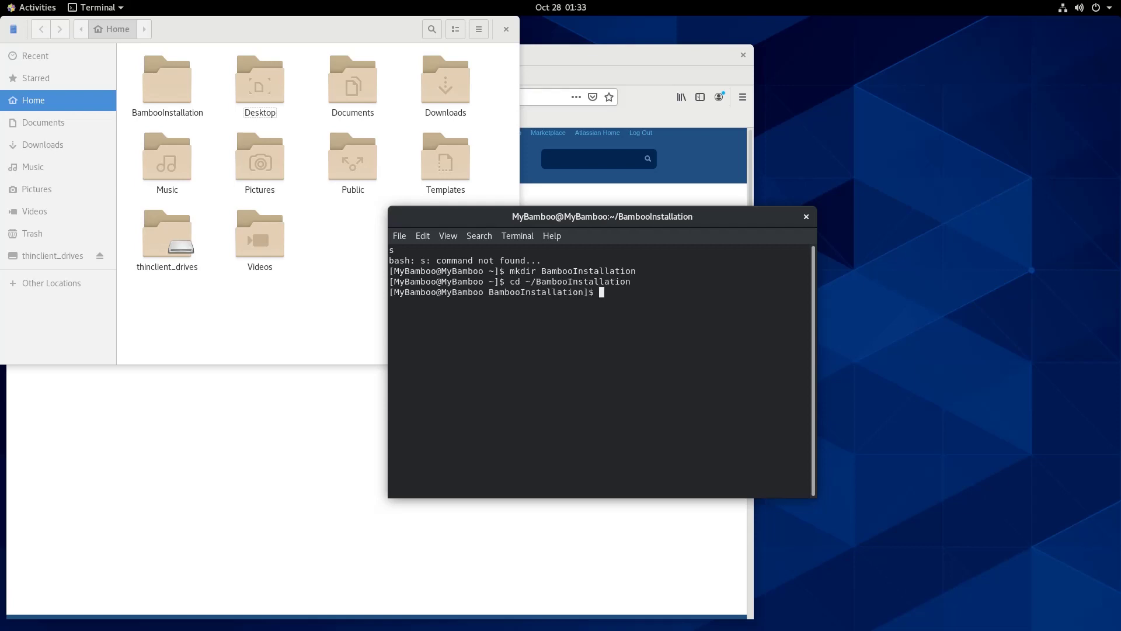
Download atlassian-bamboo-7.1.2.tar.gz with wget into BambooInstallation
{"action": "key", "text": "Up"}
{"action": "key", "text": "Up"}
{"action": "key", "text": "Down"}
{"action": "key", "text": "Down"}
{"action": "type", "text": "wget https://www.atlassian.com/software/bamboo/downloads/binary/atlassian-bamboo-7.1.2.tar.gz"}
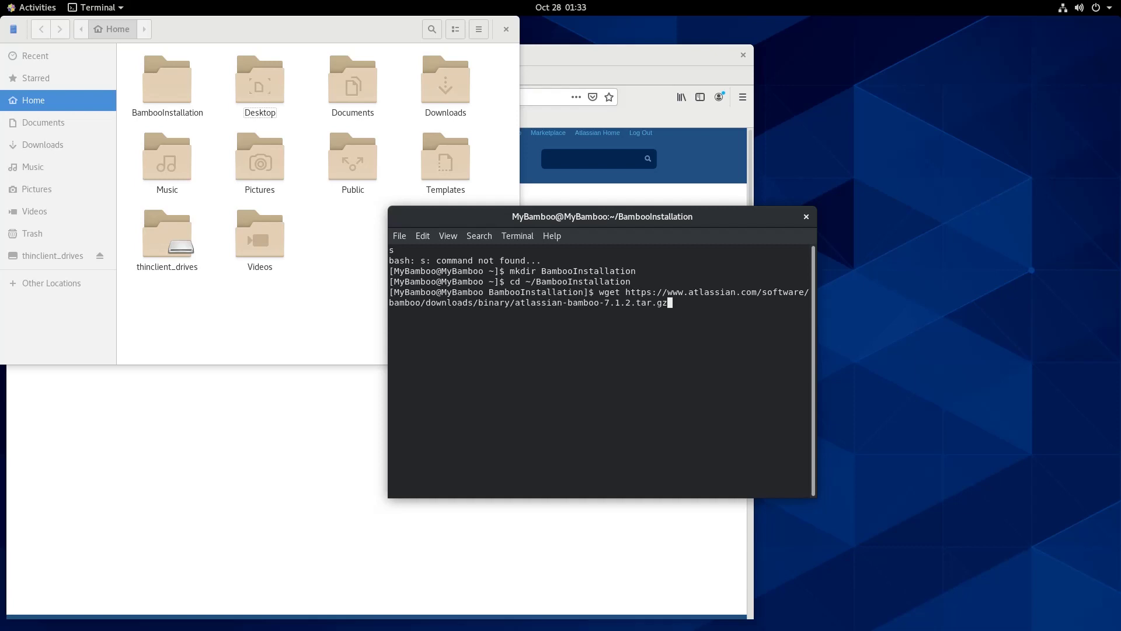
{"action": "key", "text": "Return"}
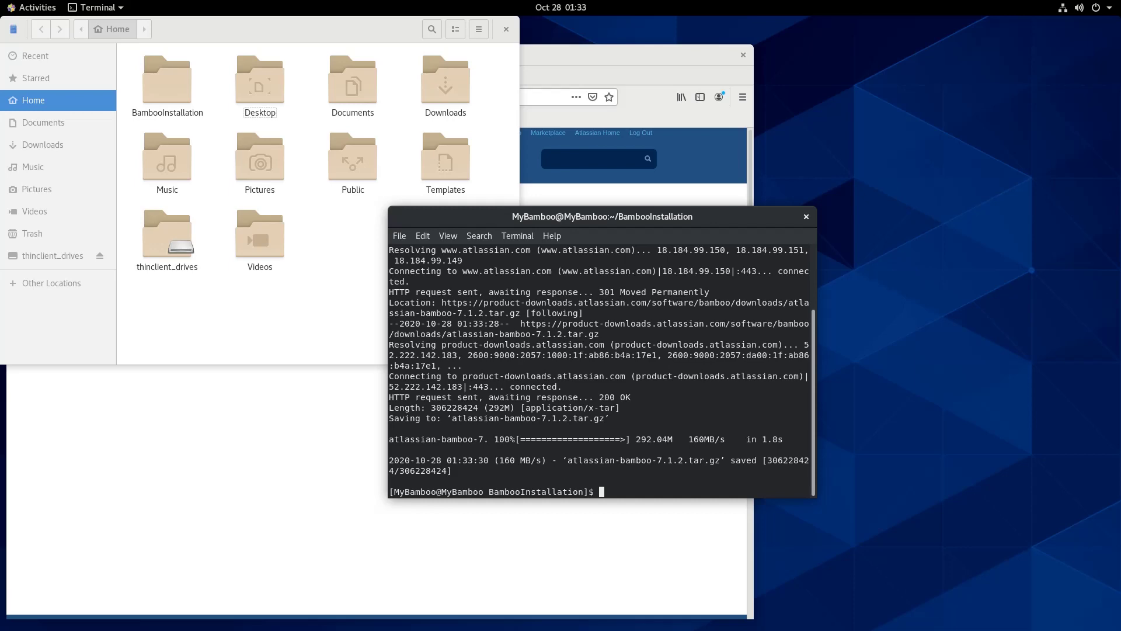
Extract atlassian-bamboo-7.1.2.tar.gz with tar -xvzf, then return to the home directory
{"action": "type", "text": "tar -xvzf atlassian-bamboo-7.1.2.tar.gz"}
{"action": "key", "text": "Return"}
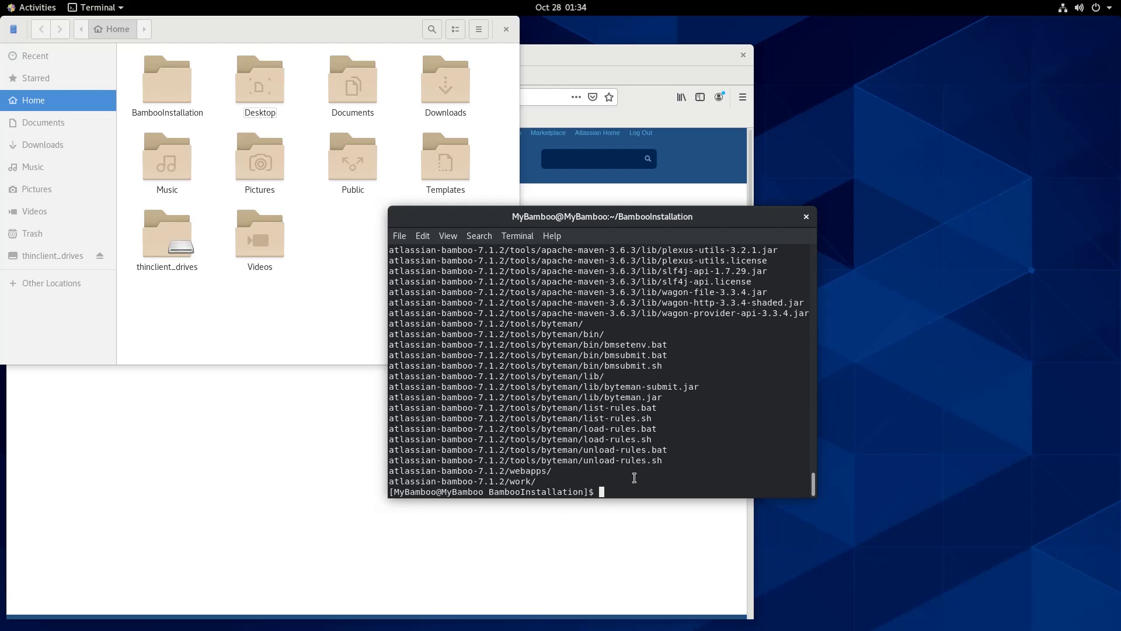
{"action": "type", "text": "cd ~"}
{"action": "key", "text": "Return"}
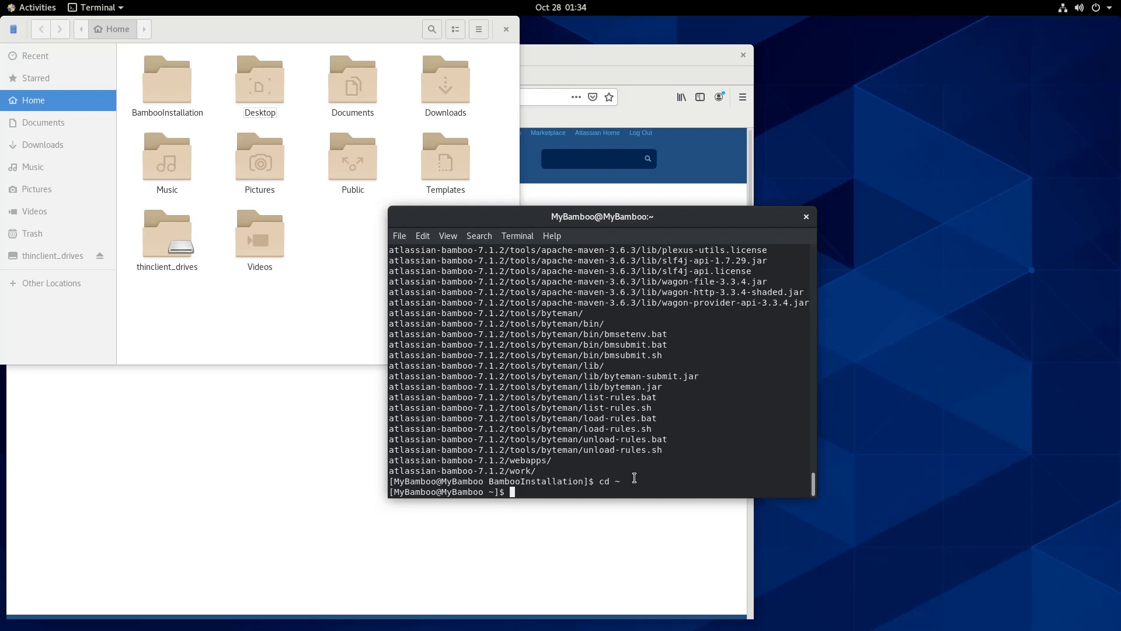
Create the ~/Bamboo home folder and open bamboo-init.properties in nano
{"action": "type", "text": "mkdir ~/Bamboo"}
{"action": "key", "text": "Return"}
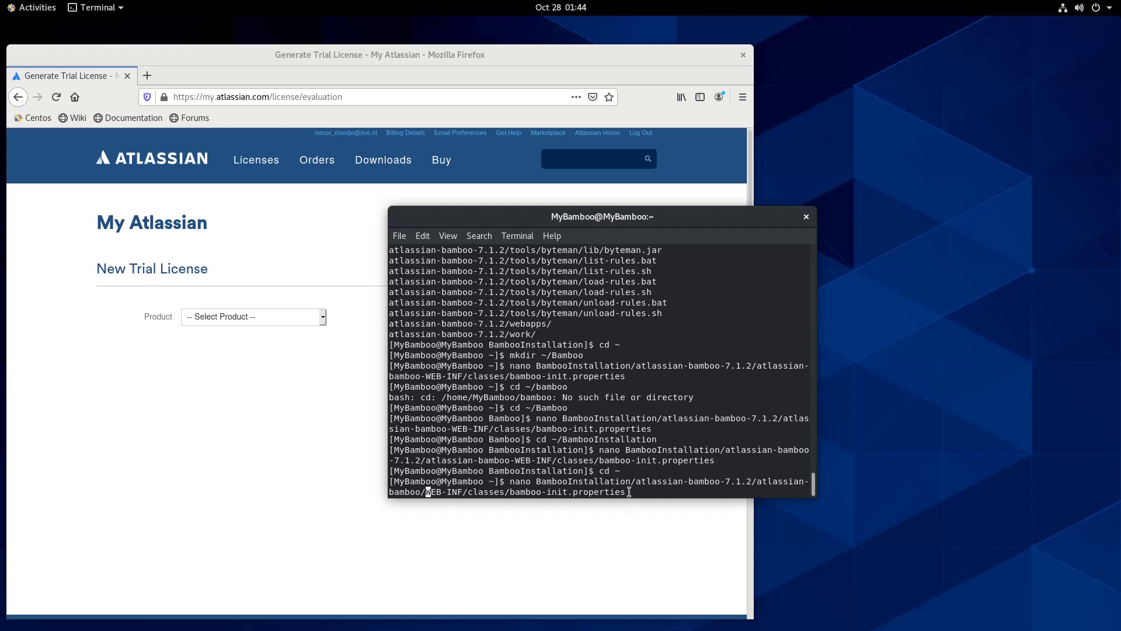
{"action": "key", "text": "Return"}
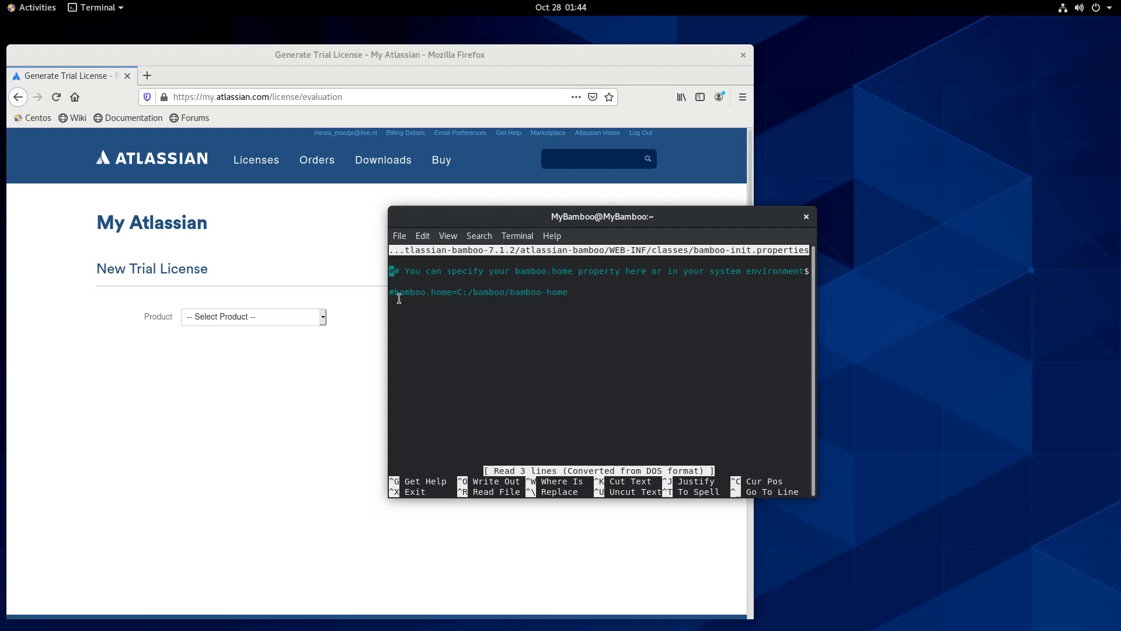
Uncomment bamboo.home, remove its old C: path, and save bamboo-init.properties
{"action": "key", "text": "Down"}
{"action": "key", "text": "Down"}
{"action": "key", "text": "Right"}
{"action": "key", "text": "BackSpace"}
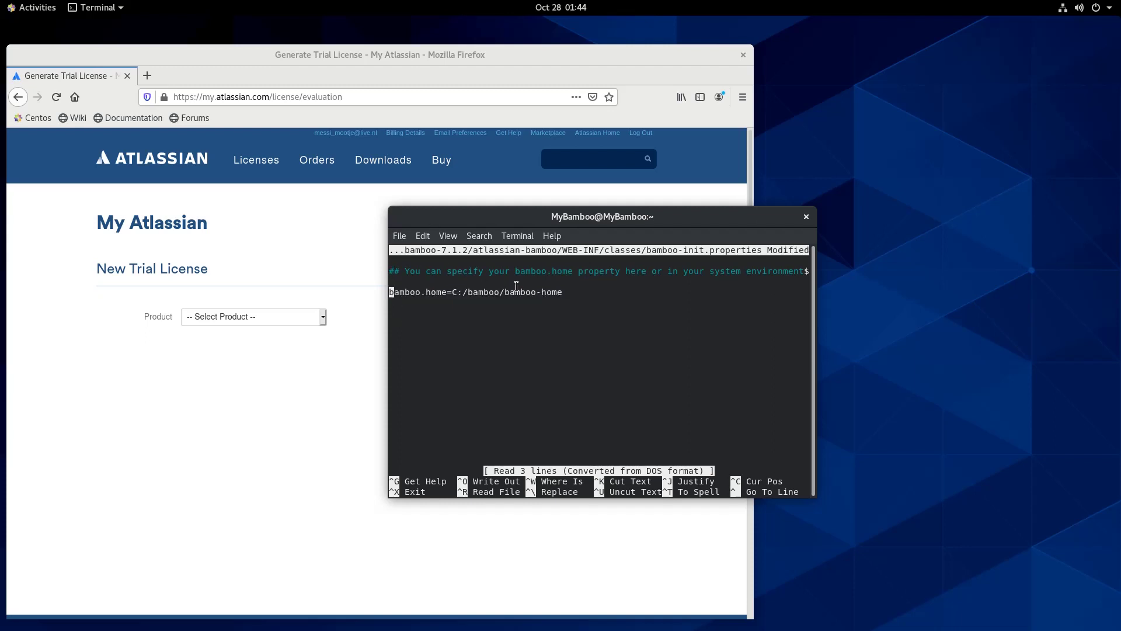
{"action": "key", "text": "Right"}
{"action": "key", "text": "Right"}
{"action": "key", "text": "Right"}
{"action": "key", "text": "Right"}
{"action": "key", "text": "Right"}
{"action": "key", "text": "Right"}
{"action": "key", "text": "Right"}
{"action": "key", "text": "Right"}
{"action": "key", "text": "Right"}
{"action": "key", "text": "Right"}
{"action": "key", "text": "Right"}
{"action": "key", "text": "Right"}
{"action": "key", "text": "Right"}
{"action": "key", "text": "Right"}
{"action": "key", "text": "Right"}
{"action": "key", "text": "Right"}
{"action": "key", "text": "Right"}
{"action": "key", "text": "Right"}
{"action": "key", "text": "Right"}
{"action": "key", "text": "Right"}
{"action": "key", "text": "Right"}
{"action": "key", "text": "Right"}
{"action": "key", "text": "Right"}
{"action": "key", "text": "Right"}
{"action": "key", "text": "Right"}
{"action": "key", "text": "Right"}
{"action": "key", "text": "Right"}
{"action": "key", "text": "Right"}
{"action": "key", "text": "Right"}
{"action": "key", "text": "Right"}
{"action": "key", "text": "Right"}
{"action": "key", "text": "Right"}
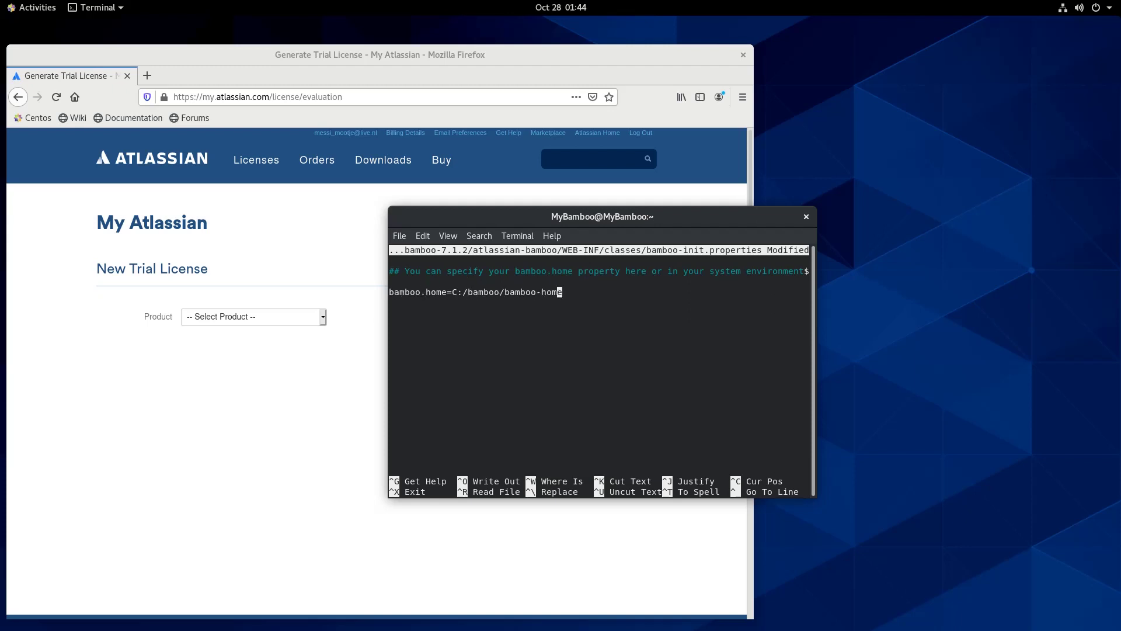
{"action": "key", "text": "Right"}
{"action": "key", "text": "BackSpace"}
{"action": "key", "text": "BackSpace"}
{"action": "key", "text": "BackSpace"}
{"action": "key", "text": "BackSpace"}
{"action": "key", "text": "BackSpace"}
{"action": "key", "text": "BackSpace"}
{"action": "key", "text": "BackSpace"}
{"action": "key", "text": "BackSpace"}
{"action": "key", "text": "BackSpace"}
{"action": "key", "text": "BackSpace"}
{"action": "key", "text": "BackSpace"}
{"action": "key", "text": "BackSpace"}
{"action": "key", "text": "BackSpace"}
{"action": "key", "text": "BackSpace"}
{"action": "key", "text": "BackSpace"}
{"action": "key", "text": "BackSpace"}
{"action": "key", "text": "BackSpace"}
{"action": "key", "text": "BackSpace"}
{"action": "key", "text": "BackSpace"}
{"action": "key", "text": "BackSpace"}
{"action": "key", "text": "BackSpace"}
{"action": "key", "text": "BackSpace"}
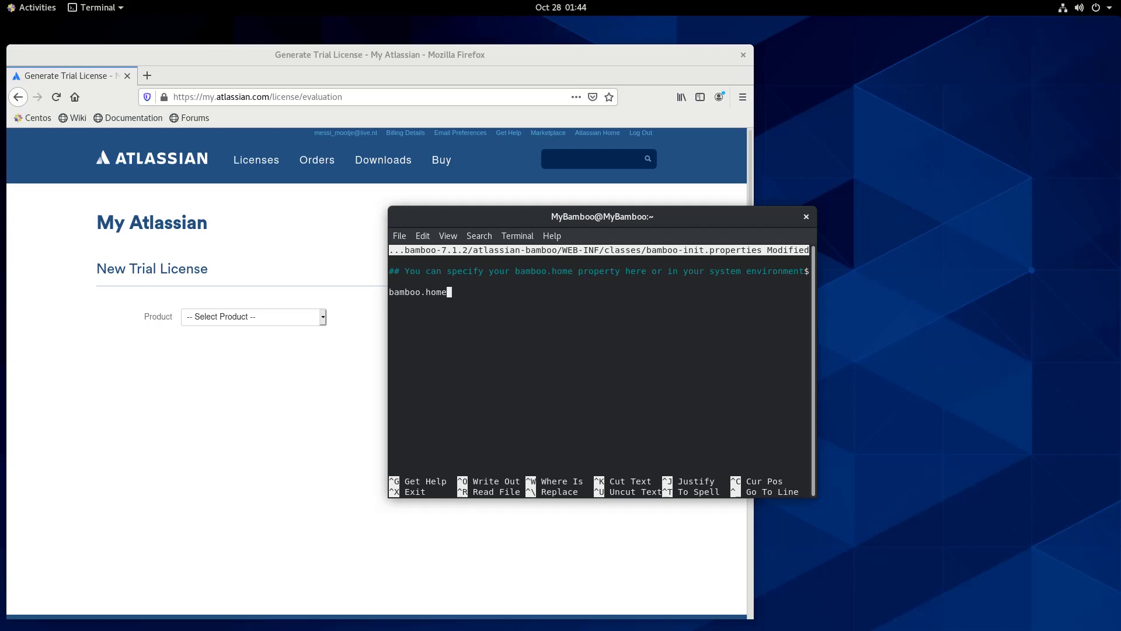
{"action": "type", "text": "="}
{"action": "key", "text": "ctrl+x"}
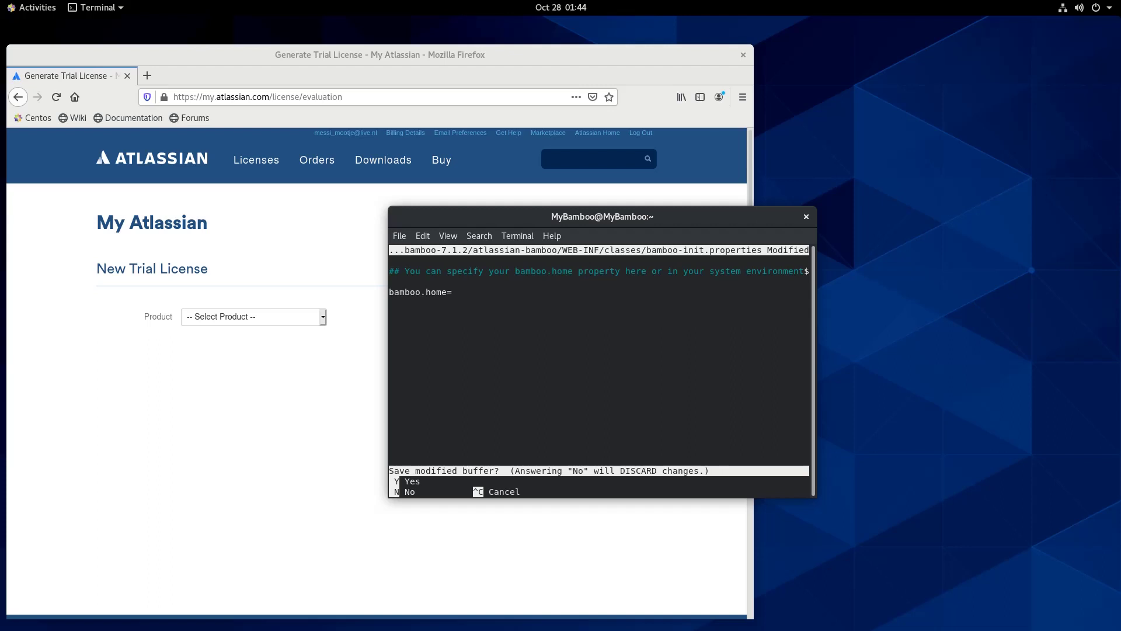
{"action": "key", "text": "y"}
{"action": "key", "text": "Return"}
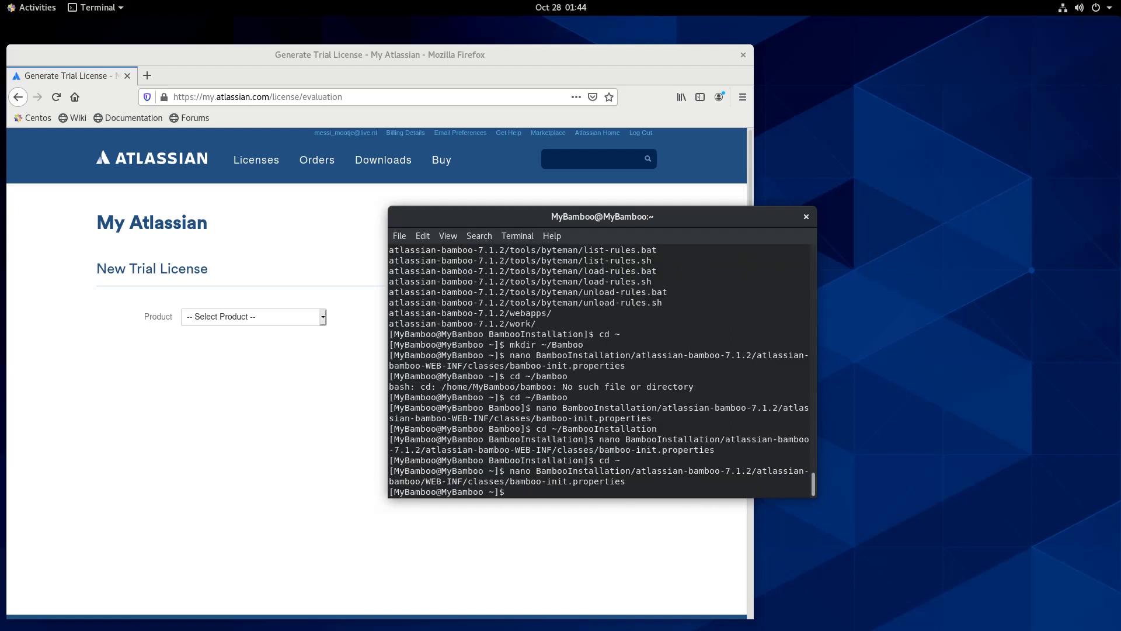
Switch to ~/Bamboo, print its path with pwd, and copy /home/MyBamboo/Bamboo
{"action": "type", "text": "cd ~/bamboo"}
{"action": "key", "text": "BackSpace"}
{"action": "key", "text": "BackSpace"}
{"action": "key", "text": "BackSpace"}
{"action": "key", "text": "BackSpace"}
{"action": "key", "text": "BackSpace"}
{"action": "key", "text": "BackSpace"}
{"action": "type", "text": "Bamboo"}
{"action": "key", "text": "Return"}
{"action": "type", "text": "pwd"}
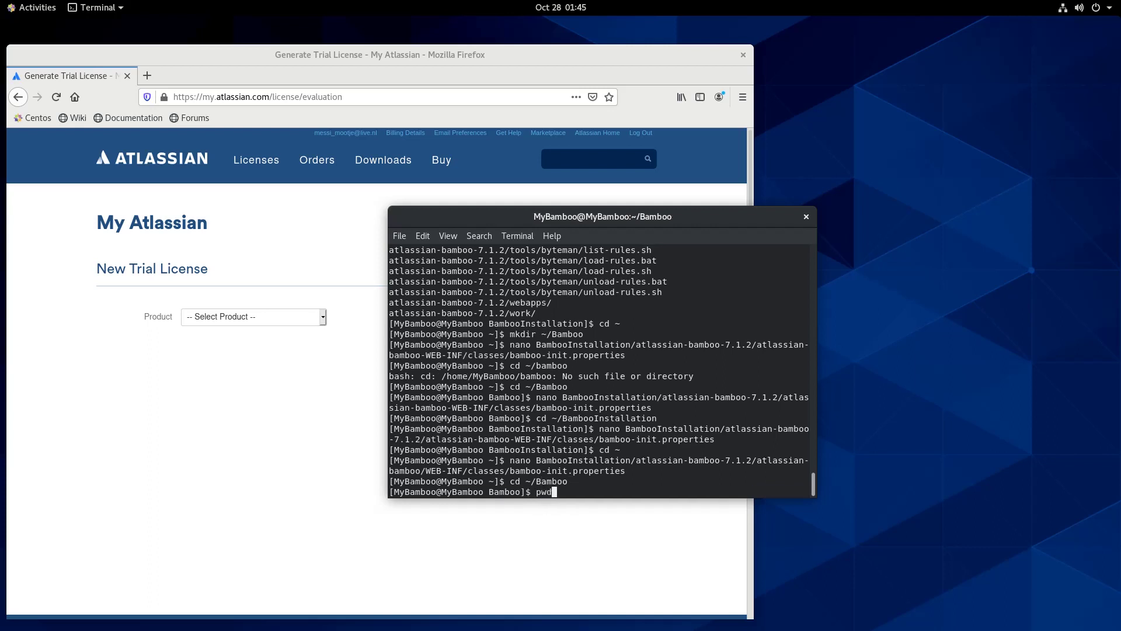
{"action": "key", "text": "Return"}
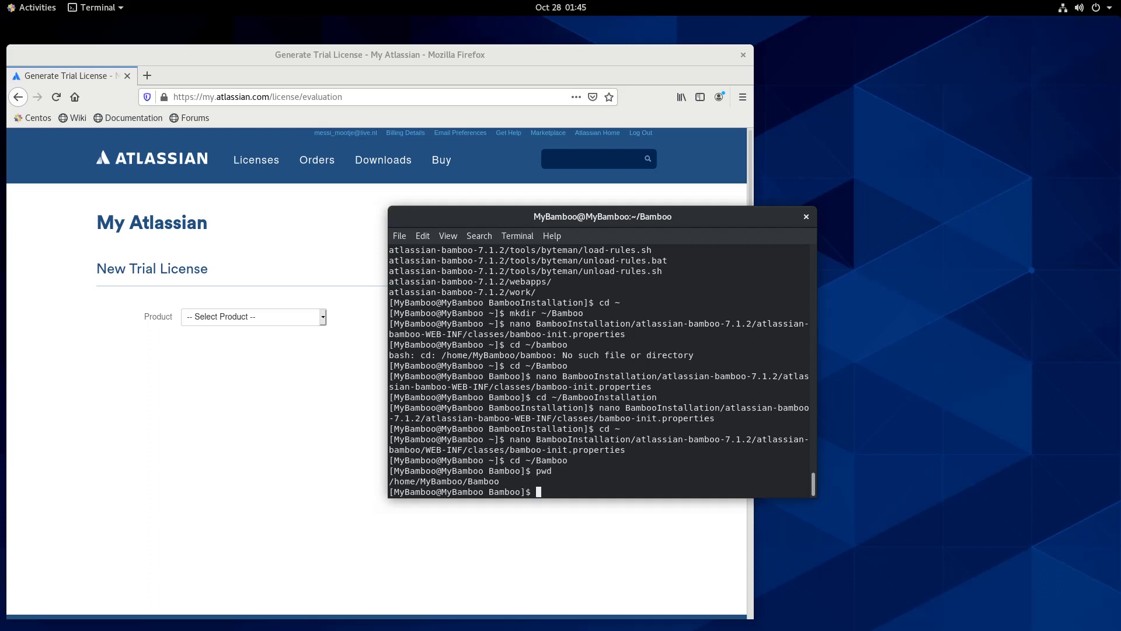
{"action": "left_click_drag", "start_coordinate": [497, 479], "coordinate": [391, 483]}
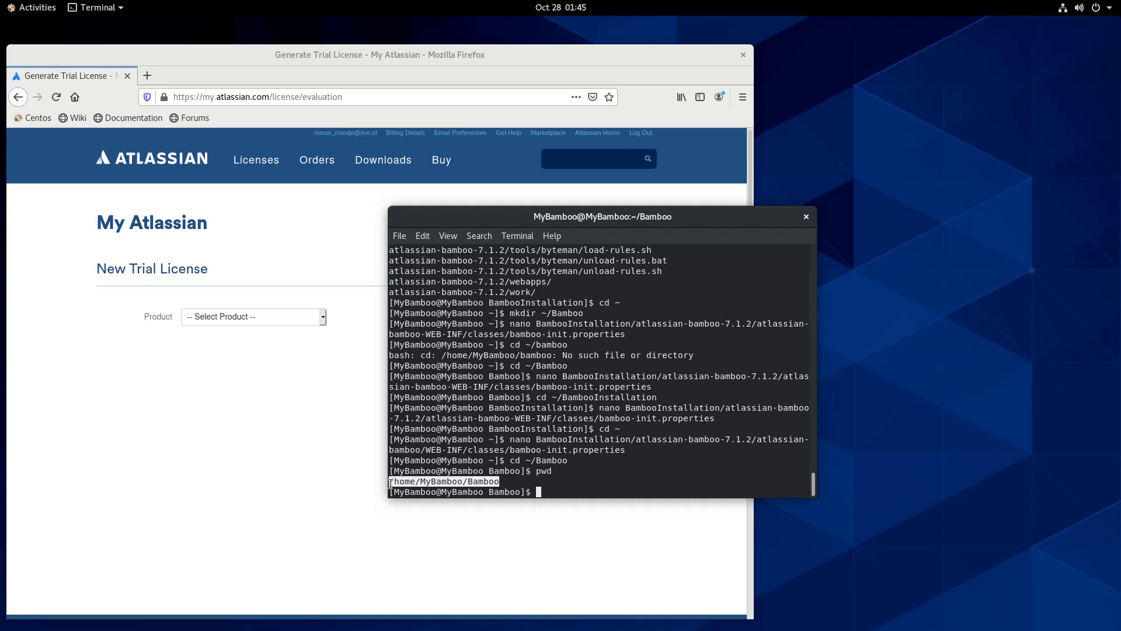
{"action": "right_click", "coordinate": [390, 484]}
{"action": "left_click", "coordinate": [428, 490]}
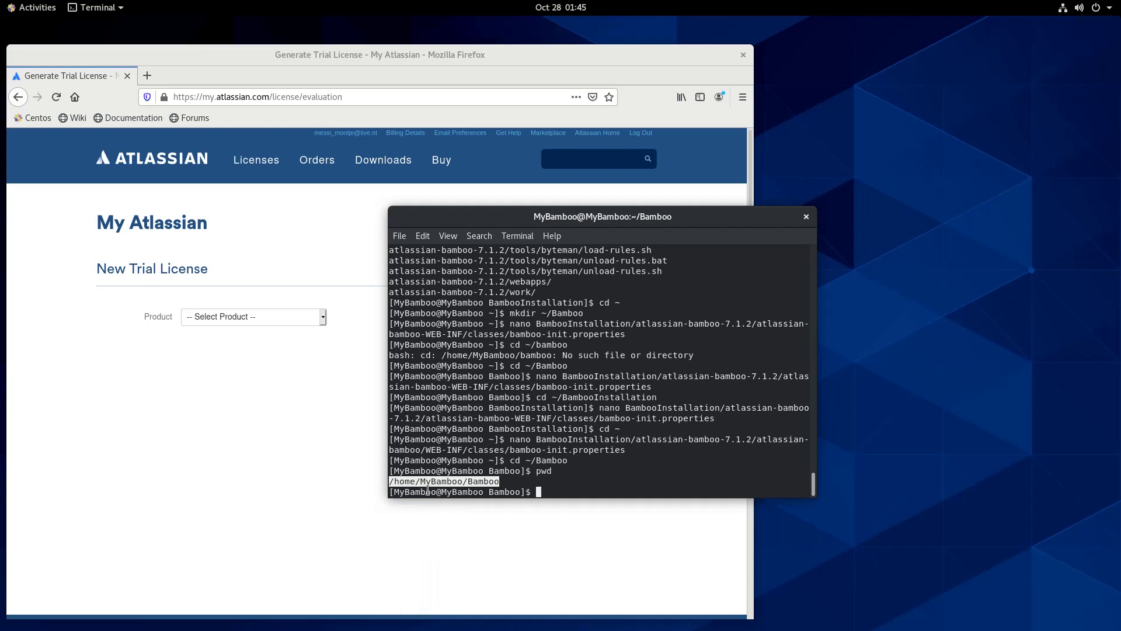
{"action": "left_click", "coordinate": [562, 492]}
Return to the home directory and reopen bamboo-init.properties in nano
{"action": "type", "text": "pwd"}
{"action": "key", "text": "BackSpace"}
{"action": "key", "text": "BackSpace"}
{"action": "key", "text": "BackSpace"}
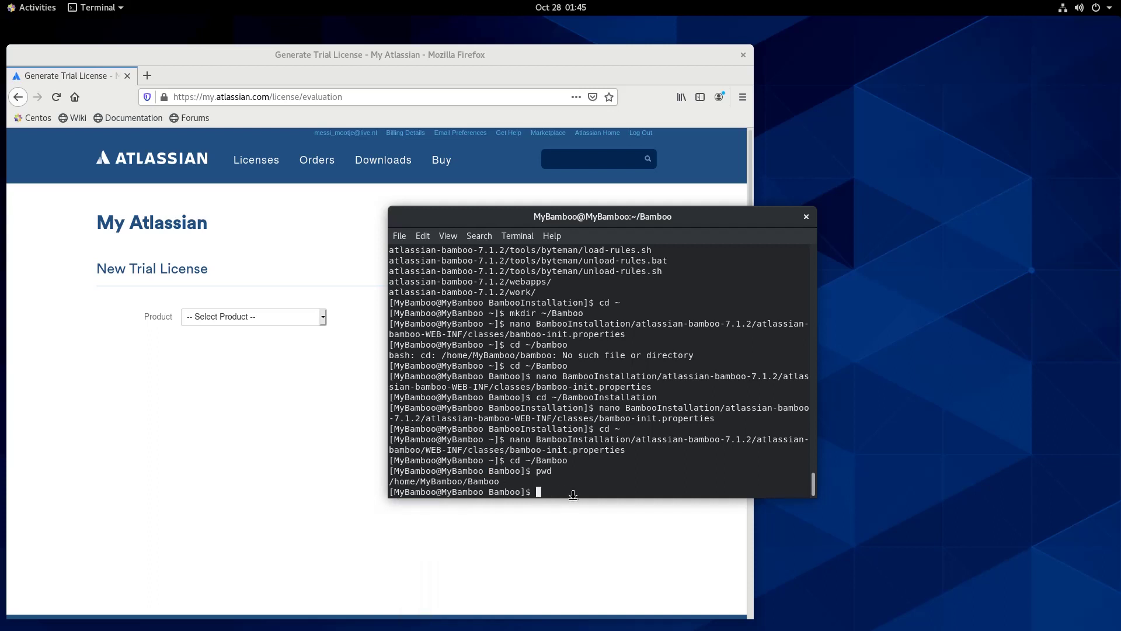
{"action": "key", "text": "Up"}
{"action": "key", "text": "Up"}
{"action": "key", "text": "Up"}
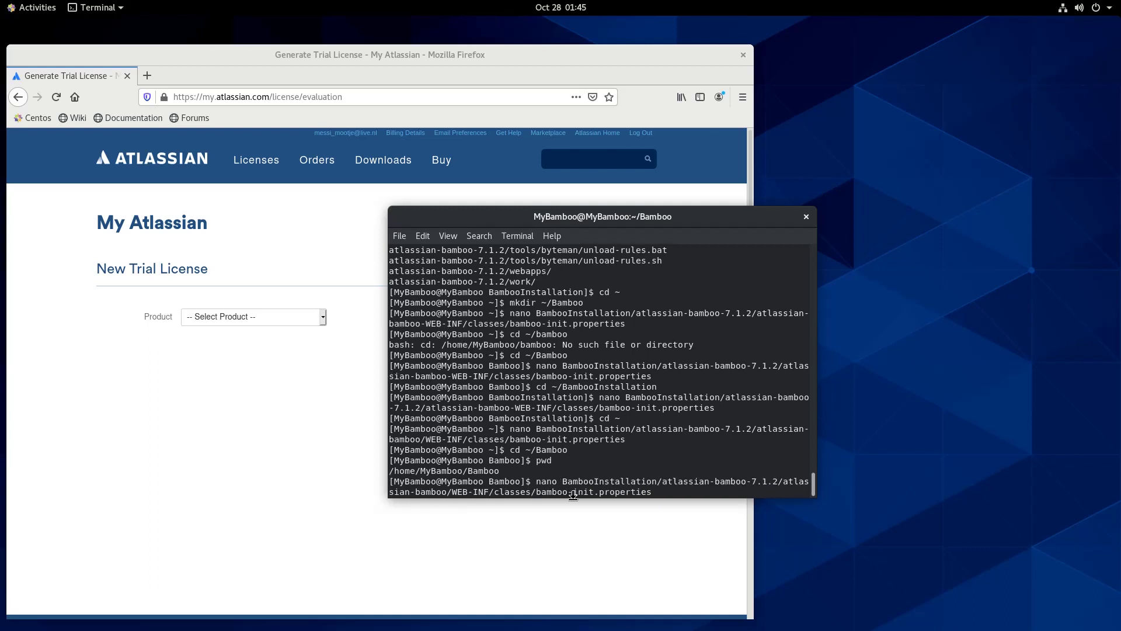
{"action": "key", "text": "ctrl+c"}
{"action": "type", "text": "cd ~"}
{"action": "key", "text": "Return"}
{"action": "key", "text": "Up"}
{"action": "key", "text": "Up"}
{"action": "key", "text": "Up"}
{"action": "key", "text": "Up"}
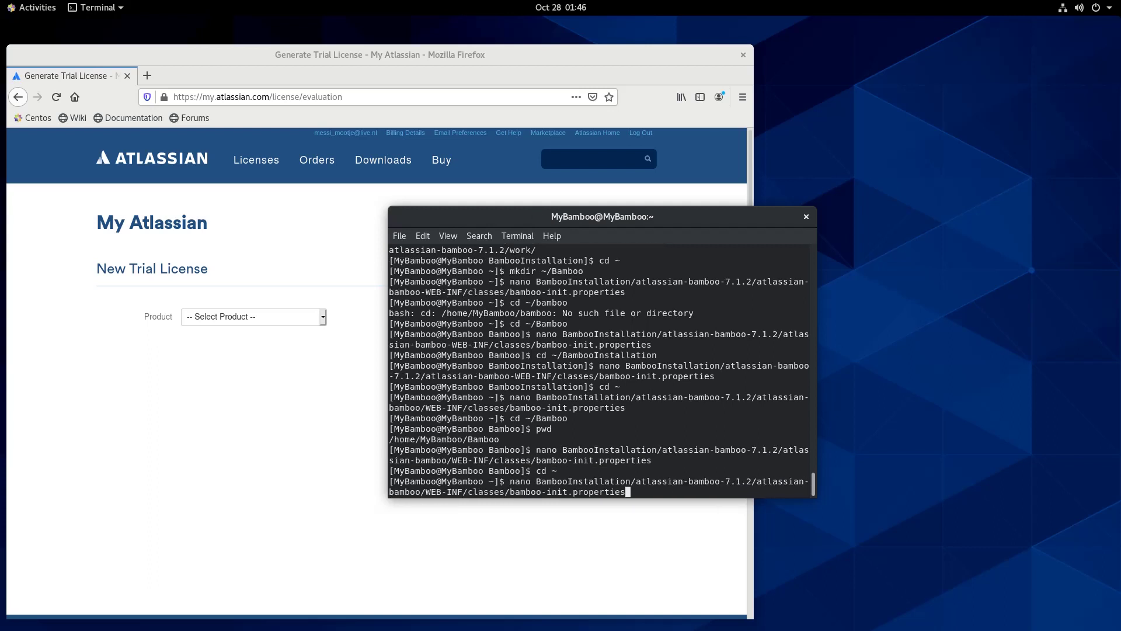
{"action": "key", "text": "Return"}
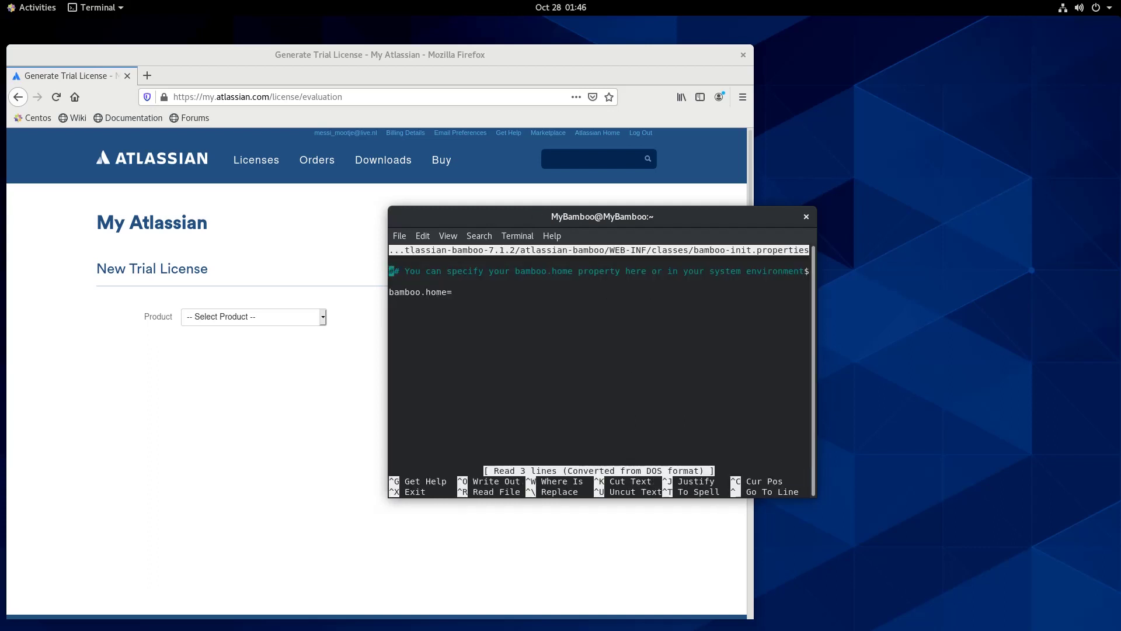
Paste /home/MyBamboo/Bamboo after bamboo.home= and save the file
{"action": "key", "text": "Down"}
{"action": "key", "text": "Down"}
{"action": "key", "text": "Right"}
{"action": "key", "text": "Right"}
{"action": "key", "text": "Right"}
{"action": "key", "text": "Right"}
{"action": "key", "text": "Right"}
{"action": "key", "text": "Right"}
{"action": "key", "text": "Right"}
{"action": "key", "text": "Right"}
{"action": "key", "text": "Right"}
{"action": "key", "text": "Right"}
{"action": "key", "text": "Right"}
{"action": "key", "text": "Right"}
{"action": "right_click", "coordinate": [465, 296]}
{"action": "left_click", "coordinate": [497, 335]}
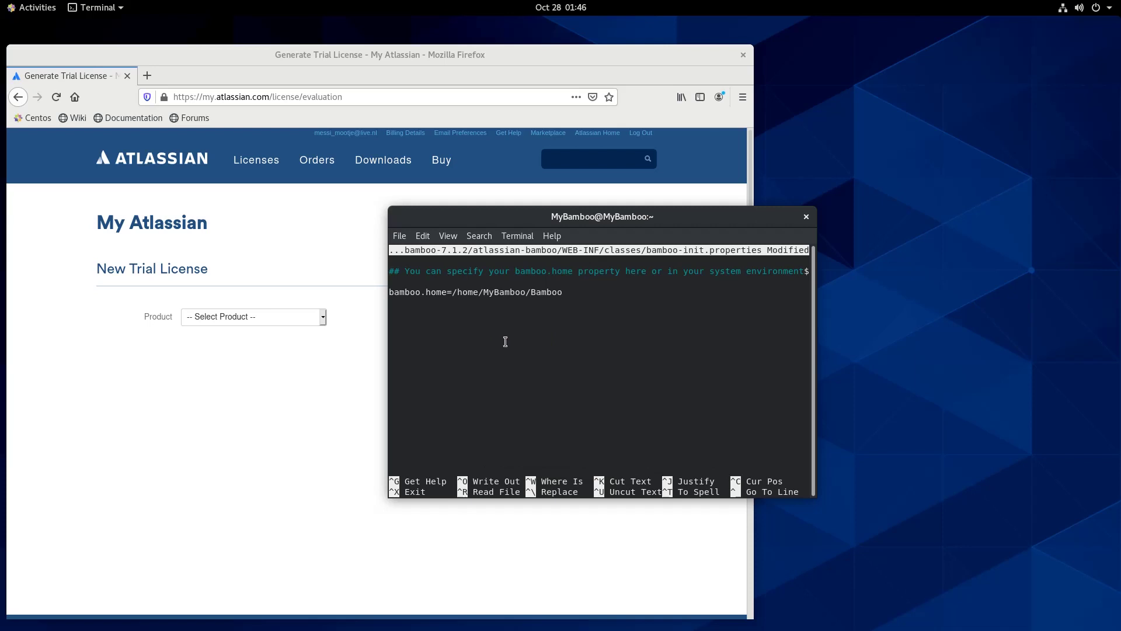
{"action": "key", "text": "ctrl+x"}
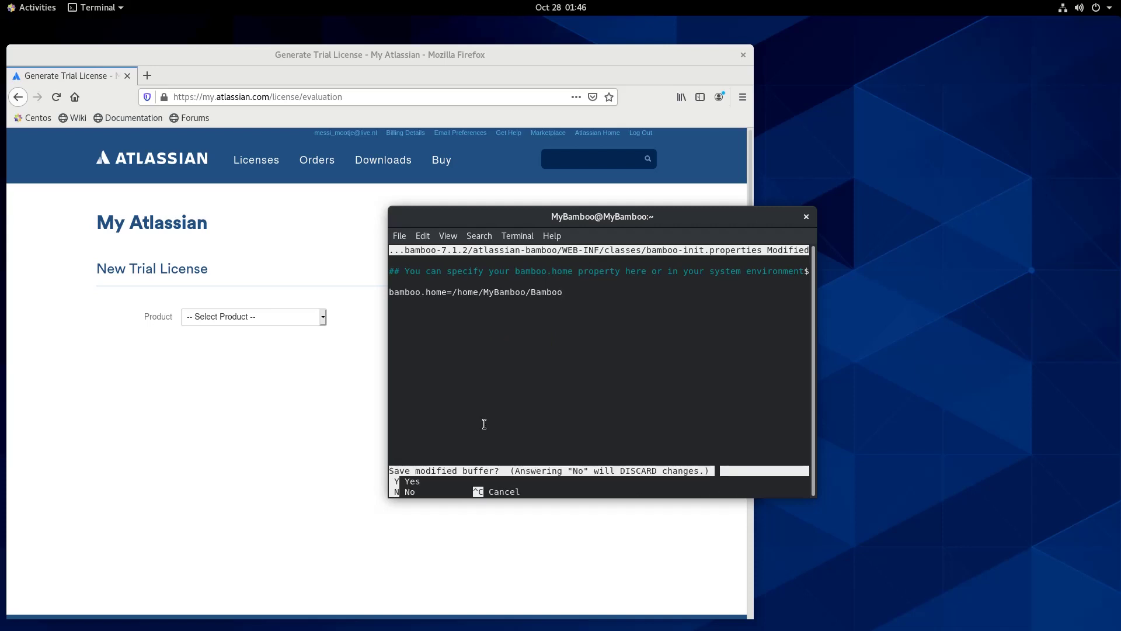
{"action": "key", "text": "y"}
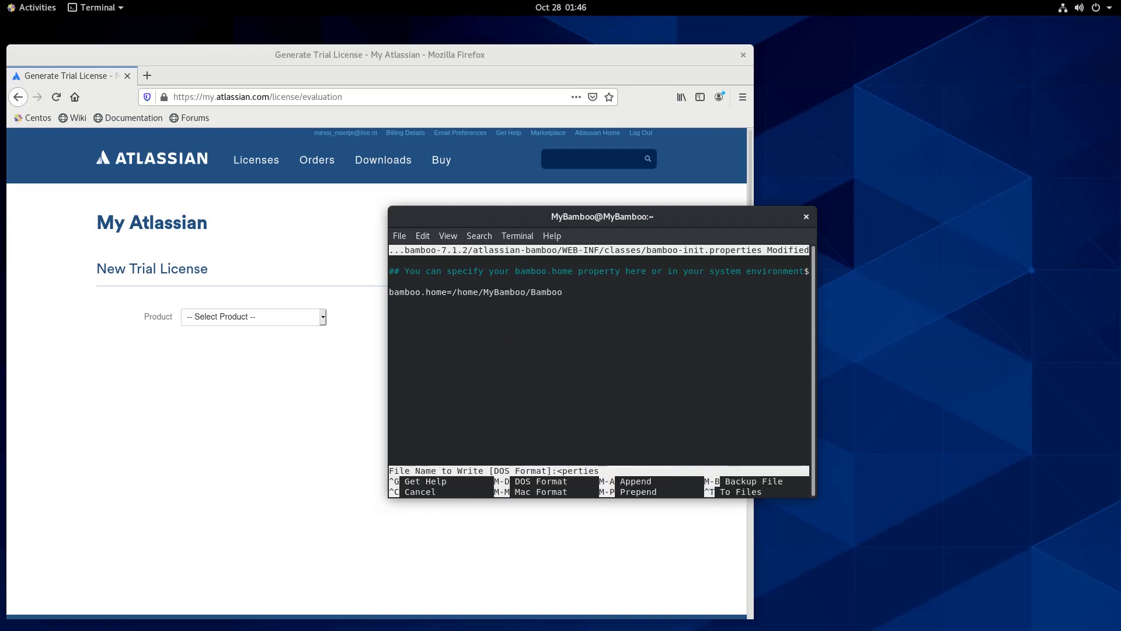
{"action": "key", "text": "Return"}
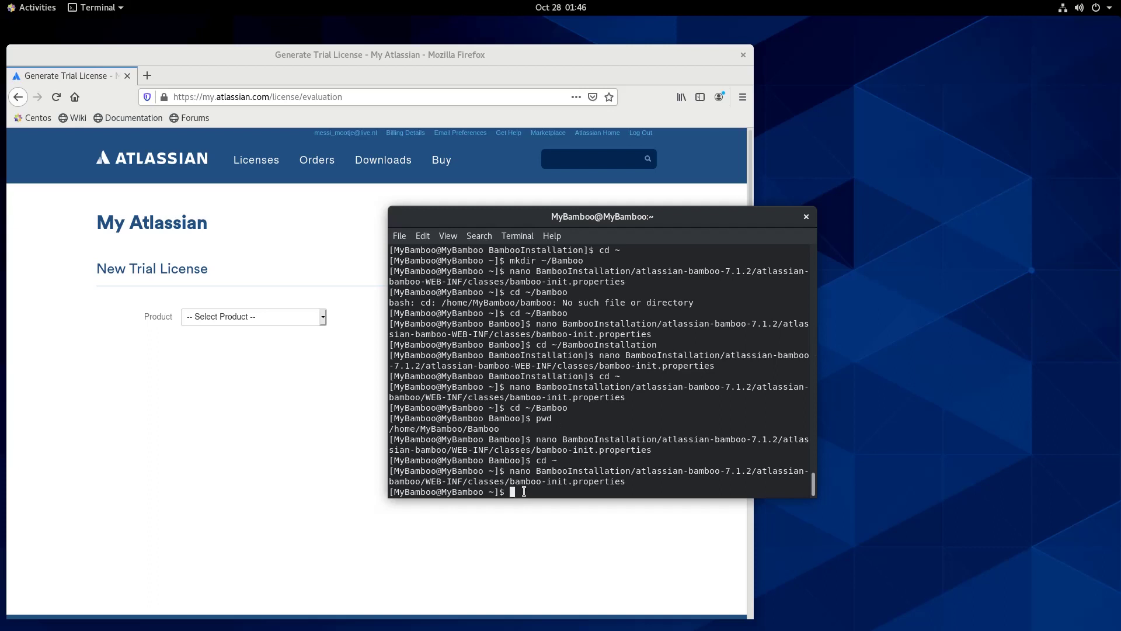
From BambooInstallation/atlassian-bamboo-7.1.2, launch the server with ./bin/start-bamboo.sh
{"action": "type", "text": "cd BambooInstallation/atlassian-bamboo"}
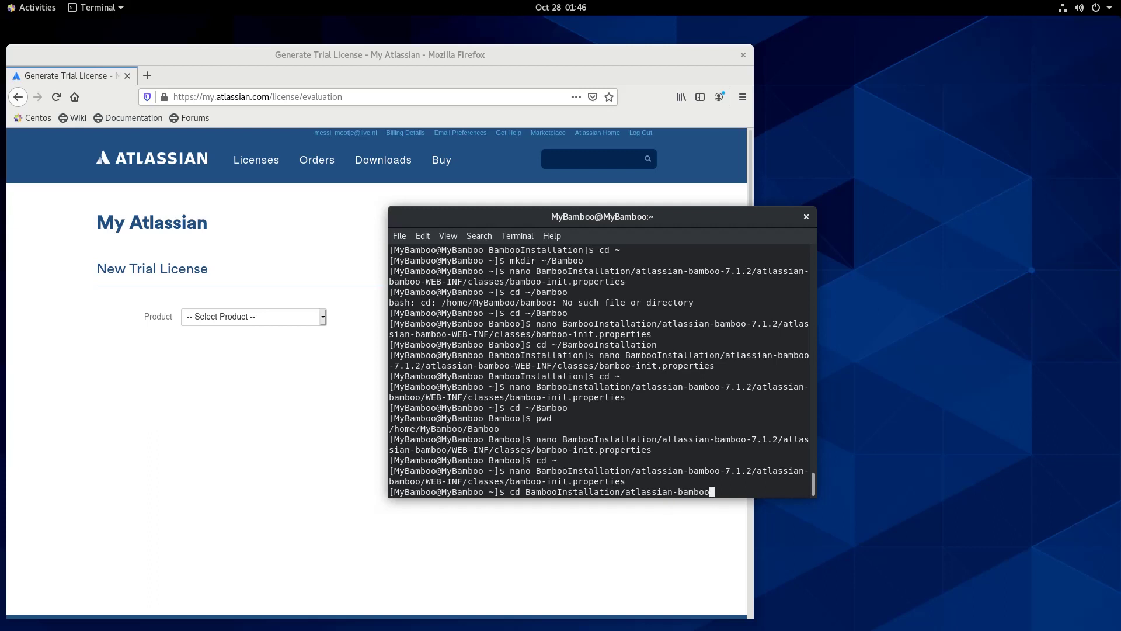
{"action": "type", "text": "-7.1.2"}
{"action": "key", "text": "Return"}
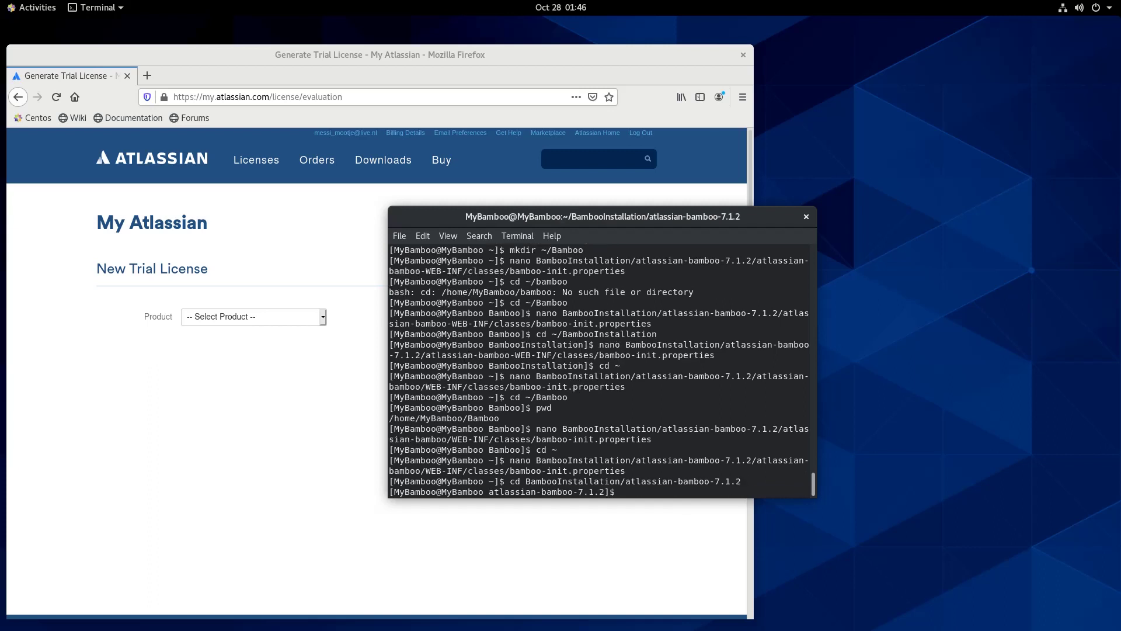
{"action": "type", "text": "./bin/start-bamboo.sh"}
{"action": "key", "text": "Return"}
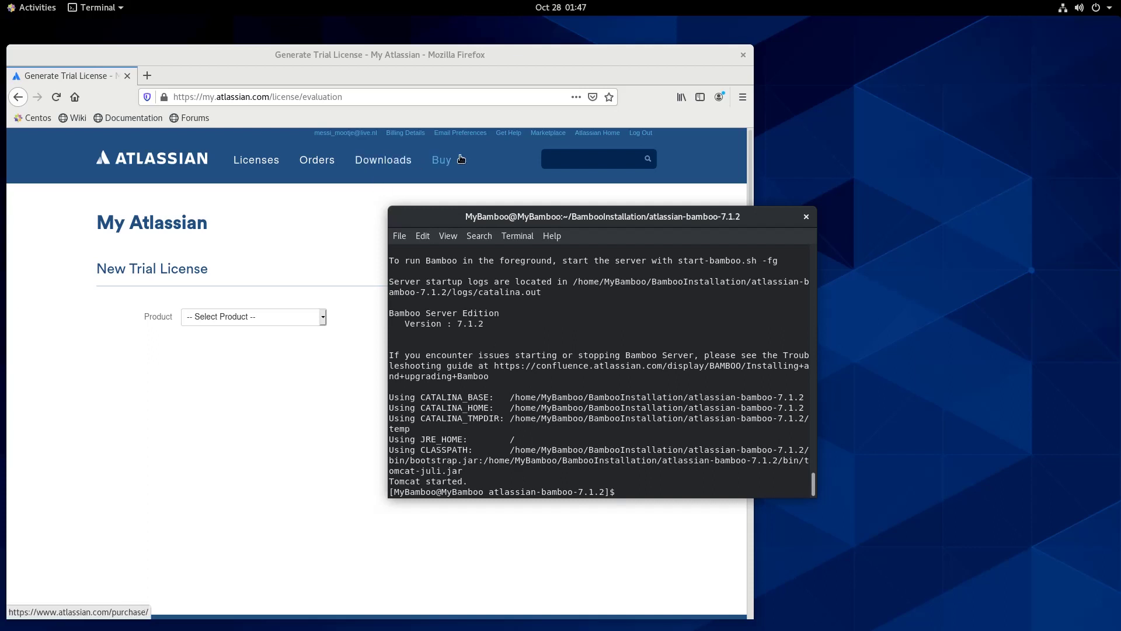
Load localhost:8085 in a new Firefox tab to reach the Bamboo setup wizard
{"action": "left_click", "coordinate": [147, 76]}
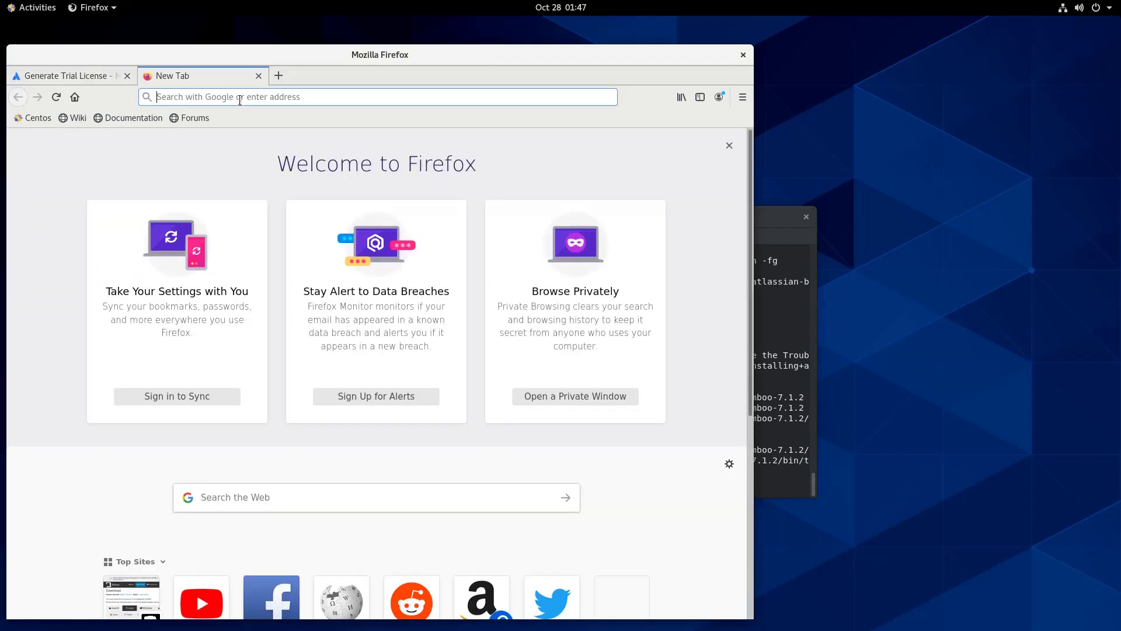
{"action": "type", "text": "localhost"}
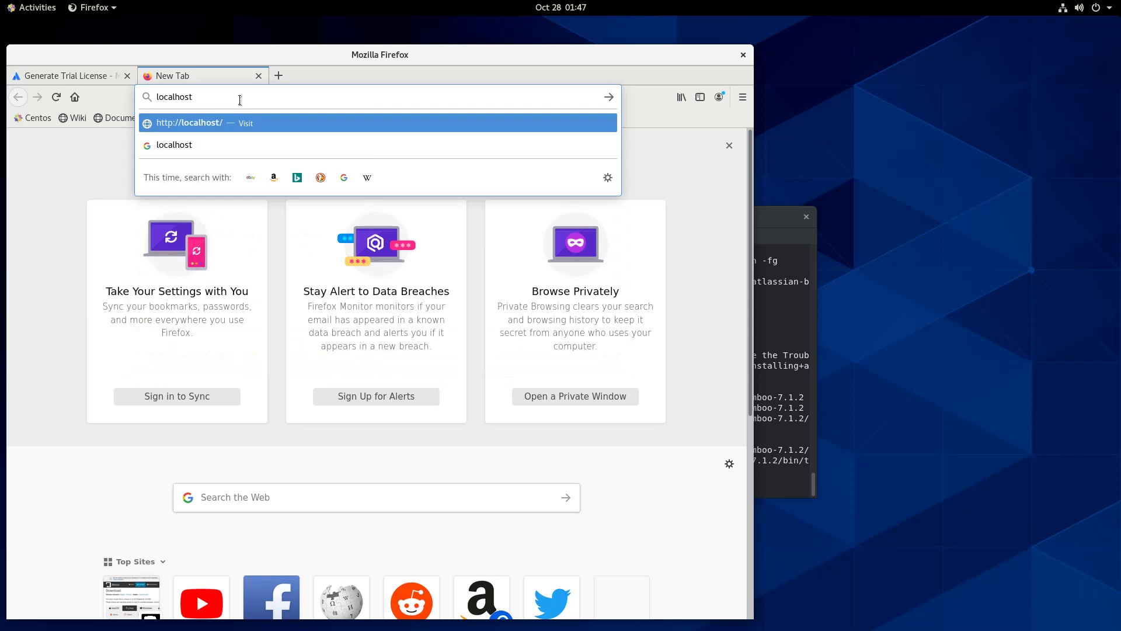
{"action": "type", "text": ":8085"}
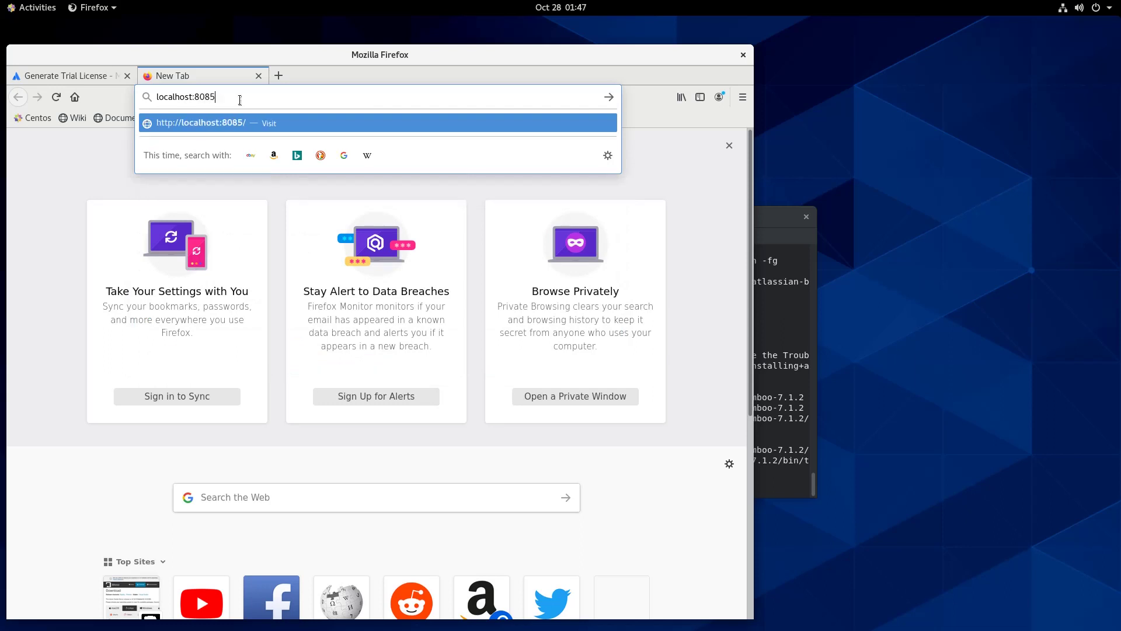
{"action": "key", "text": "Return"}
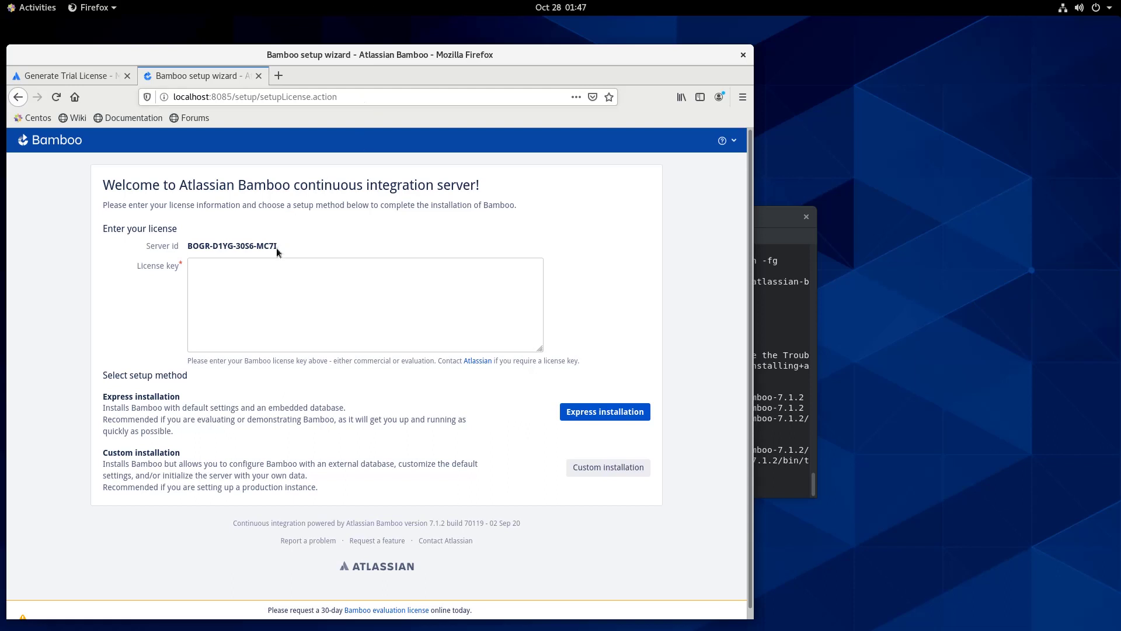
Copy the Server id and generate a Bamboo trial license for it on My Atlassian
{"action": "left_click_drag", "start_coordinate": [278, 250], "coordinate": [188, 248]}
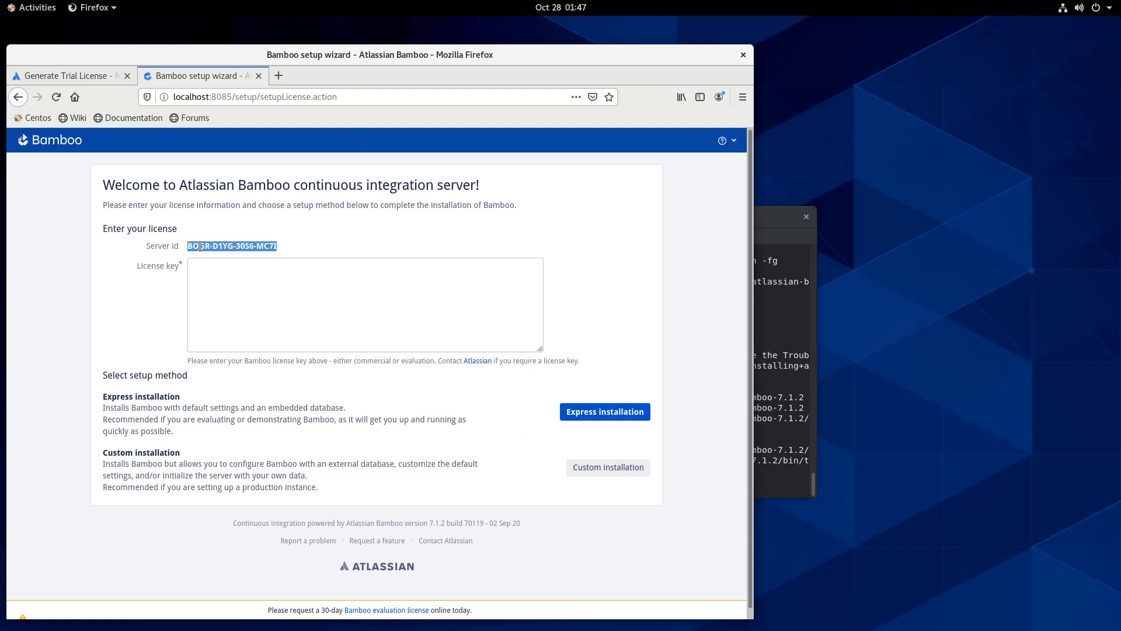
{"action": "right_click", "coordinate": [202, 248]}
{"action": "left_click", "coordinate": [224, 256]}
{"action": "left_click", "coordinate": [73, 76]}
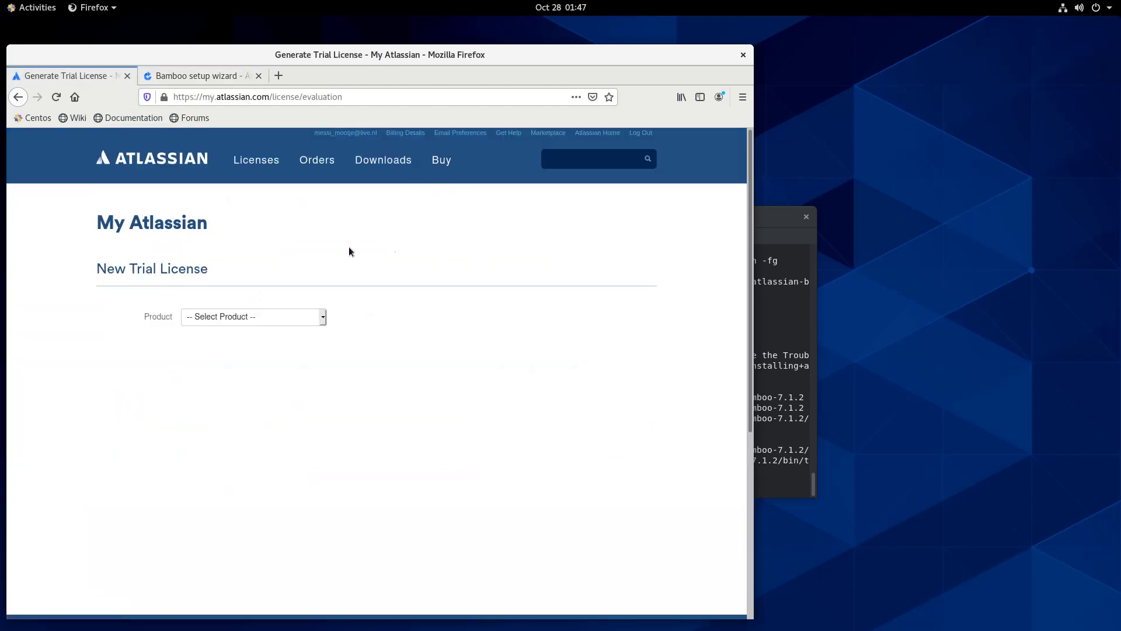
{"action": "left_click", "coordinate": [320, 317]}
{"action": "left_click", "coordinate": [264, 455]}
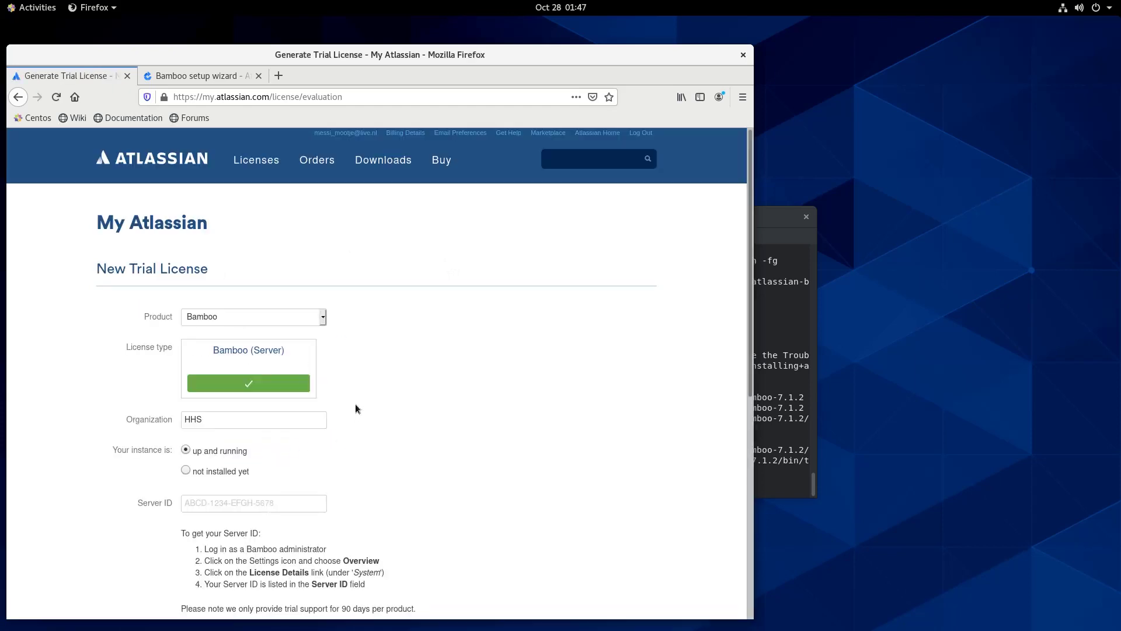
{"action": "scroll", "coordinate": [240, 469], "scroll_direction": "down", "scroll_amount": 1}
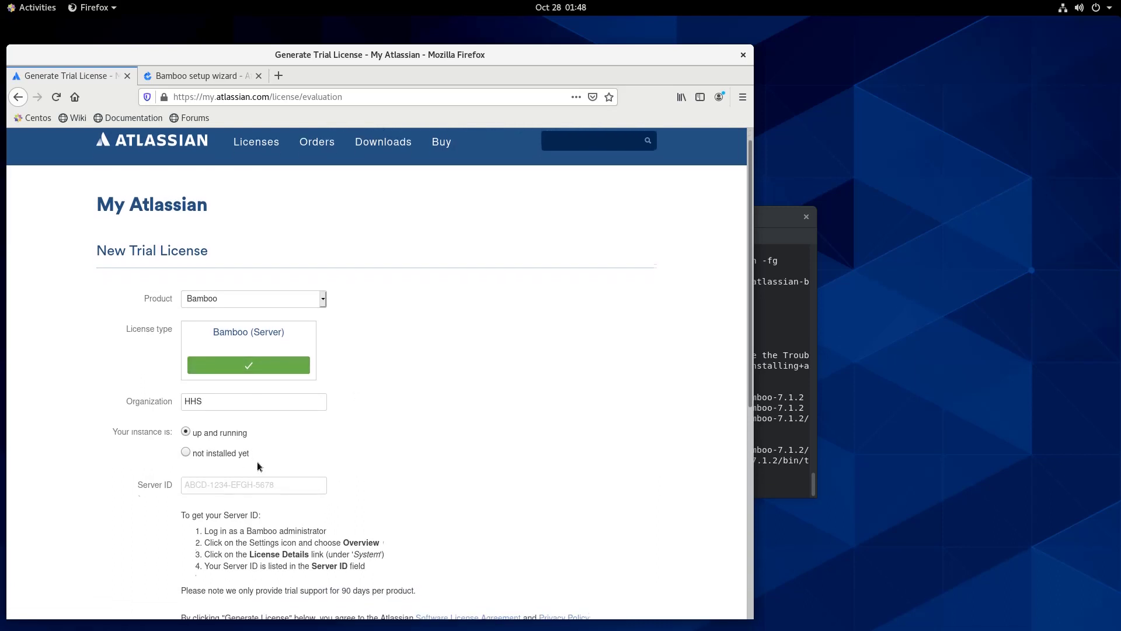
{"action": "right_click", "coordinate": [232, 469]}
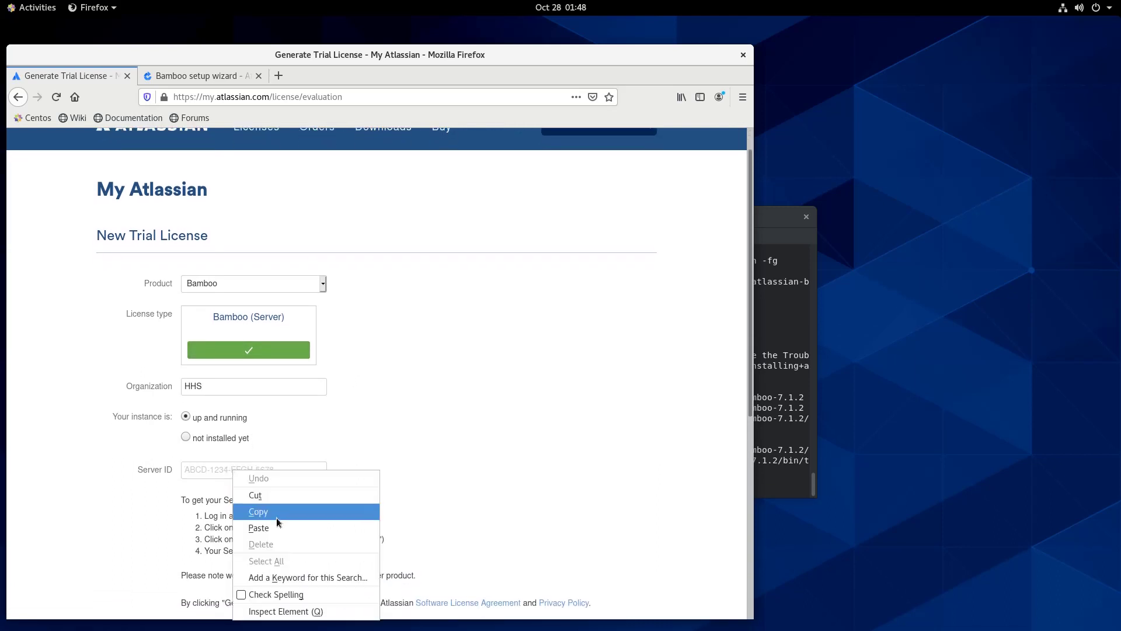
{"action": "left_click", "coordinate": [259, 528]}
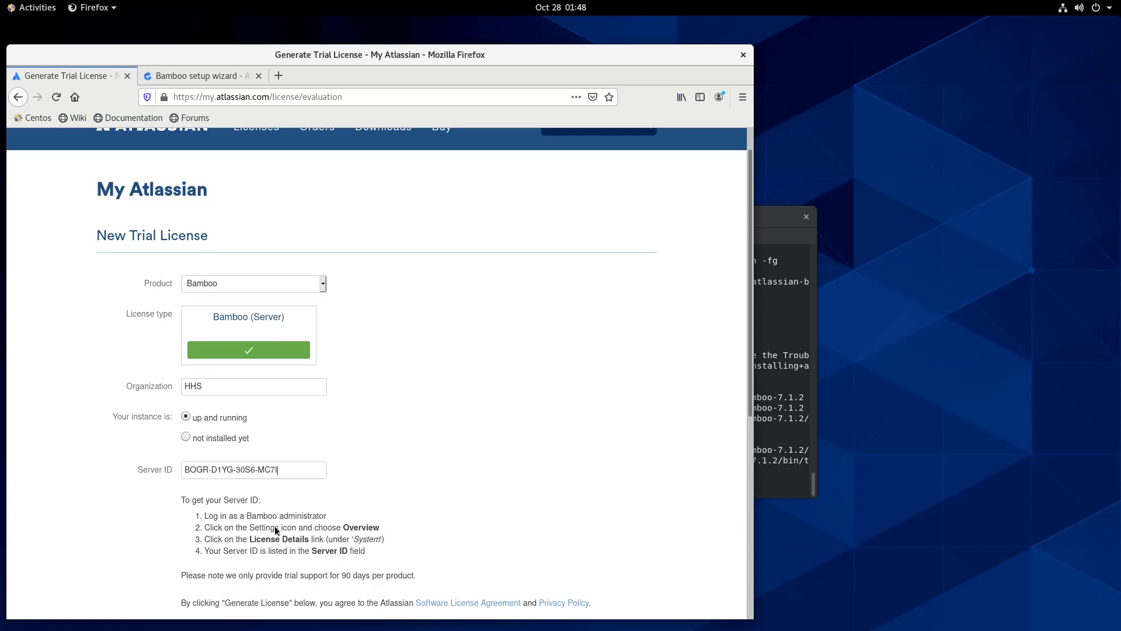
{"action": "scroll", "coordinate": [414, 421], "scroll_direction": "down", "scroll_amount": 2}
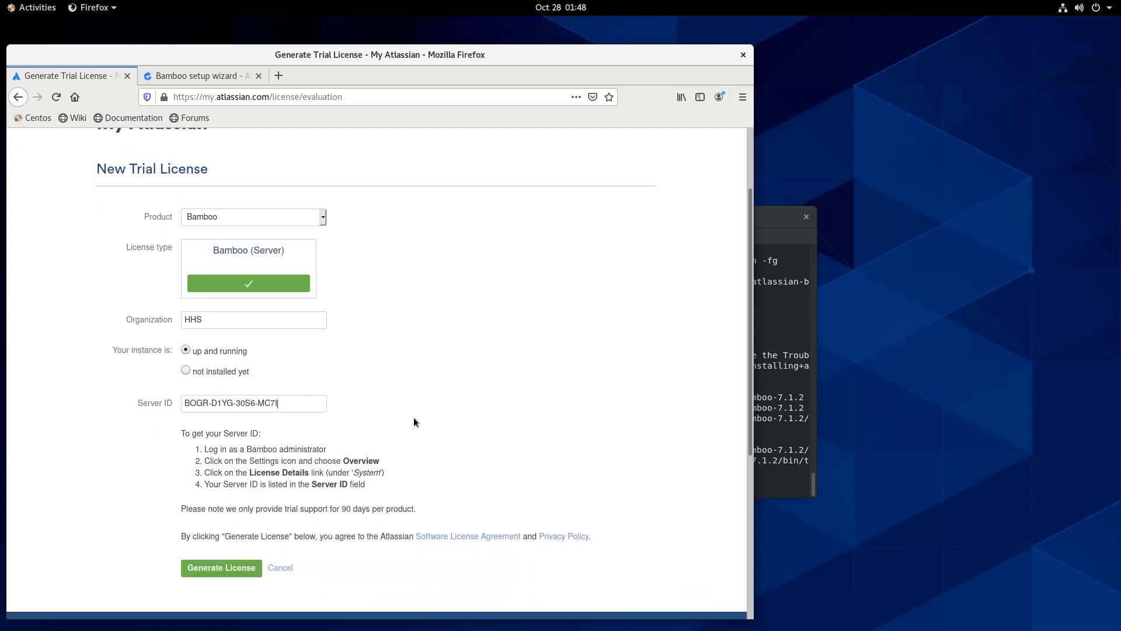
{"action": "scroll", "coordinate": [413, 422], "scroll_direction": "down", "scroll_amount": 2}
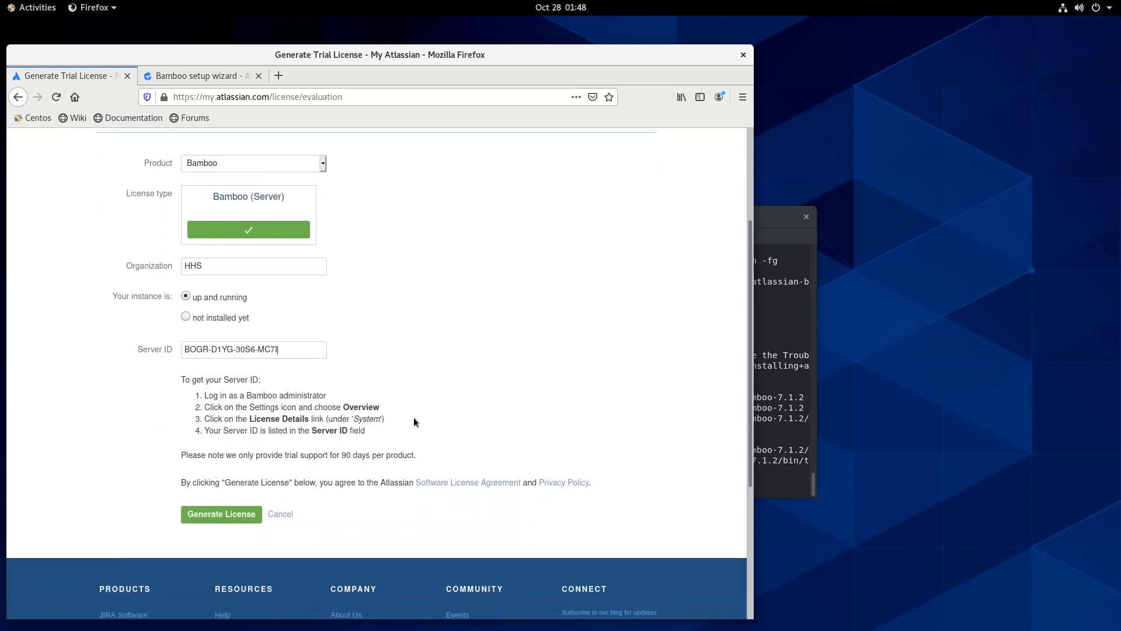
{"action": "left_click", "coordinate": [232, 503]}
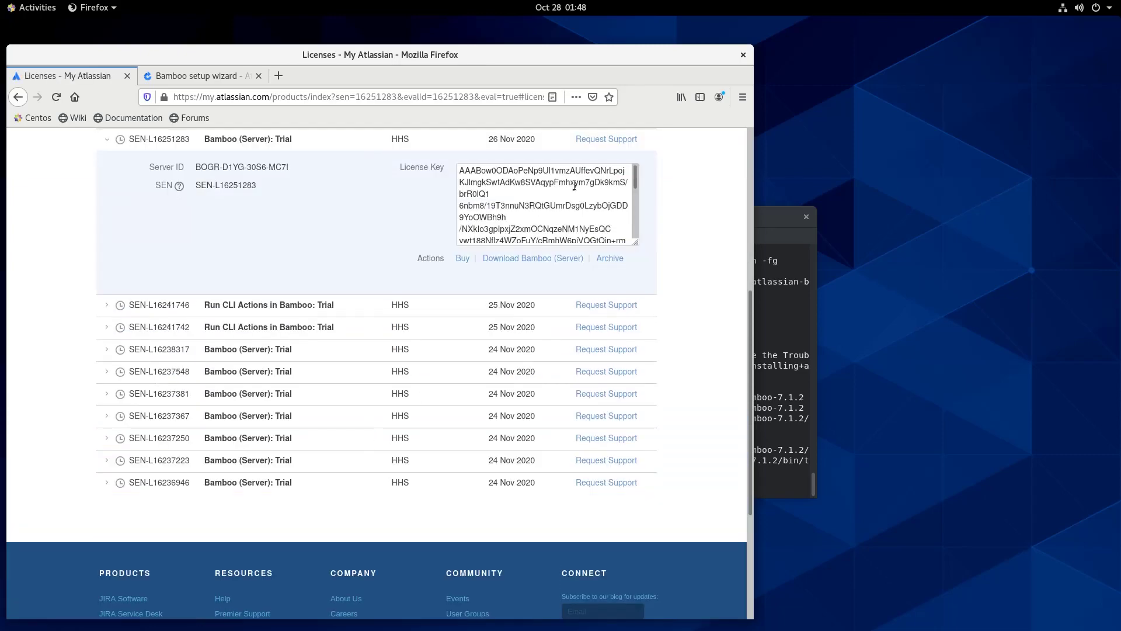
Paste the generated license key into the wizard and start Express installation
{"action": "left_click", "coordinate": [526, 204]}
{"action": "right_click", "coordinate": [527, 206]}
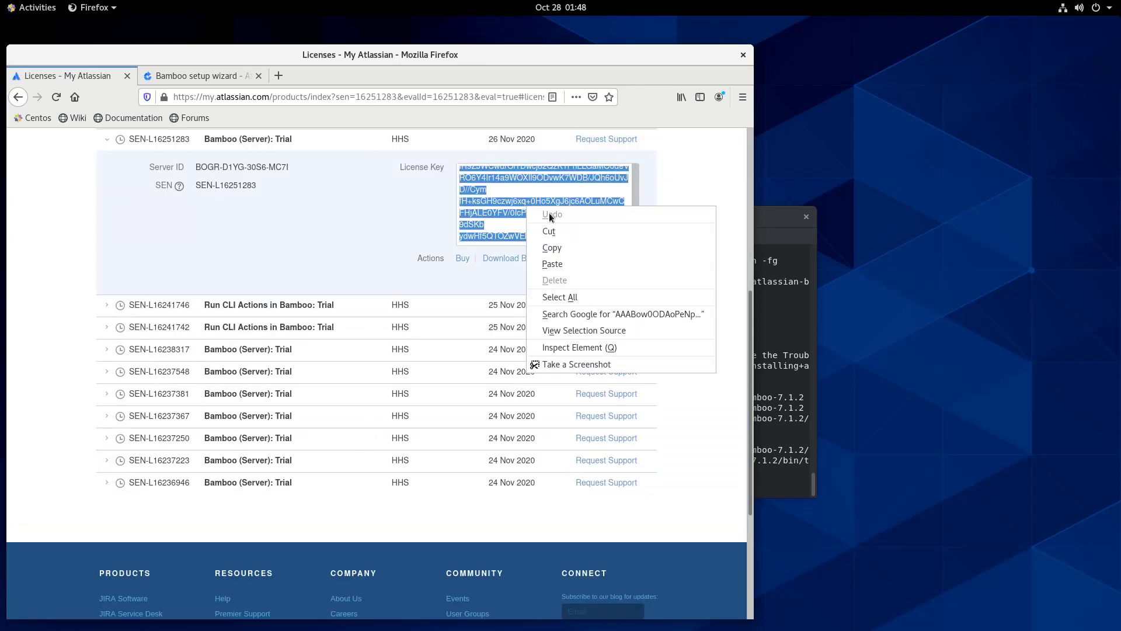
{"action": "left_click", "coordinate": [566, 247]}
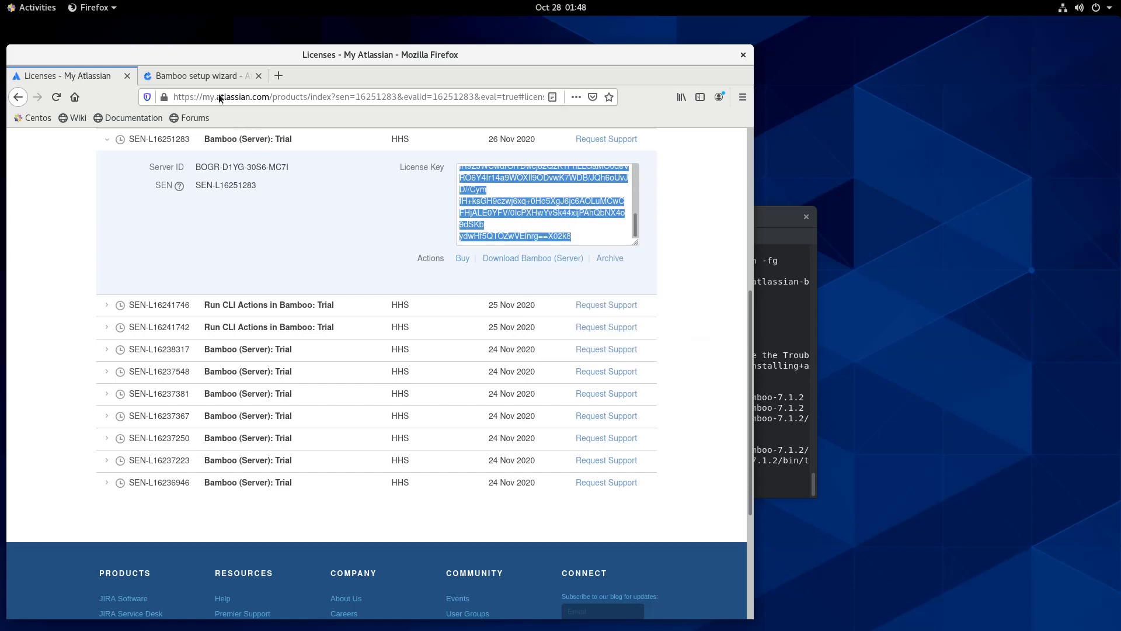
{"action": "left_click", "coordinate": [201, 76]}
{"action": "left_click", "coordinate": [263, 308]}
{"action": "right_click", "coordinate": [240, 290]}
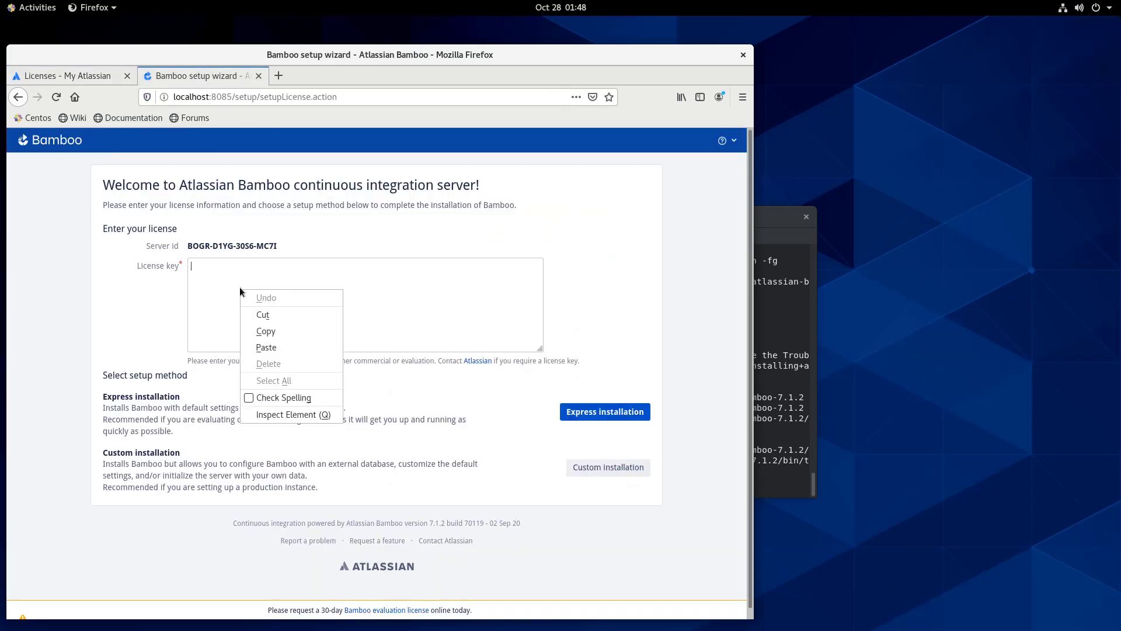
{"action": "left_click", "coordinate": [268, 347]}
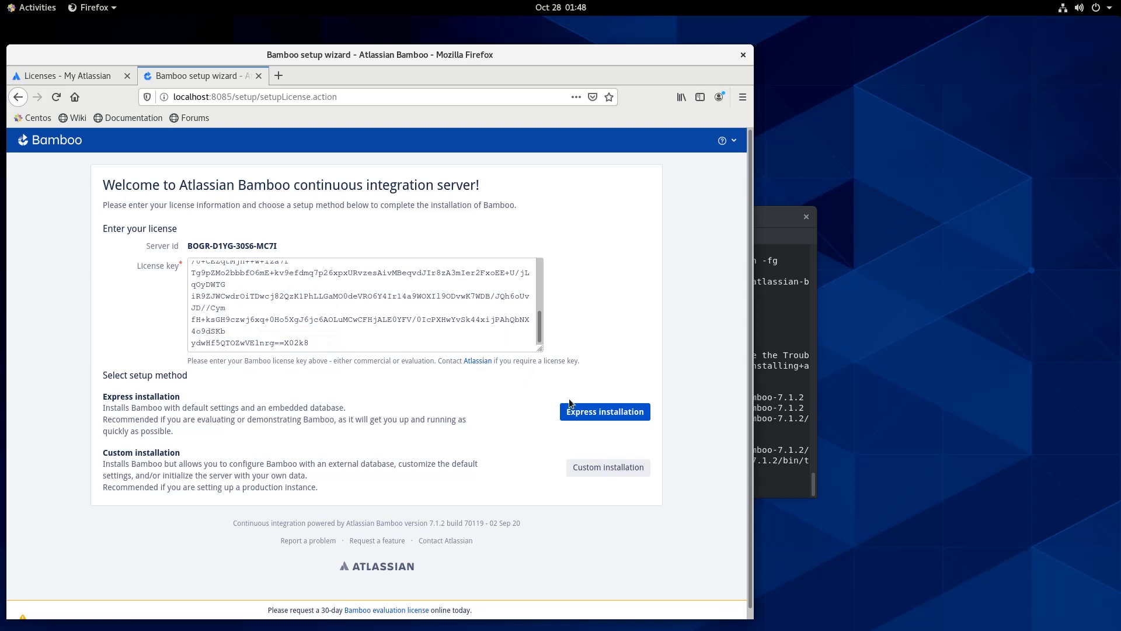
{"action": "left_click", "coordinate": [601, 416]}
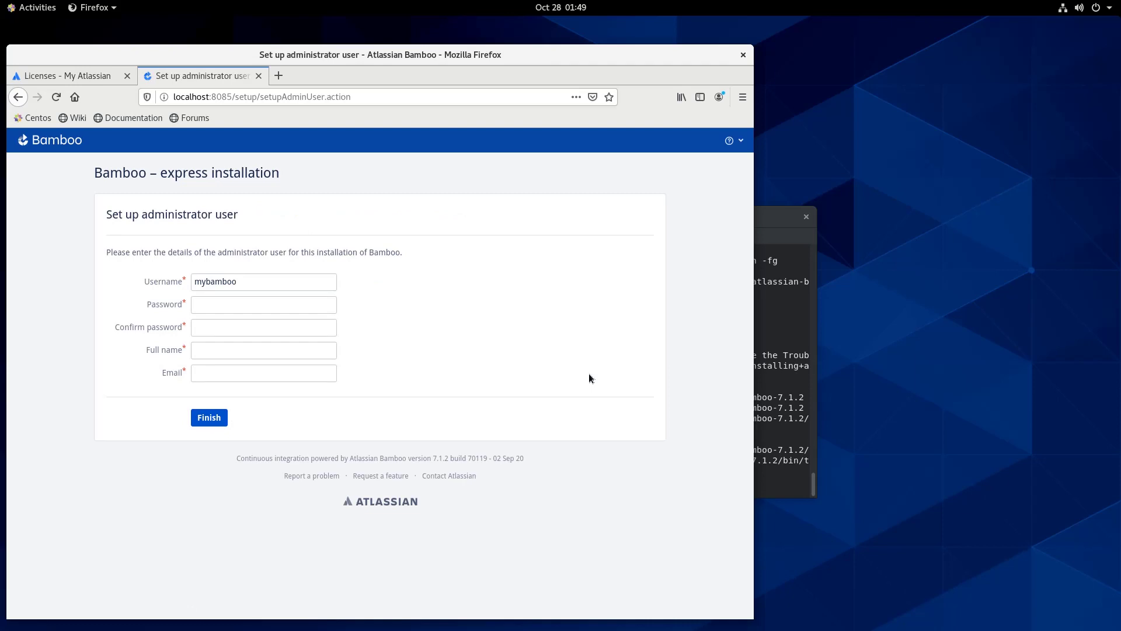
Enter the admin password twice, full name and e-mail, finish, and let Firefox save the login
{"action": "left_click", "coordinate": [251, 307]}
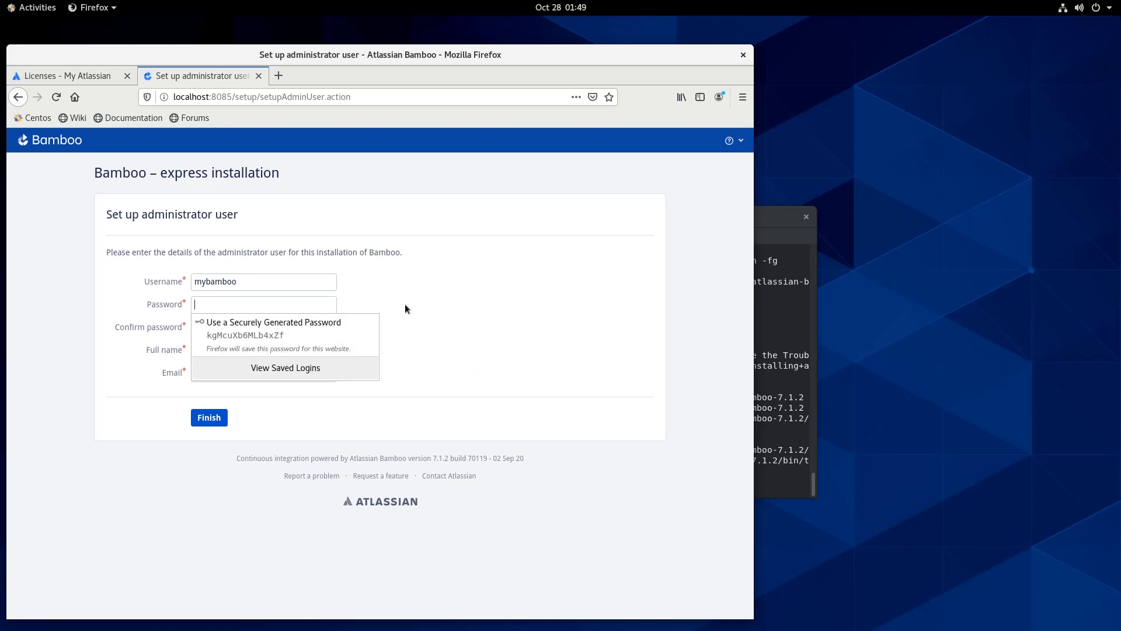
{"action": "type", "text": "••••••••"}
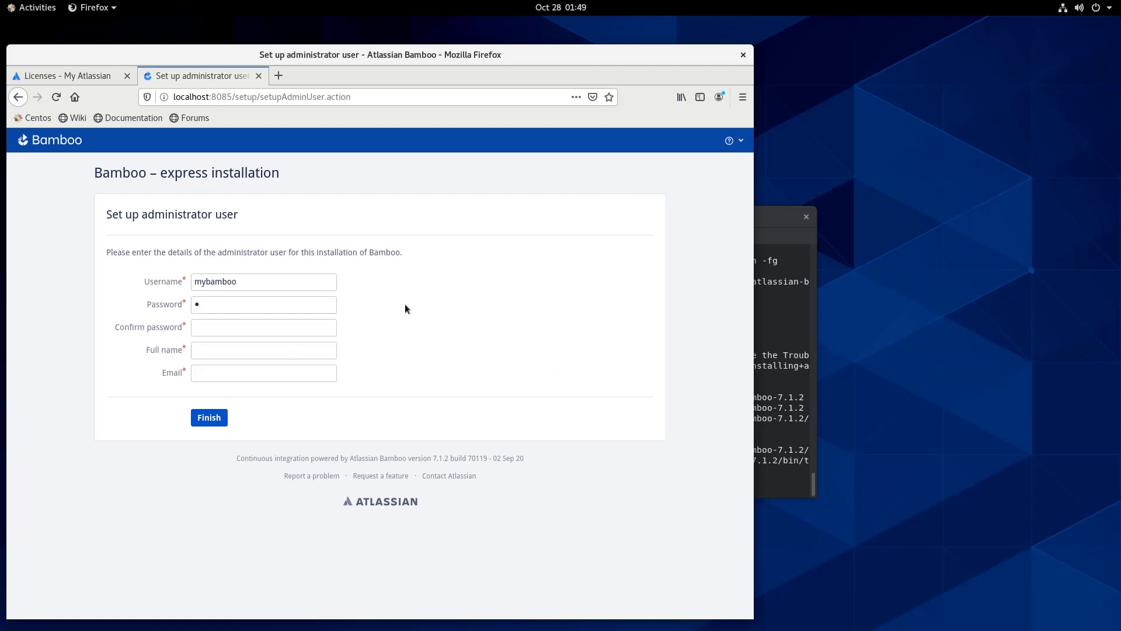
{"action": "type", "text": "•"}
{"action": "key", "text": "Tab"}
{"action": "type", "text": "•••••••••"}
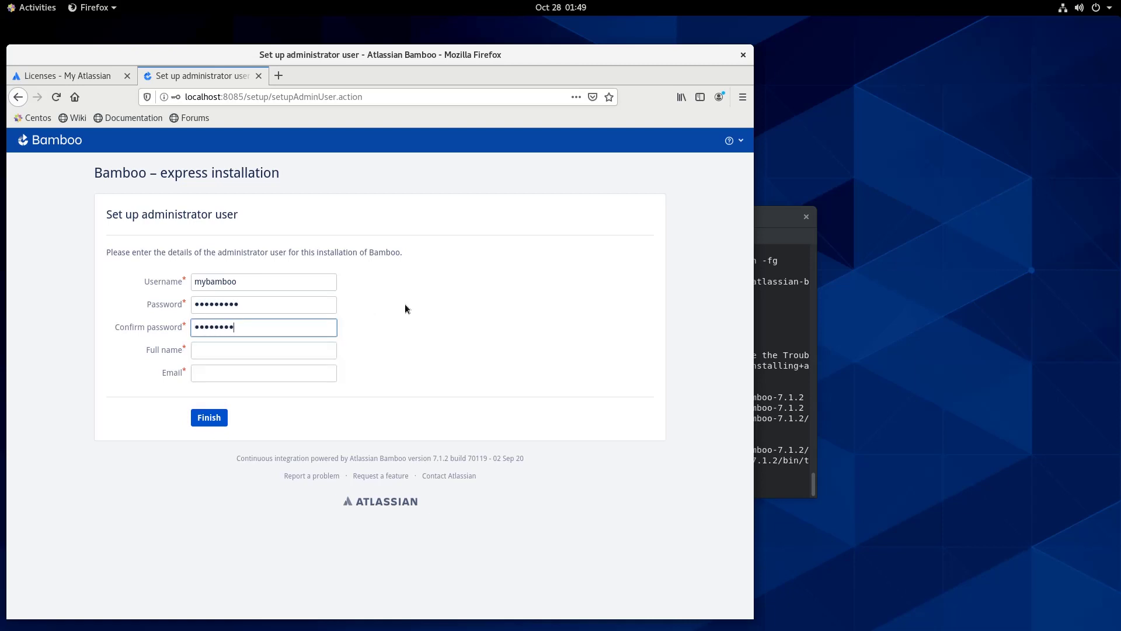
{"action": "key", "text": "Tab"}
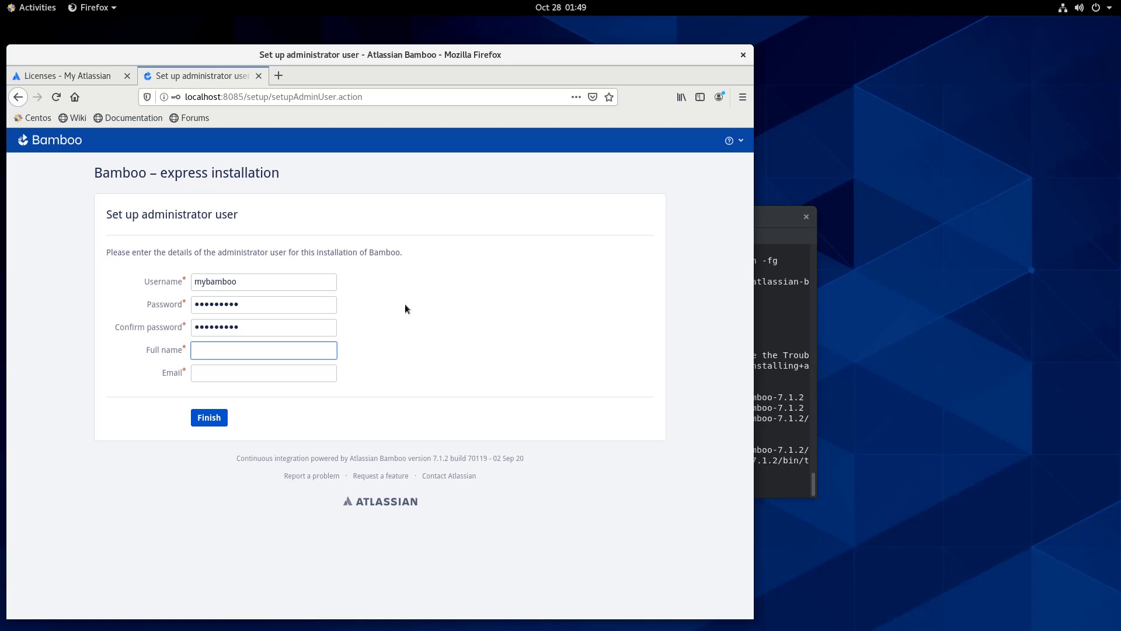
{"action": "type", "text": "Wayl"}
{"action": "key", "text": "Tab"}
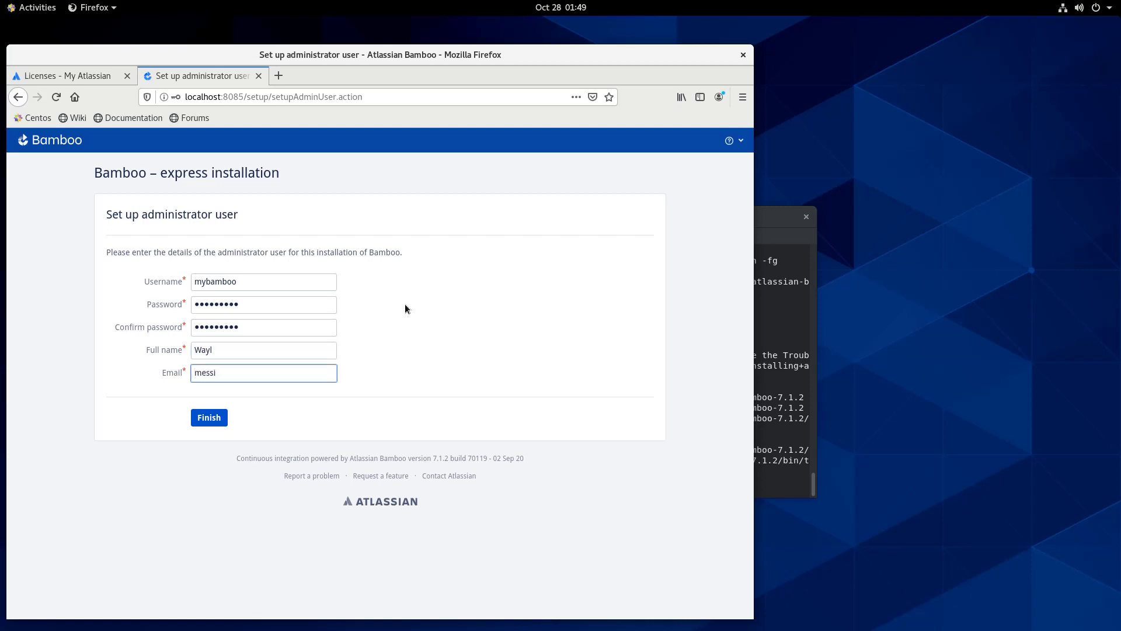
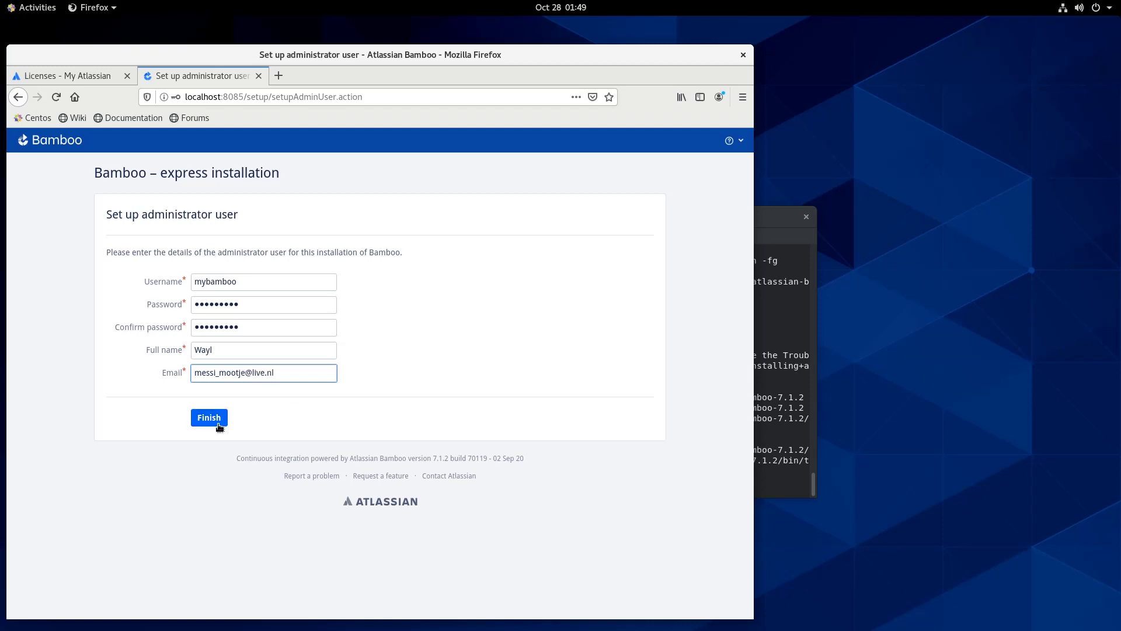
{"action": "left_click", "coordinate": [219, 426]}
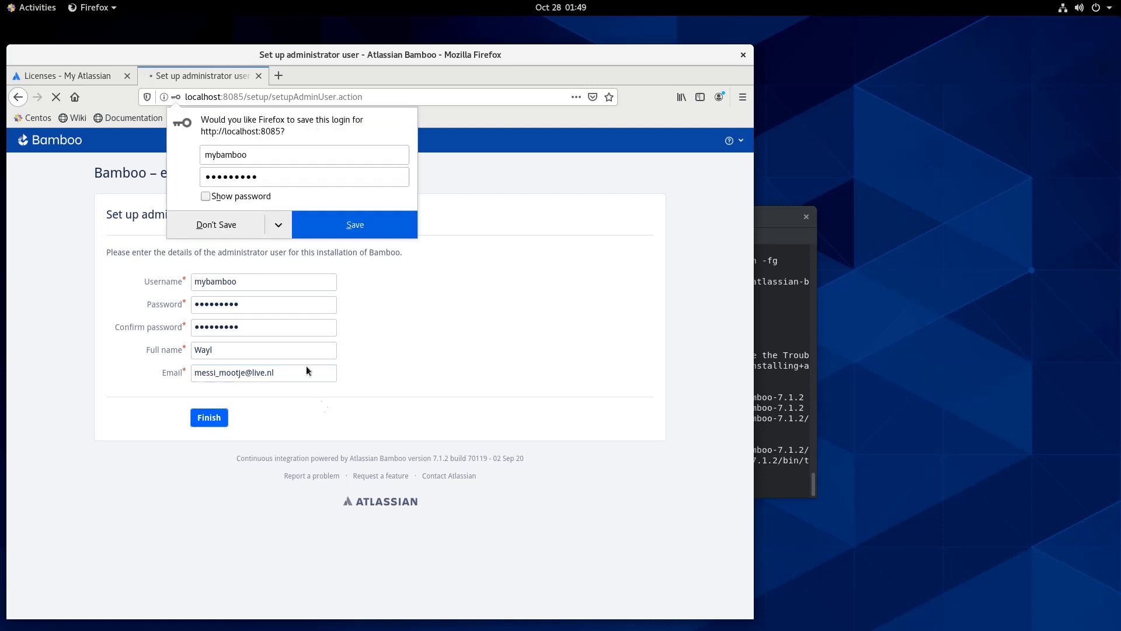
{"action": "left_click", "coordinate": [363, 233]}
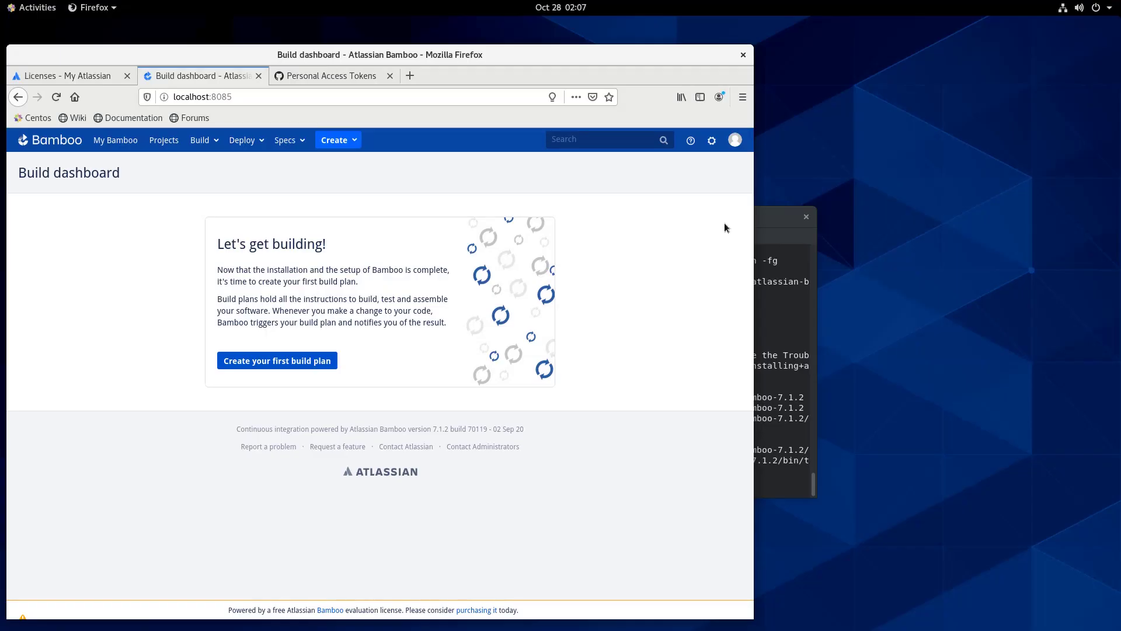
From the gear menu's Linked repositories page, add a repository with GitHub as host
{"action": "left_click", "coordinate": [713, 144]}
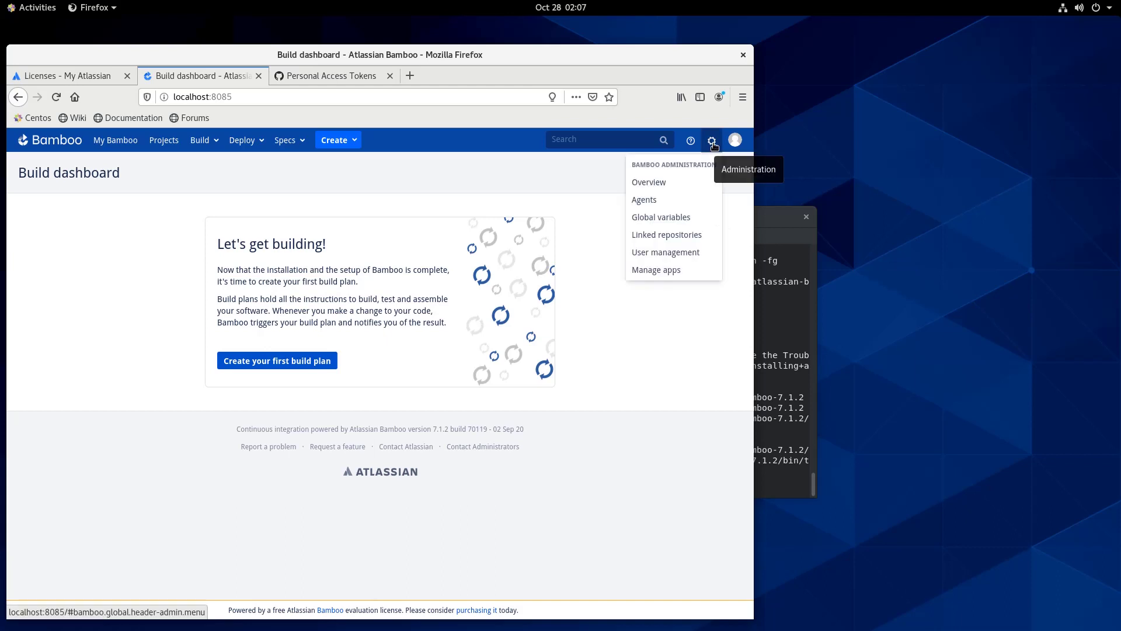
{"action": "left_click", "coordinate": [684, 236]}
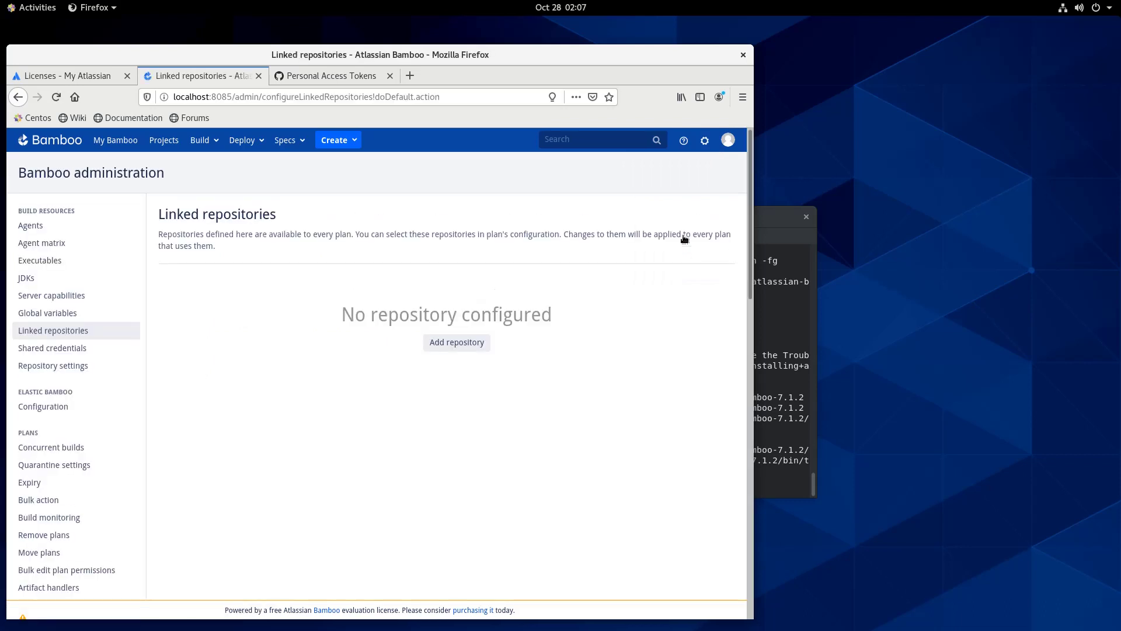
{"action": "left_click", "coordinate": [458, 348]}
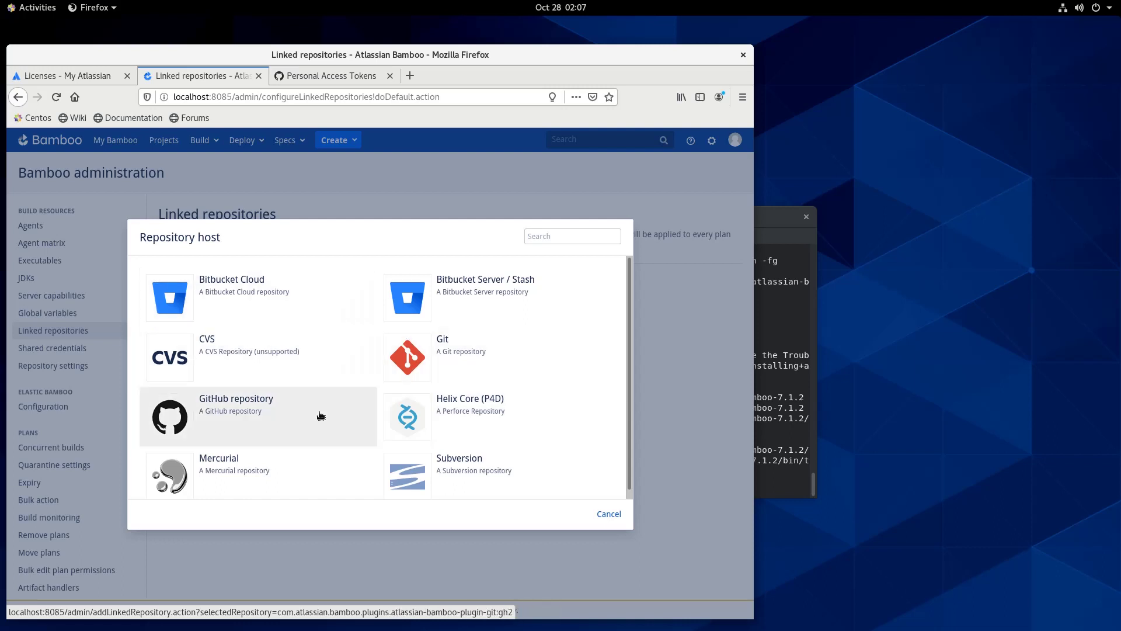
{"action": "left_click", "coordinate": [238, 417]}
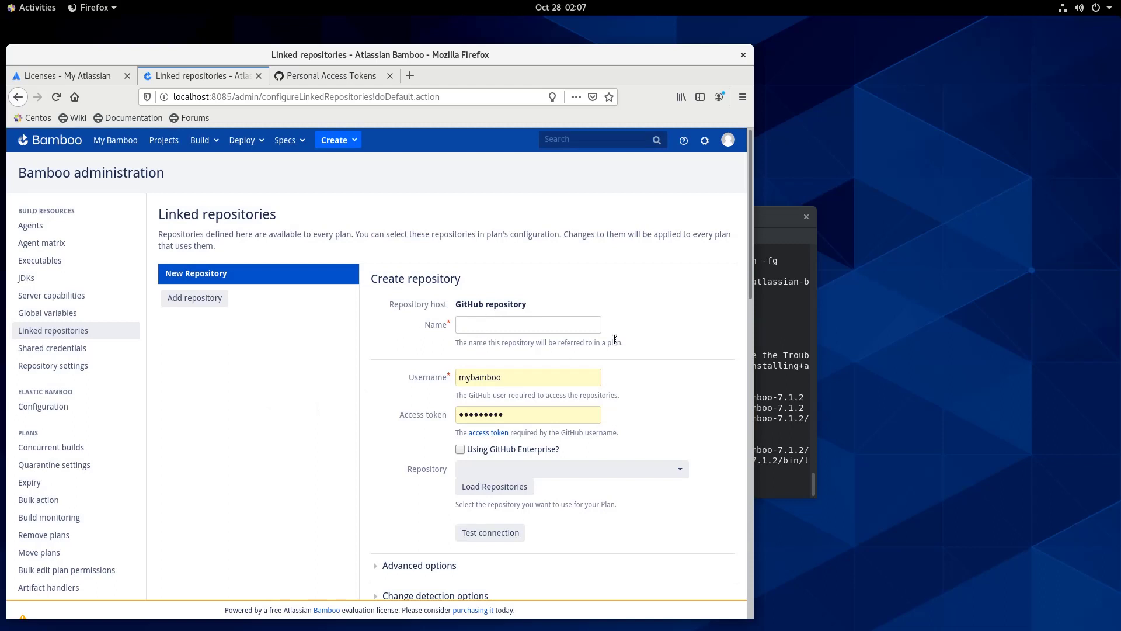
Name the repository SampleRepo, enter the GitHub username, and paste a new access token
{"action": "type", "text": "SampleRepo"}
{"action": "double_click", "coordinate": [512, 377]}
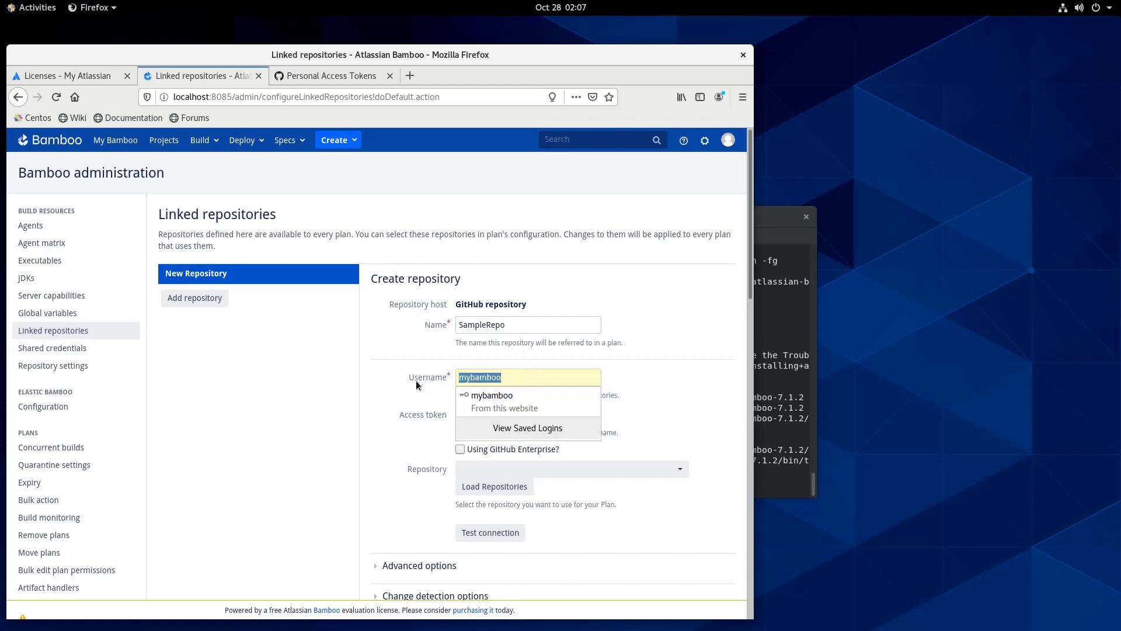
{"action": "type", "text": "Wha"}
{"action": "key", "text": "BackSpace"}
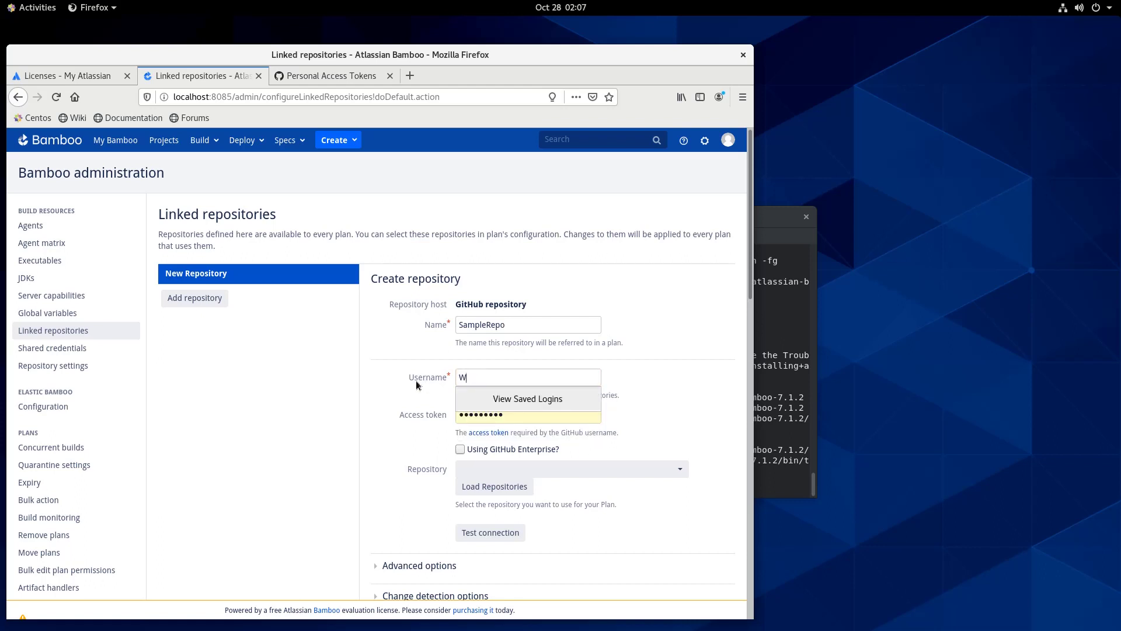
{"action": "type", "text": "Hamham"}
{"action": "left_click", "coordinate": [385, 402]}
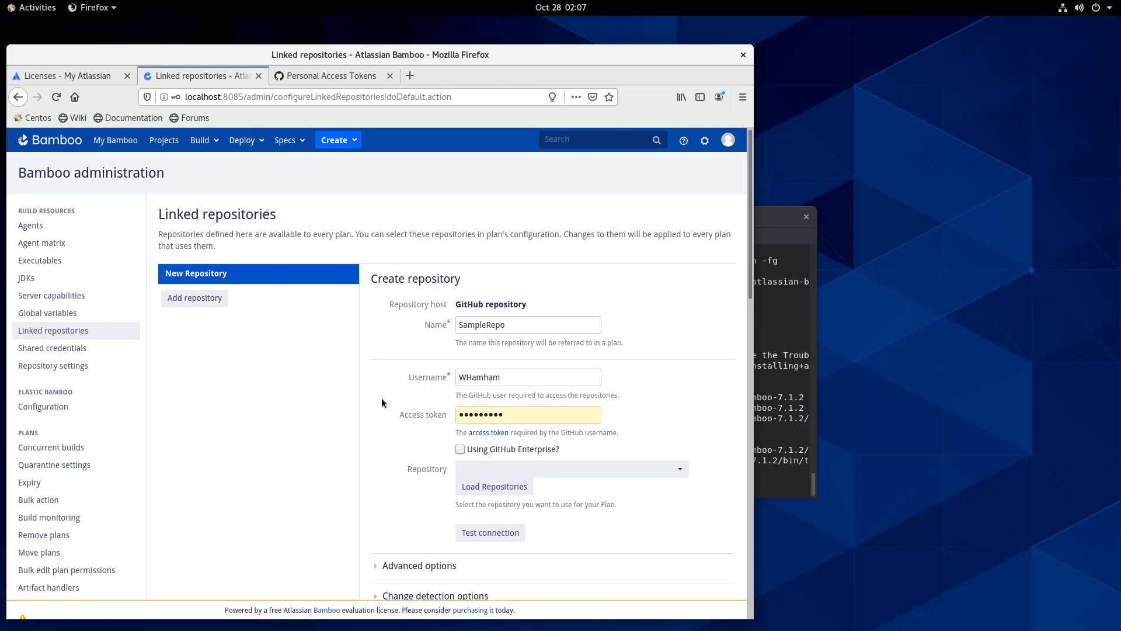
{"action": "left_click_drag", "start_coordinate": [524, 410], "coordinate": [404, 412]}
{"action": "key", "text": "BackSpace"}
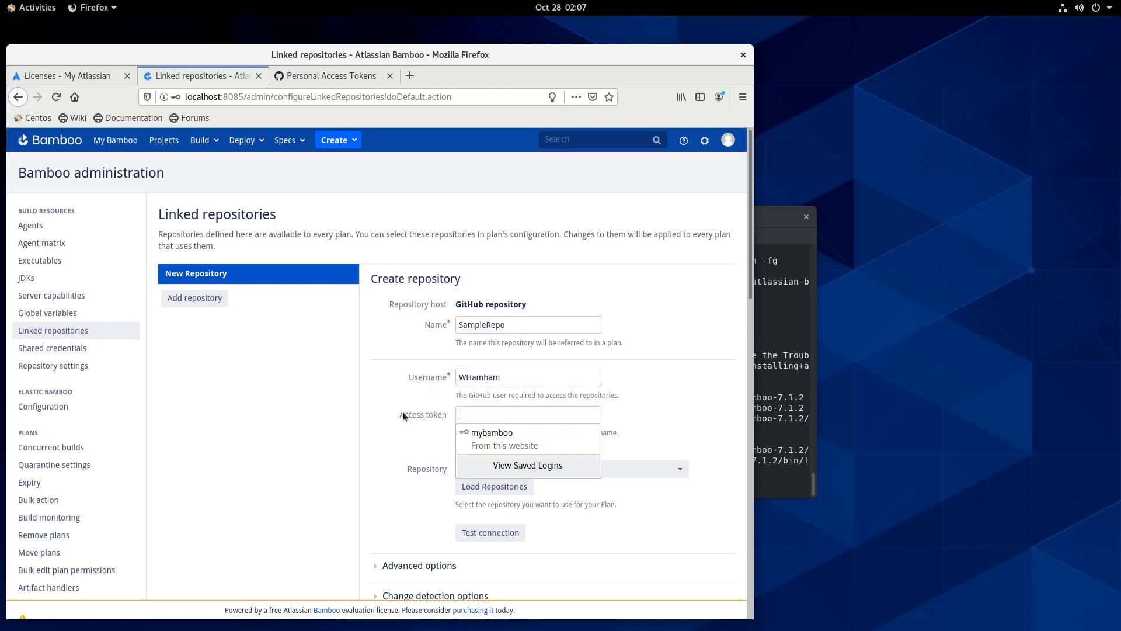
{"action": "key", "text": "ctrl+v"}
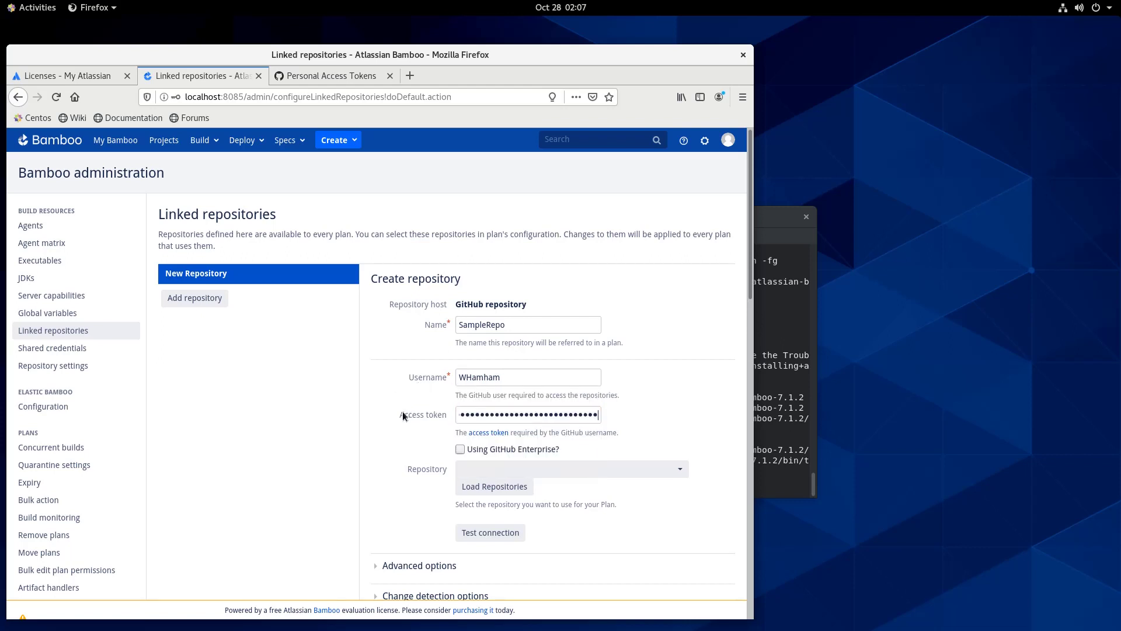
Load repositories, pick SampleFunctionApp, test the connection, and save the repository
{"action": "left_click", "coordinate": [500, 493]}
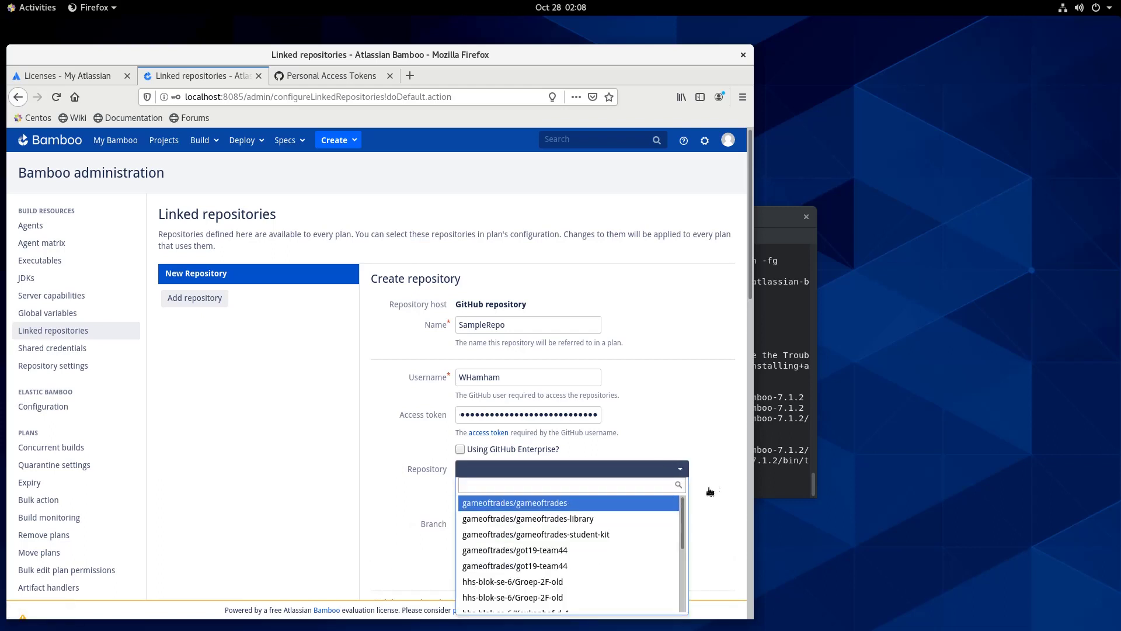
{"action": "scroll", "coordinate": [713, 490], "scroll_direction": "down", "scroll_amount": 3}
{"action": "scroll", "coordinate": [642, 483], "scroll_direction": "down", "scroll_amount": 8}
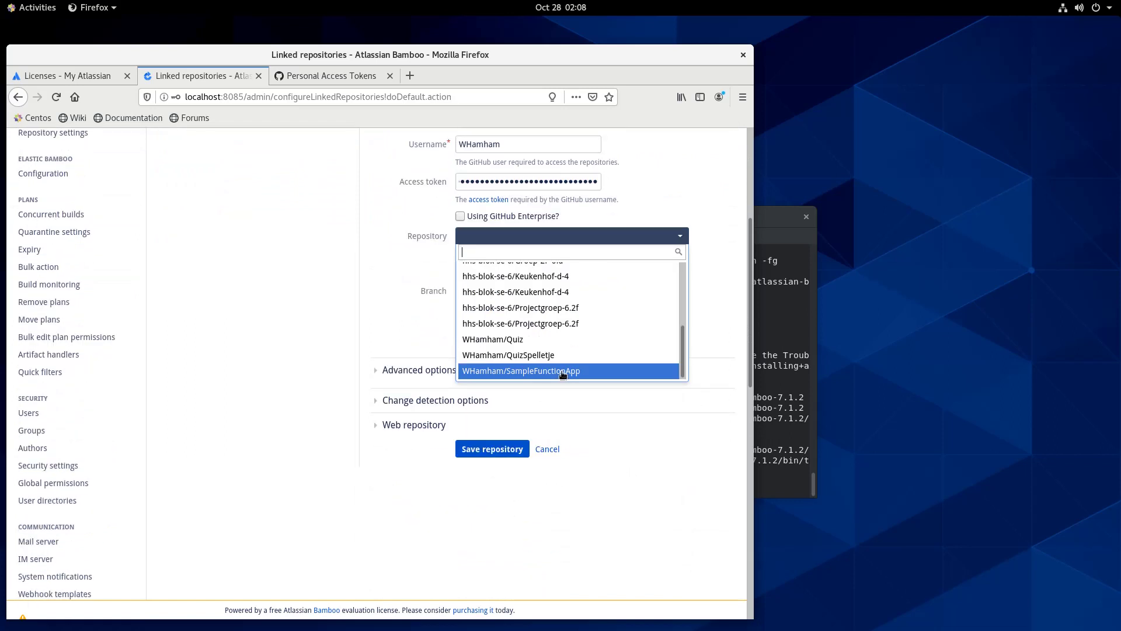
{"action": "left_click", "coordinate": [563, 375]}
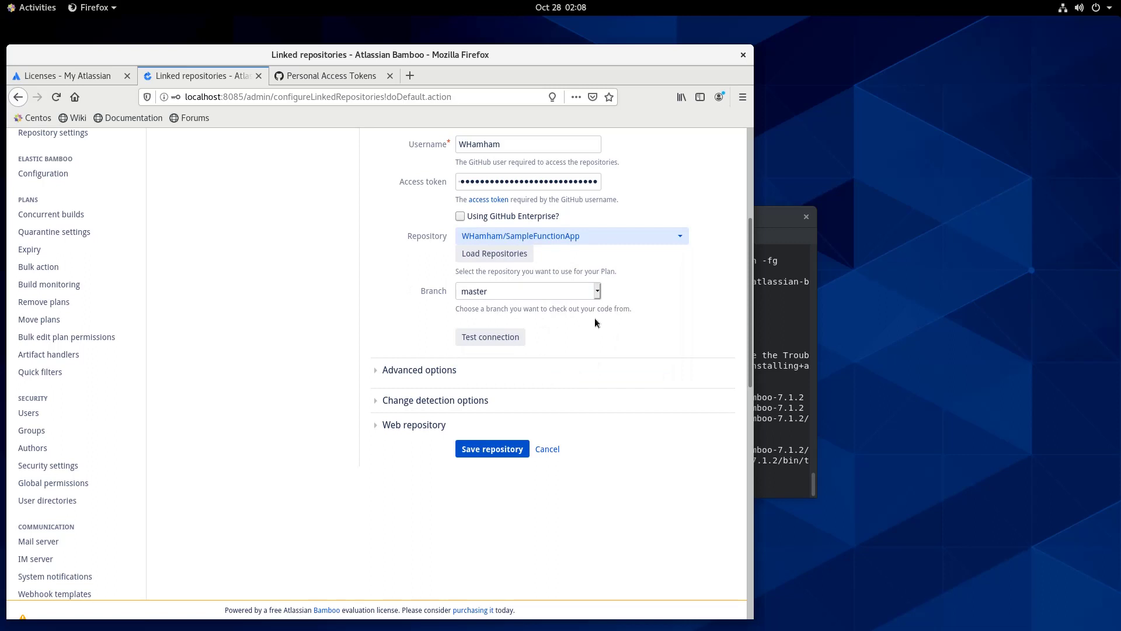
{"action": "left_click", "coordinate": [509, 337]}
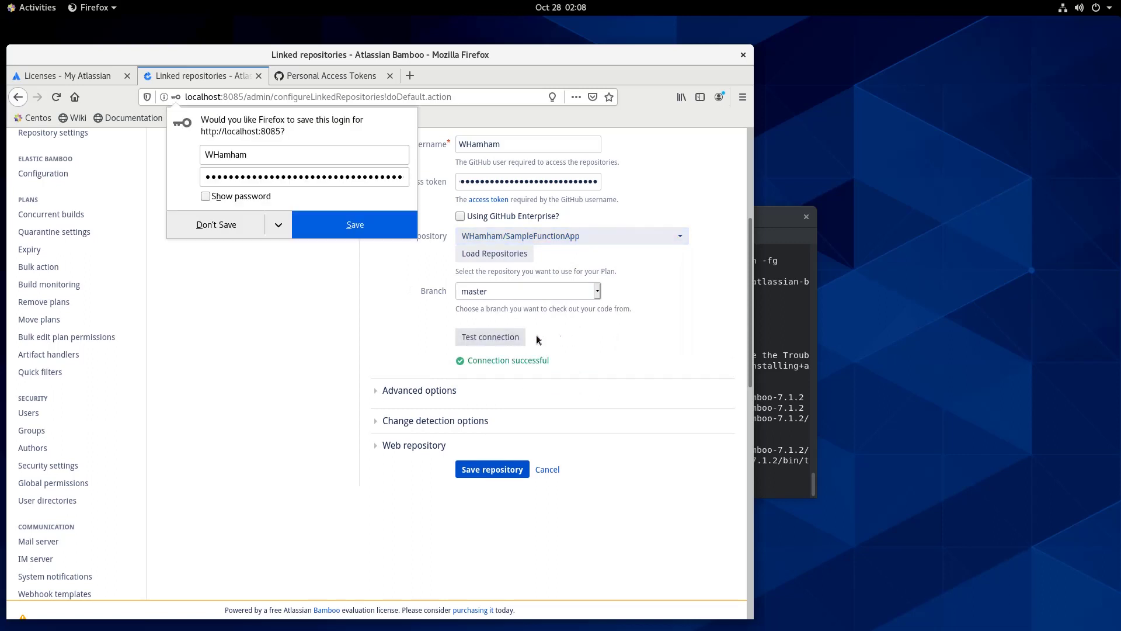
{"action": "left_click", "coordinate": [222, 233]}
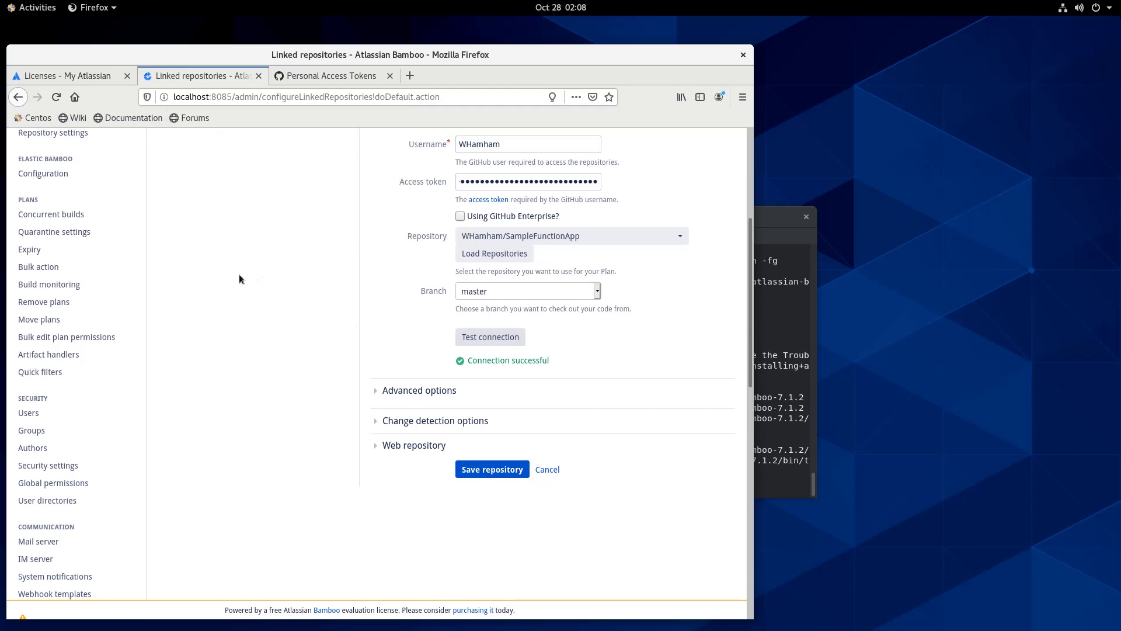
{"action": "left_click", "coordinate": [477, 476]}
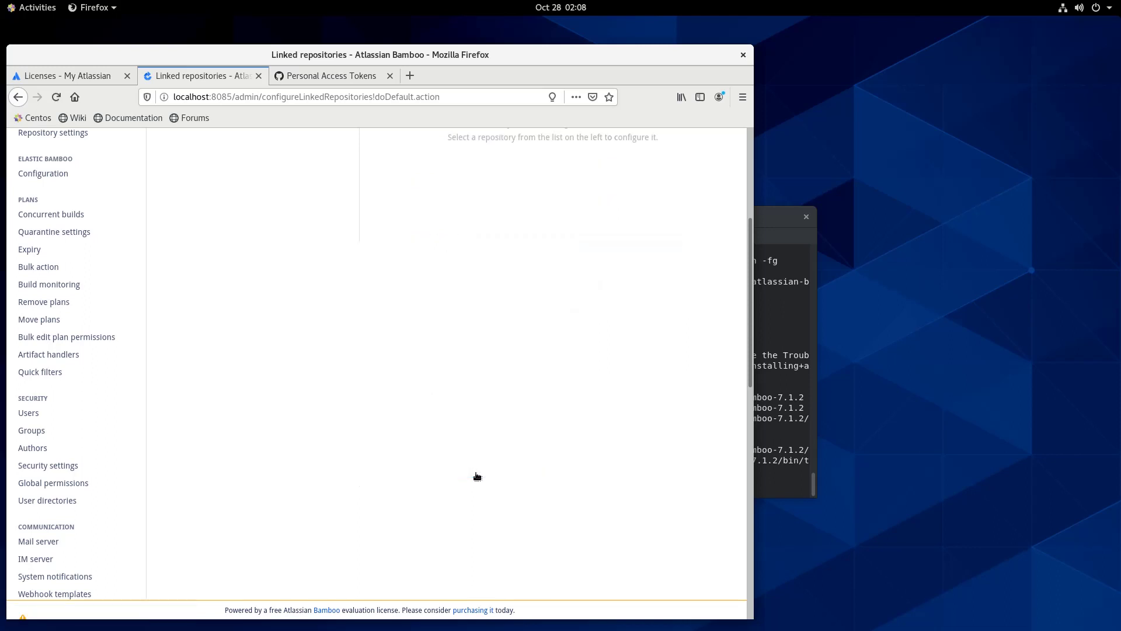
{"action": "scroll", "coordinate": [477, 471], "scroll_direction": "up", "scroll_amount": 5}
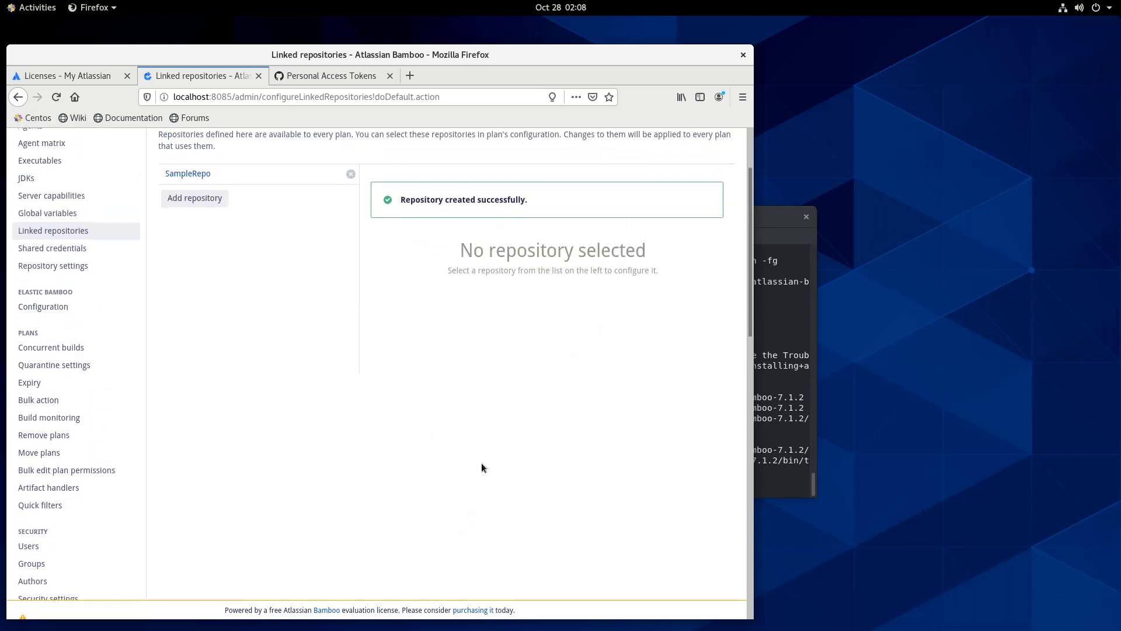
{"action": "scroll", "coordinate": [479, 467], "scroll_direction": "up", "scroll_amount": 1}
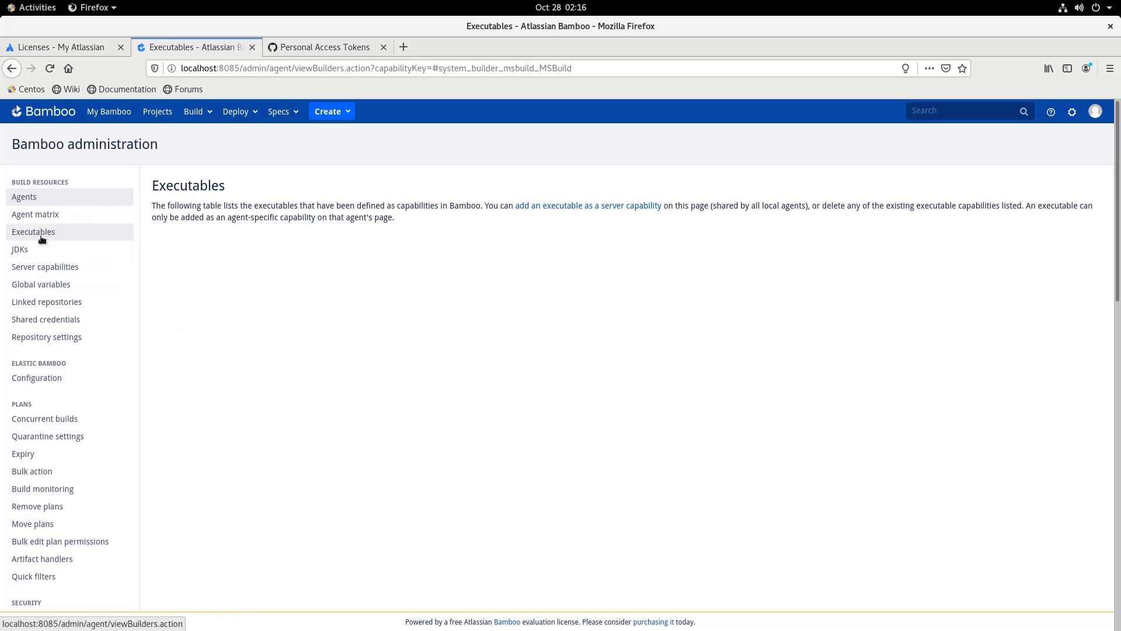
From the Executables admin page, add an MSBuild capability 'MSBuild Mono' at /usr/bin/msbuild
{"action": "left_click", "coordinate": [45, 238]}
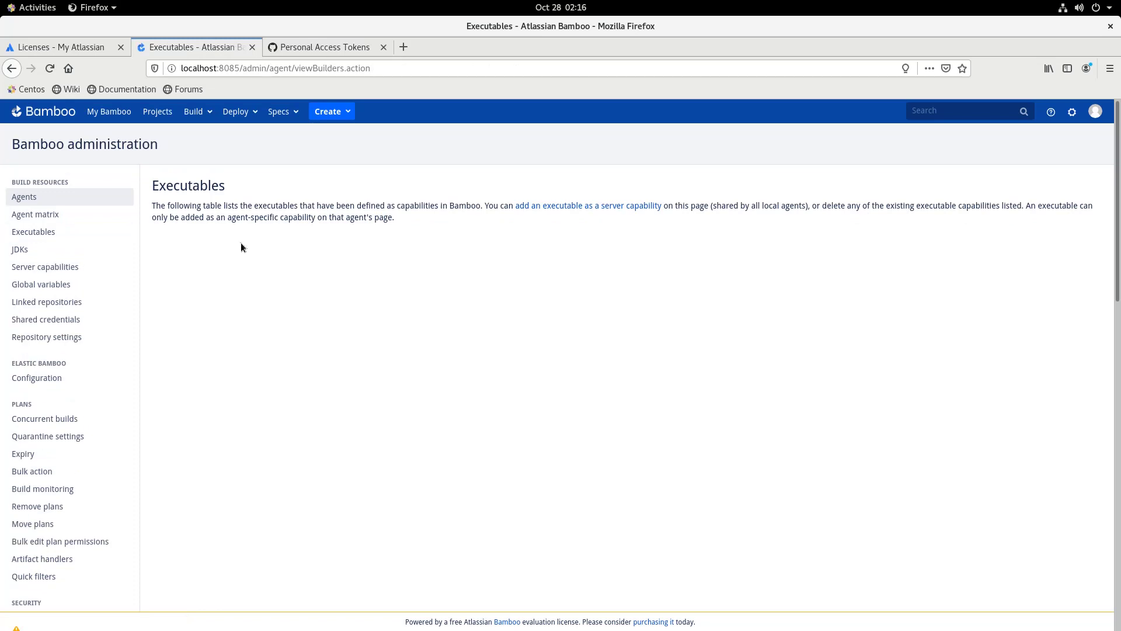
{"action": "left_click", "coordinate": [553, 210]}
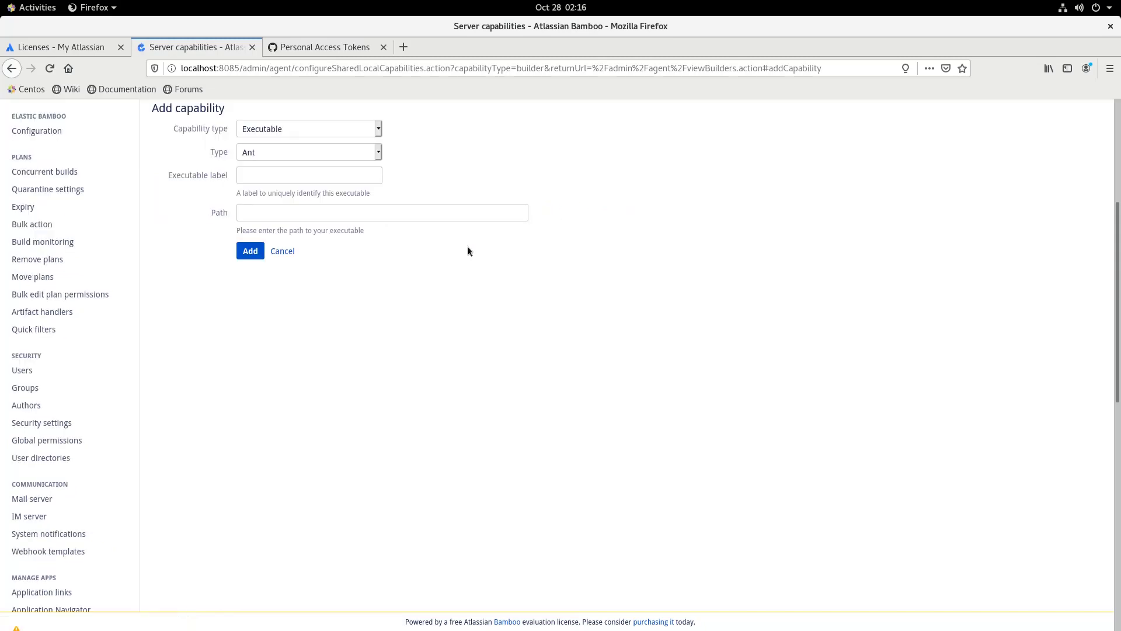
{"action": "scroll", "coordinate": [472, 240], "scroll_direction": "up", "scroll_amount": 2}
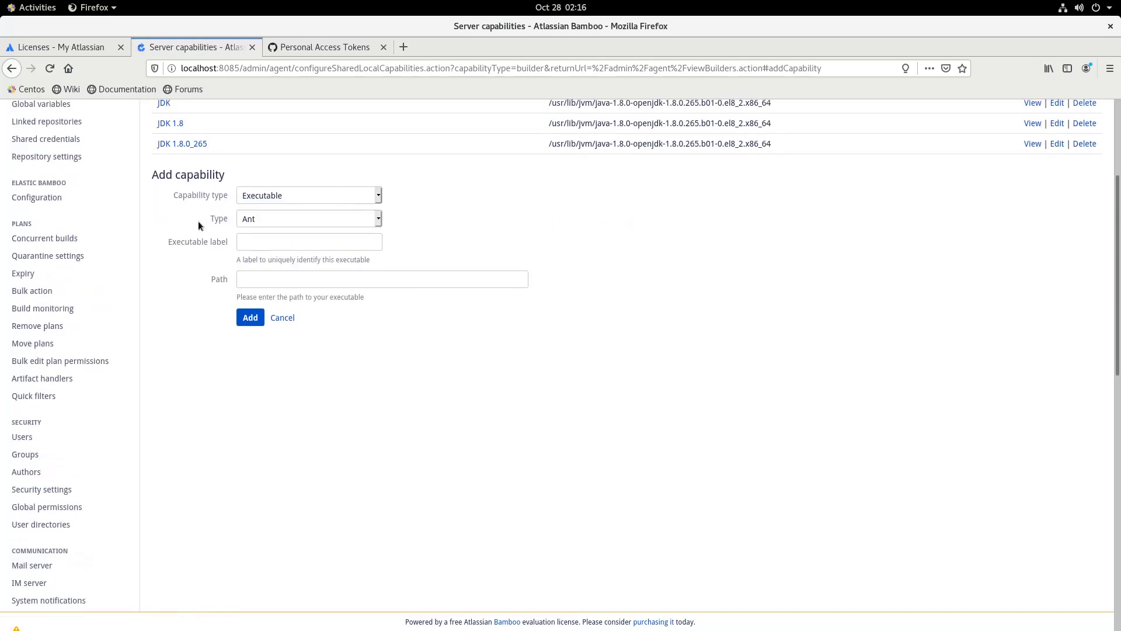
{"action": "scroll", "coordinate": [198, 225], "scroll_direction": "up", "scroll_amount": 3}
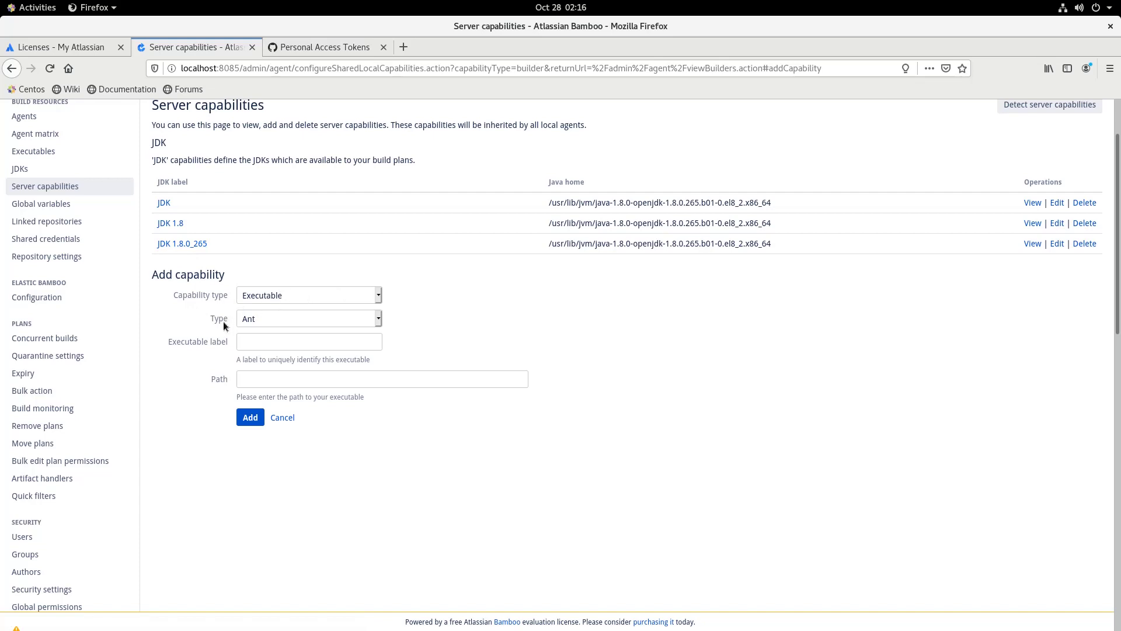
{"action": "left_click", "coordinate": [320, 319]}
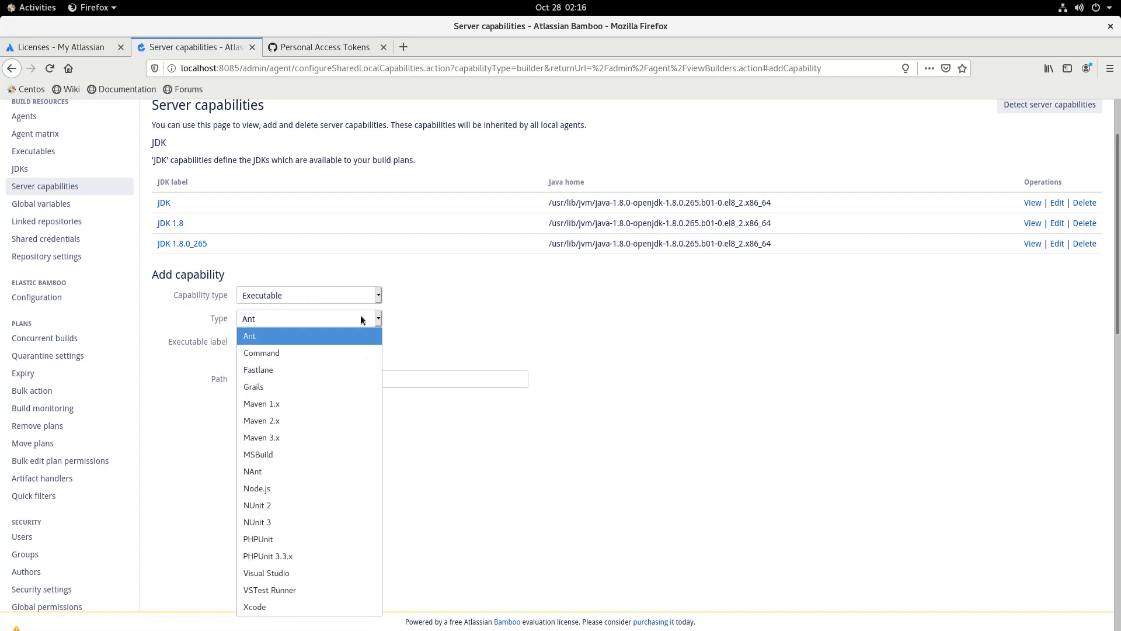
{"action": "left_click", "coordinate": [302, 458]}
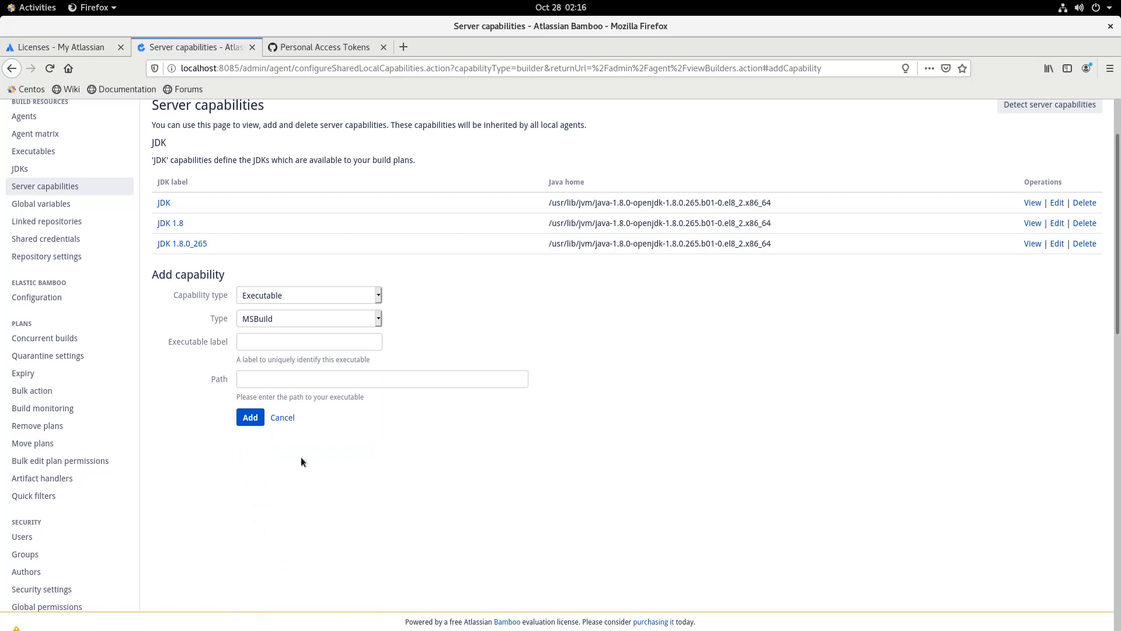
{"action": "left_click", "coordinate": [313, 344]}
{"action": "type", "text": "MS"}
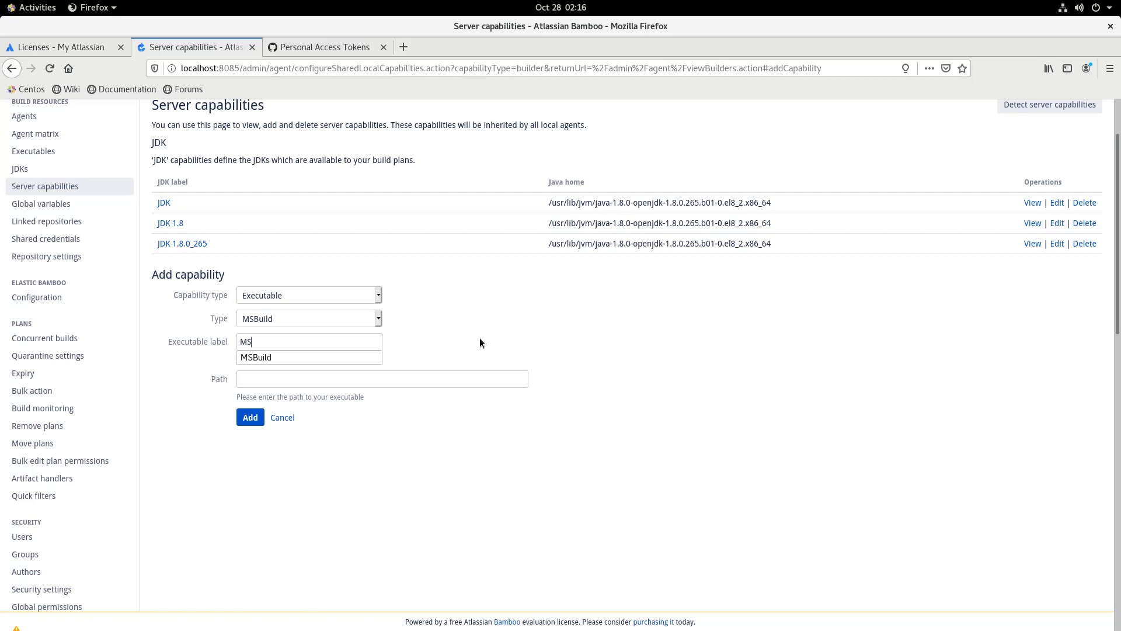
{"action": "type", "text": "Build Mono"}
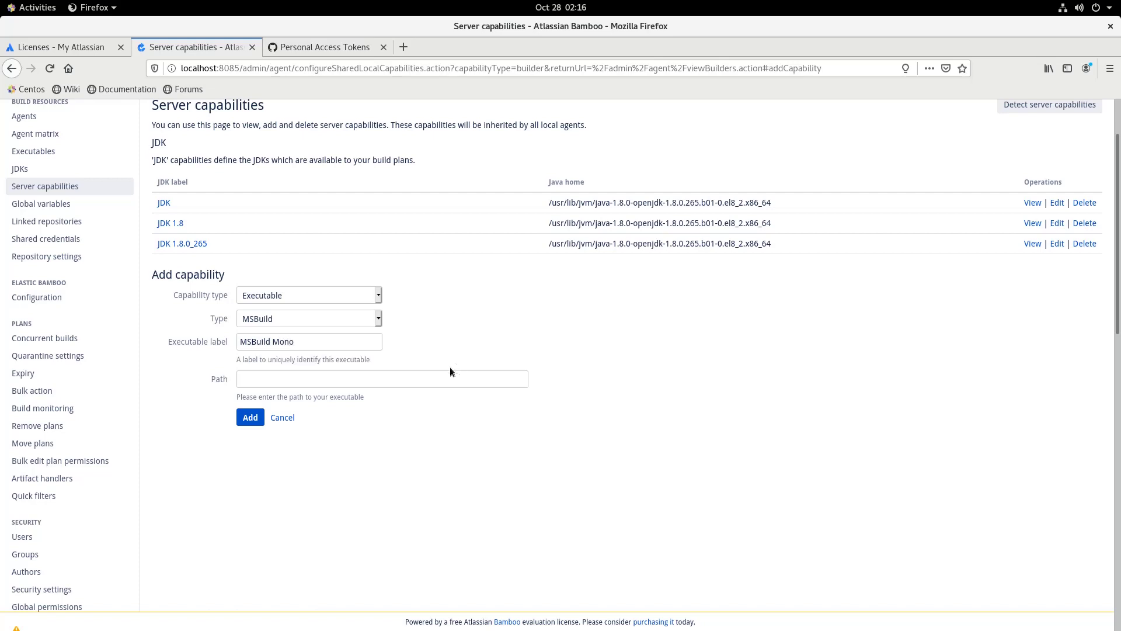
{"action": "left_click", "coordinate": [418, 382]}
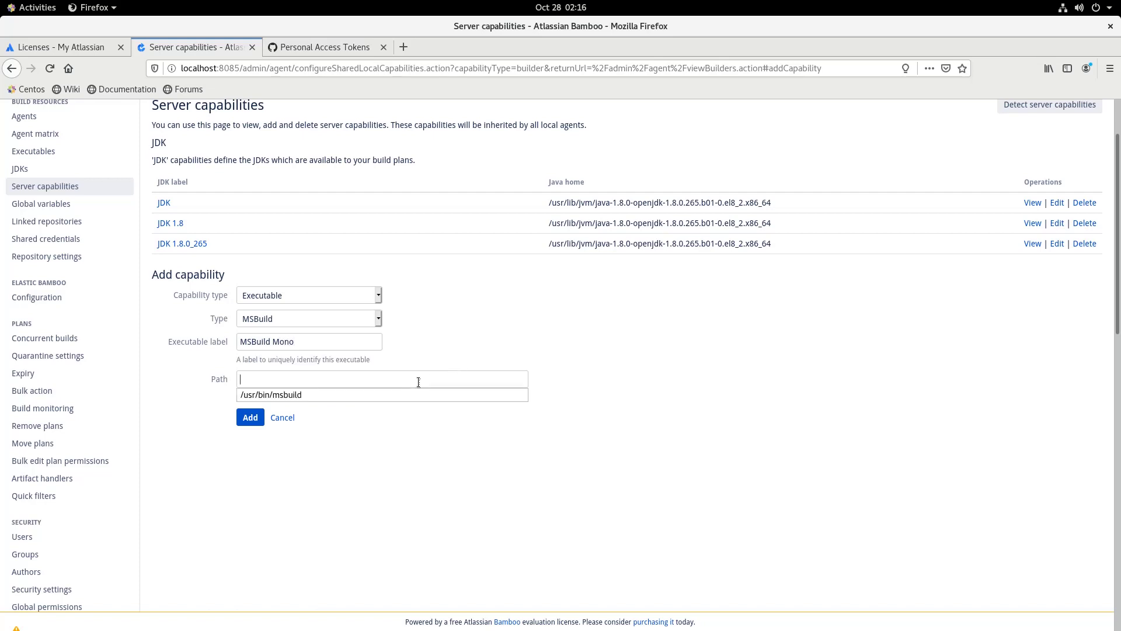
{"action": "left_click", "coordinate": [297, 395]}
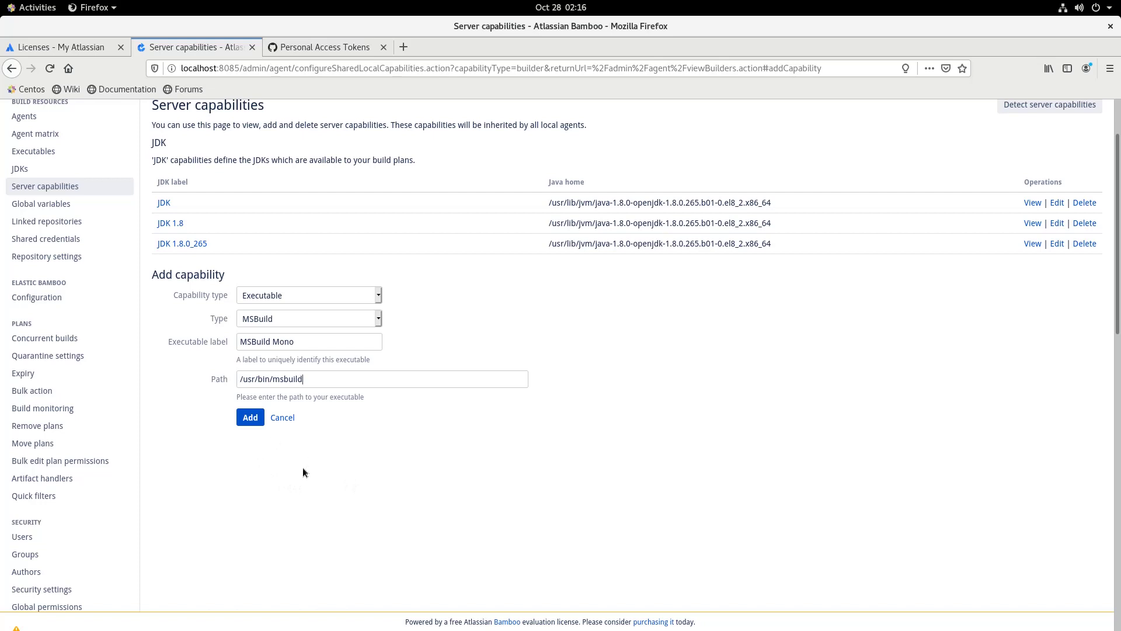
{"action": "left_click", "coordinate": [246, 419]}
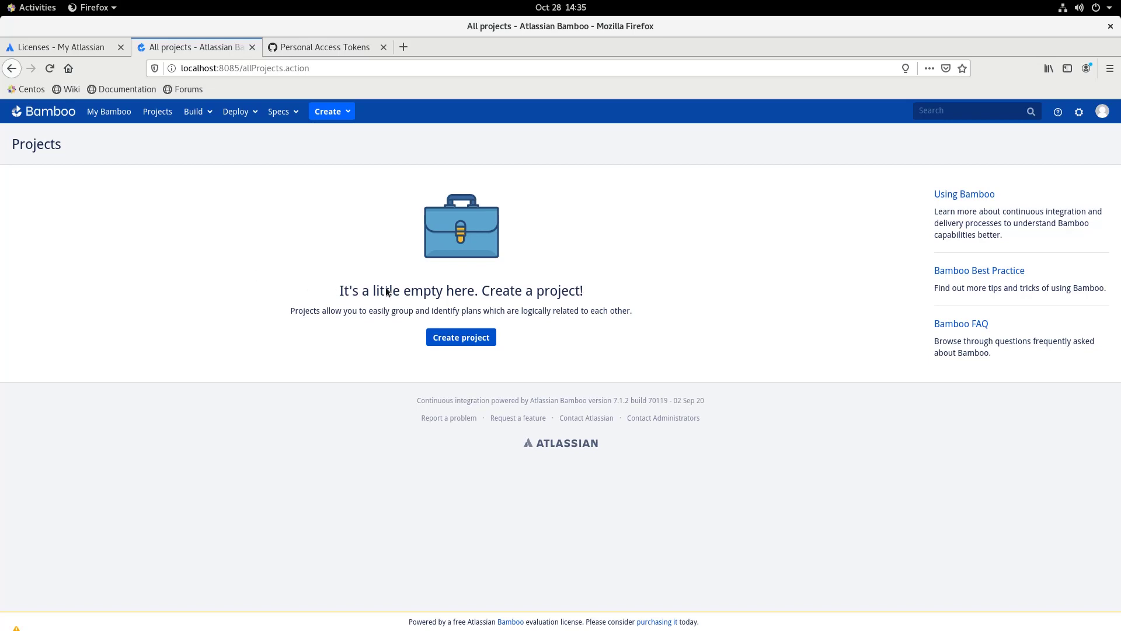
Create and save project FunctionAzureSample (key FUN), then begin a new plan in it
{"action": "left_click", "coordinate": [437, 344]}
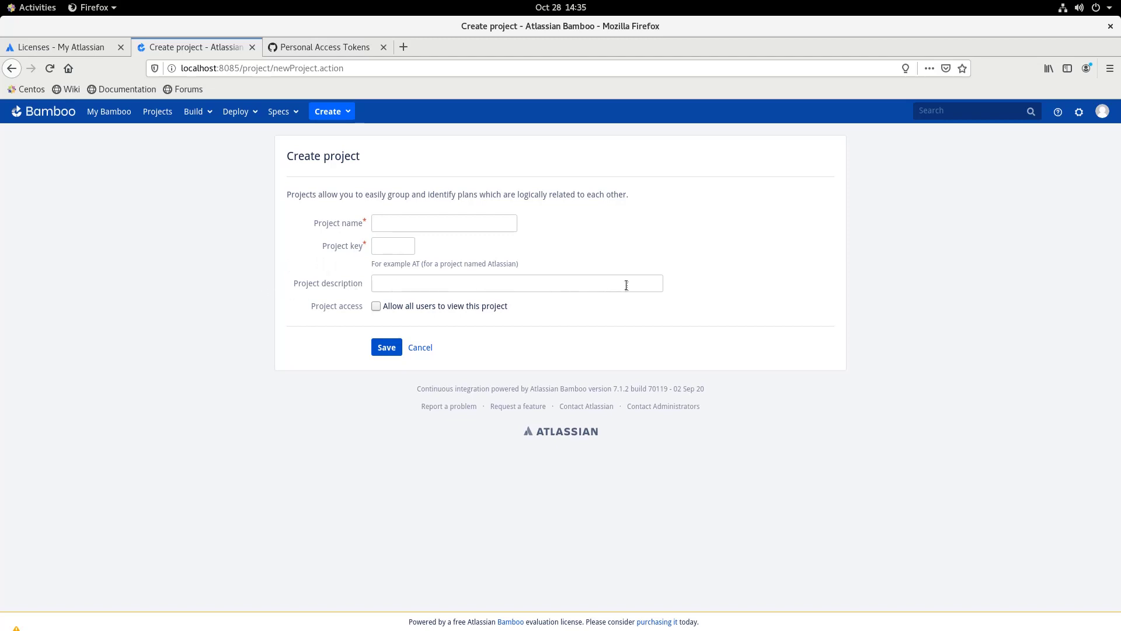
{"action": "left_click", "coordinate": [403, 223]}
{"action": "left_click", "coordinate": [426, 240]}
{"action": "left_click", "coordinate": [379, 351]}
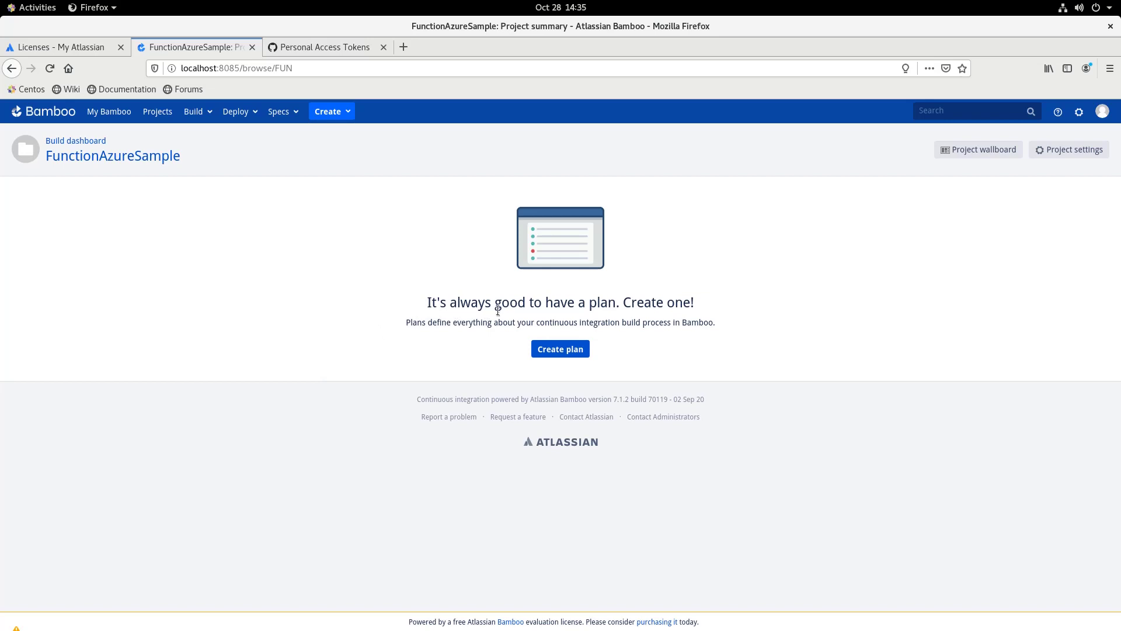
{"action": "left_click", "coordinate": [559, 351]}
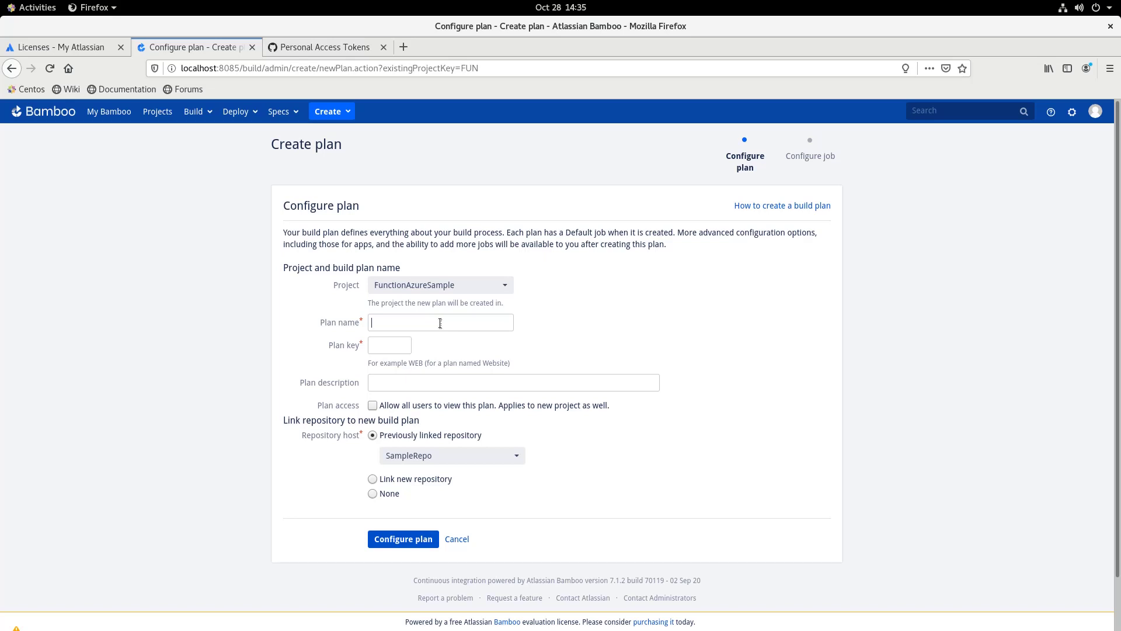
Name the plan Functionapp1, keep key FUN and repository SampleRepo, and continue
{"action": "left_click", "coordinate": [440, 323]}
{"action": "left_click", "coordinate": [436, 345]}
{"action": "type", "text": "1"}
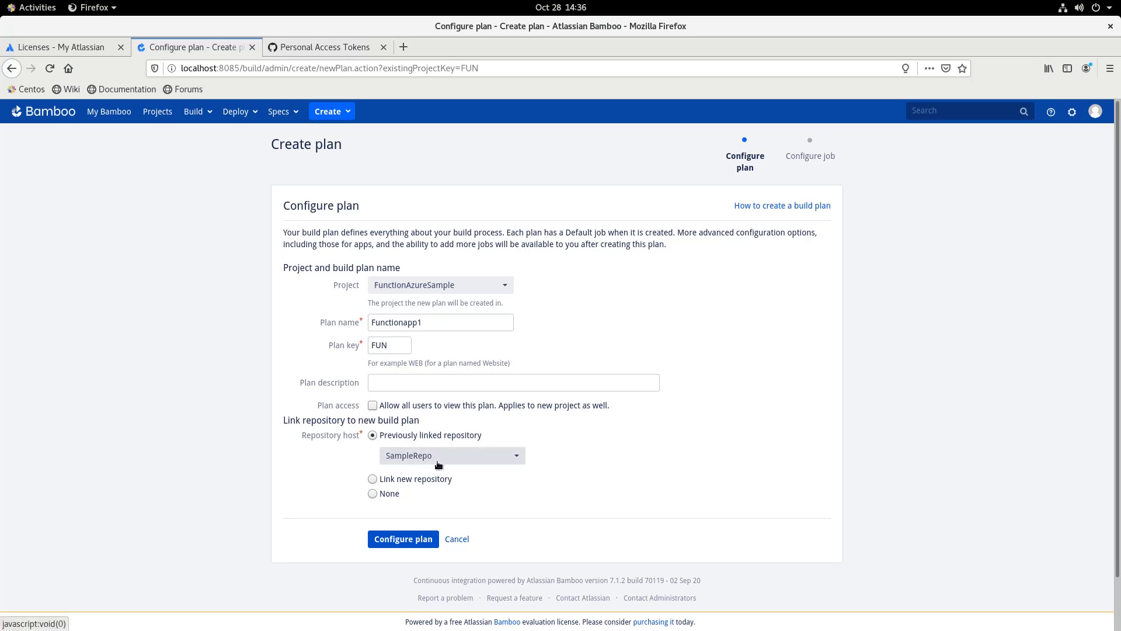
{"action": "left_click", "coordinate": [403, 540]}
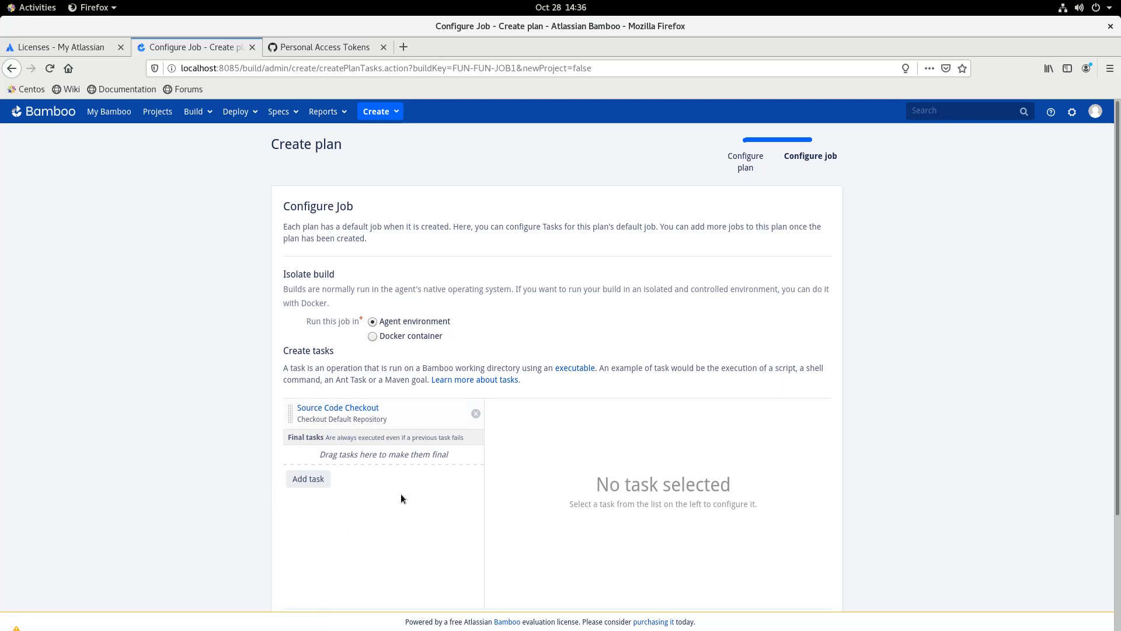
Create the plan with its Default Job, then open Functionapp1's configuration via Actions
{"action": "scroll", "coordinate": [320, 457], "scroll_direction": "down", "scroll_amount": 1}
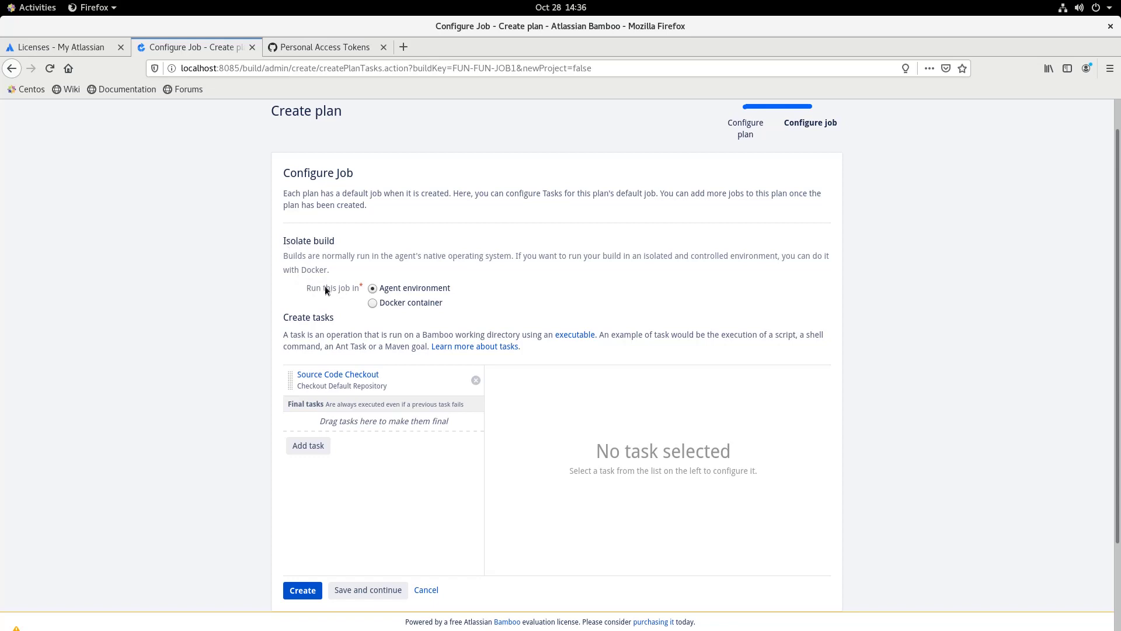
{"action": "scroll", "coordinate": [306, 517], "scroll_direction": "down", "scroll_amount": 1}
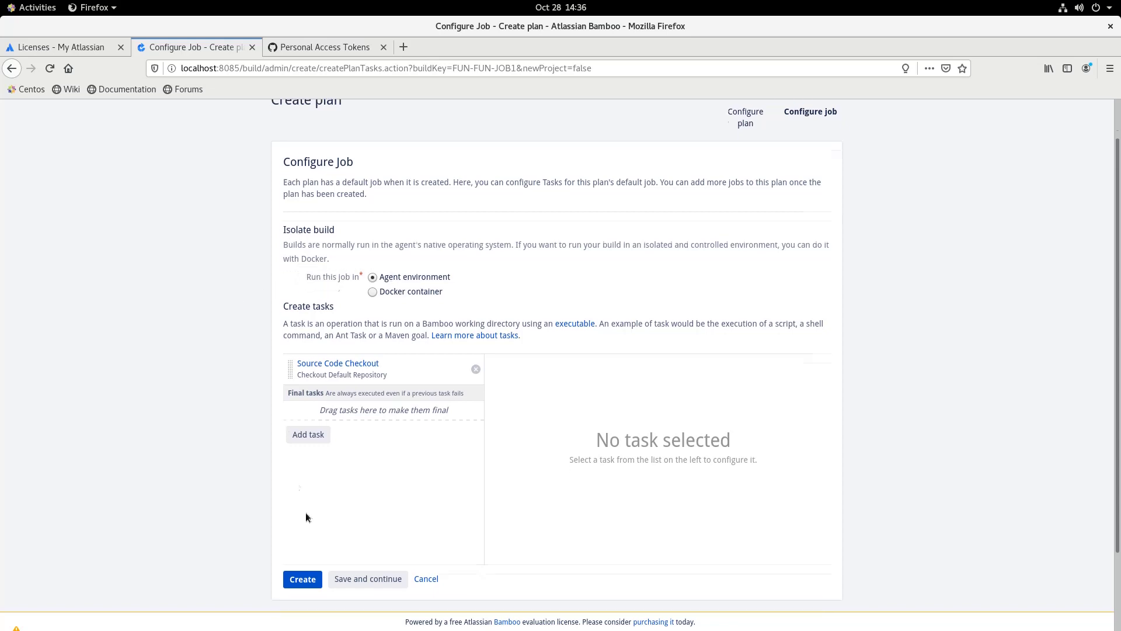
{"action": "scroll", "coordinate": [306, 517], "scroll_direction": "down", "scroll_amount": 3}
{"action": "left_click", "coordinate": [311, 492]}
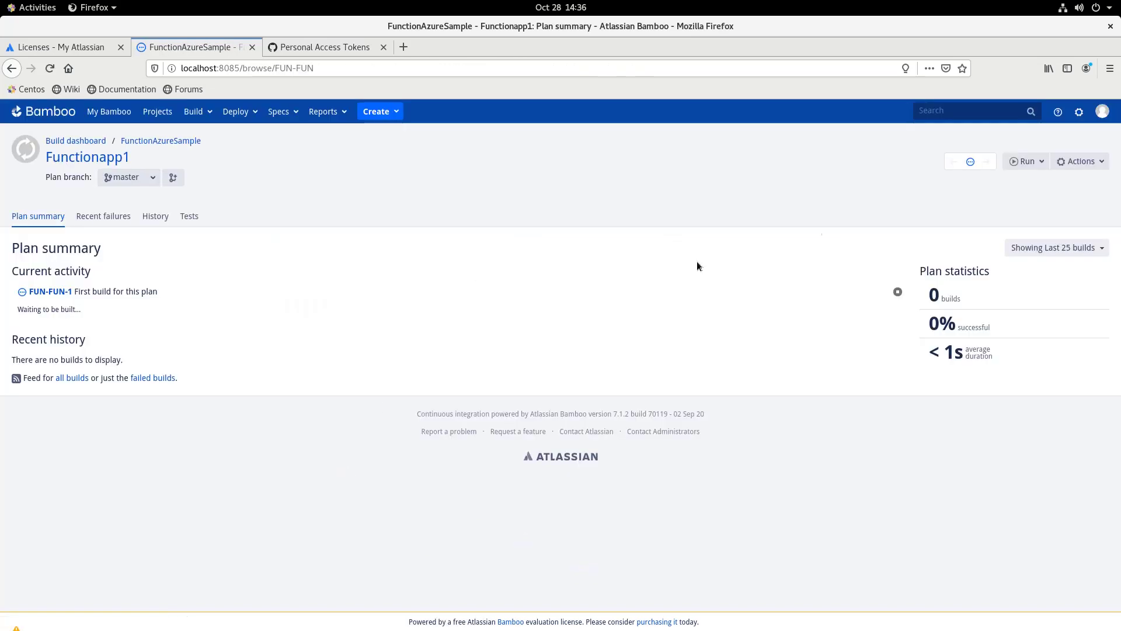
{"action": "left_click", "coordinate": [1081, 161]}
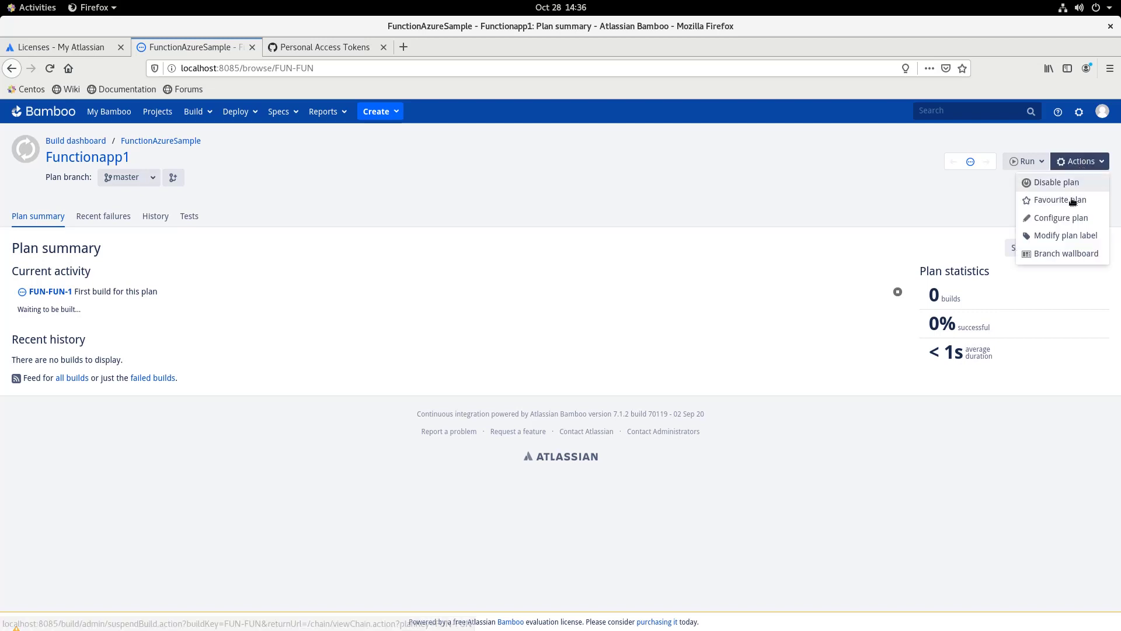
{"action": "left_click", "coordinate": [1062, 218]}
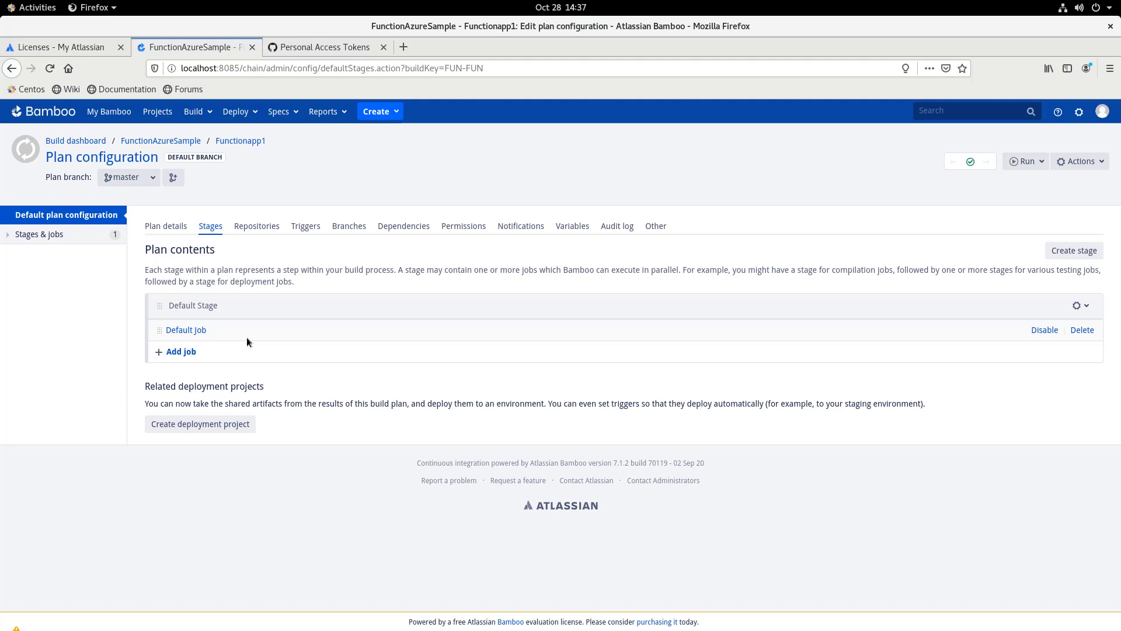
Open the Default Job's Source Code Checkout task for SampleRepo and save it
{"action": "left_click", "coordinate": [201, 330]}
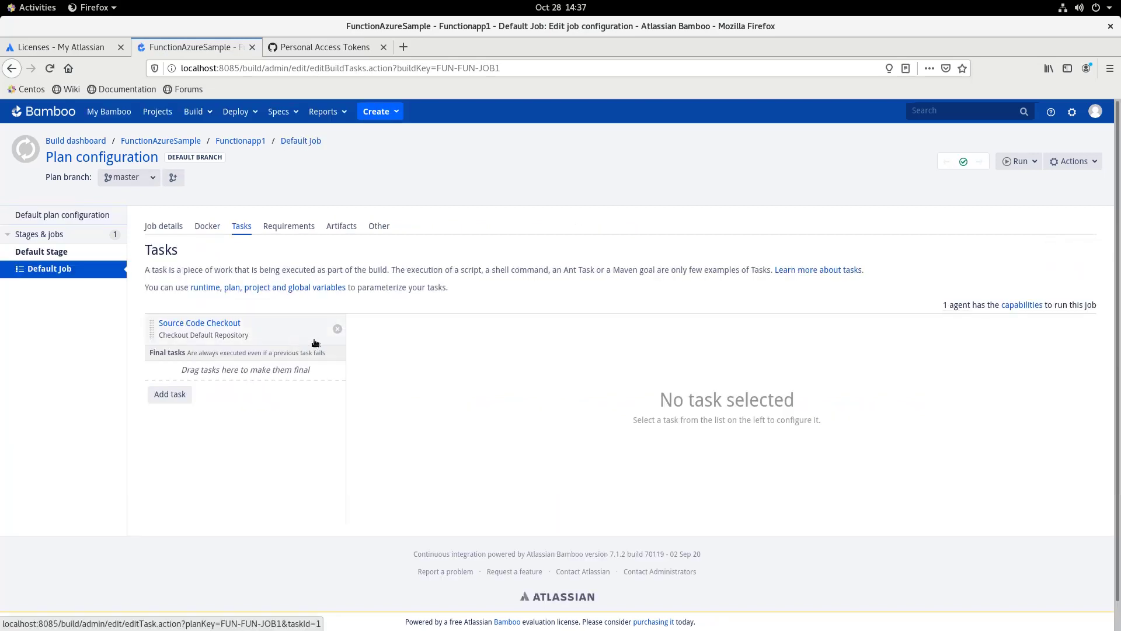
{"action": "scroll", "coordinate": [251, 325], "scroll_direction": "down", "scroll_amount": 1}
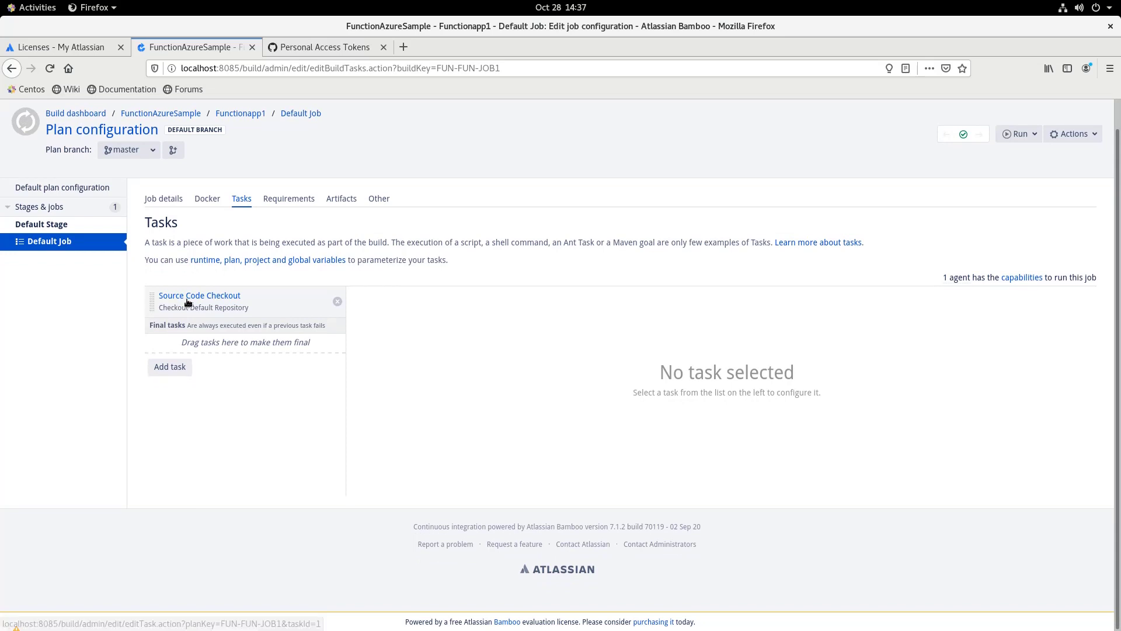
{"action": "left_click", "coordinate": [255, 304]}
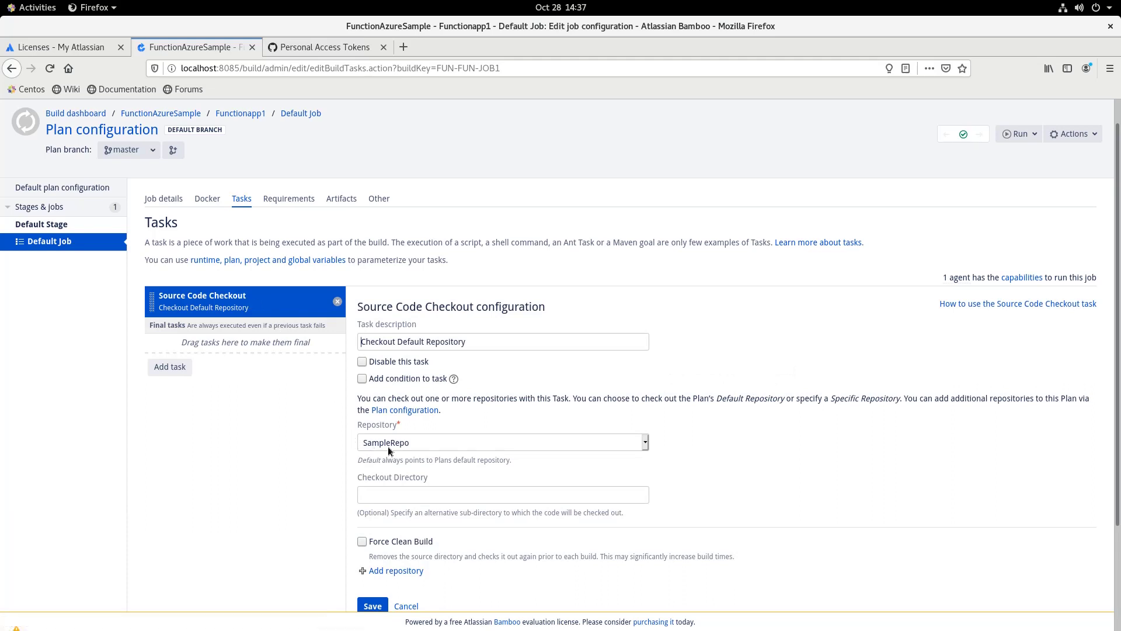
{"action": "scroll", "coordinate": [380, 555], "scroll_direction": "down", "scroll_amount": 1}
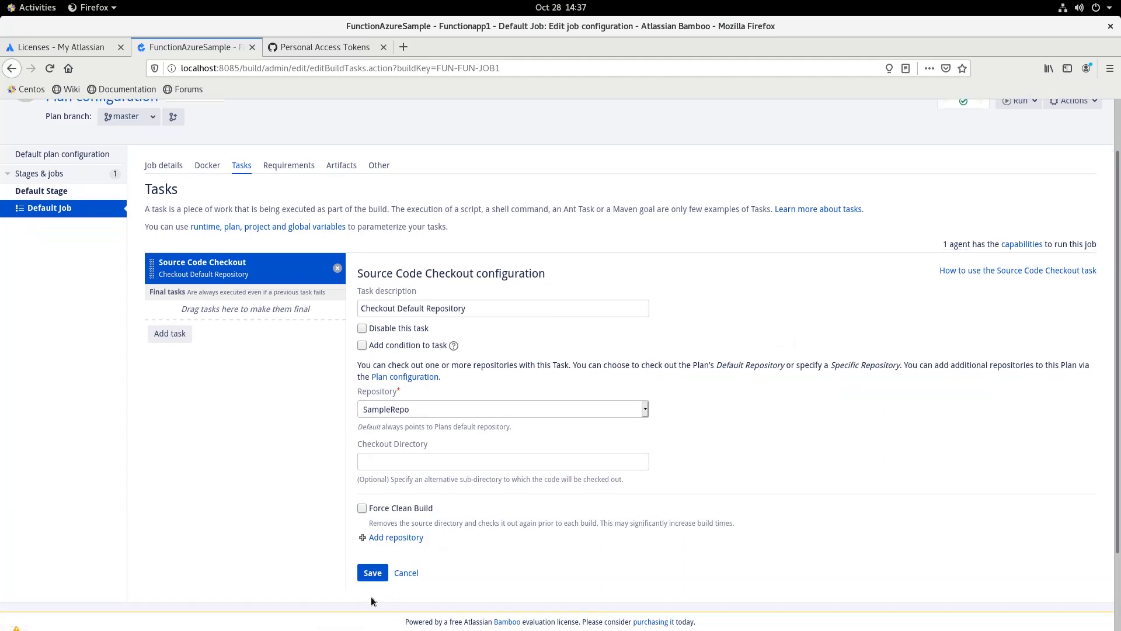
{"action": "left_click", "coordinate": [370, 575]}
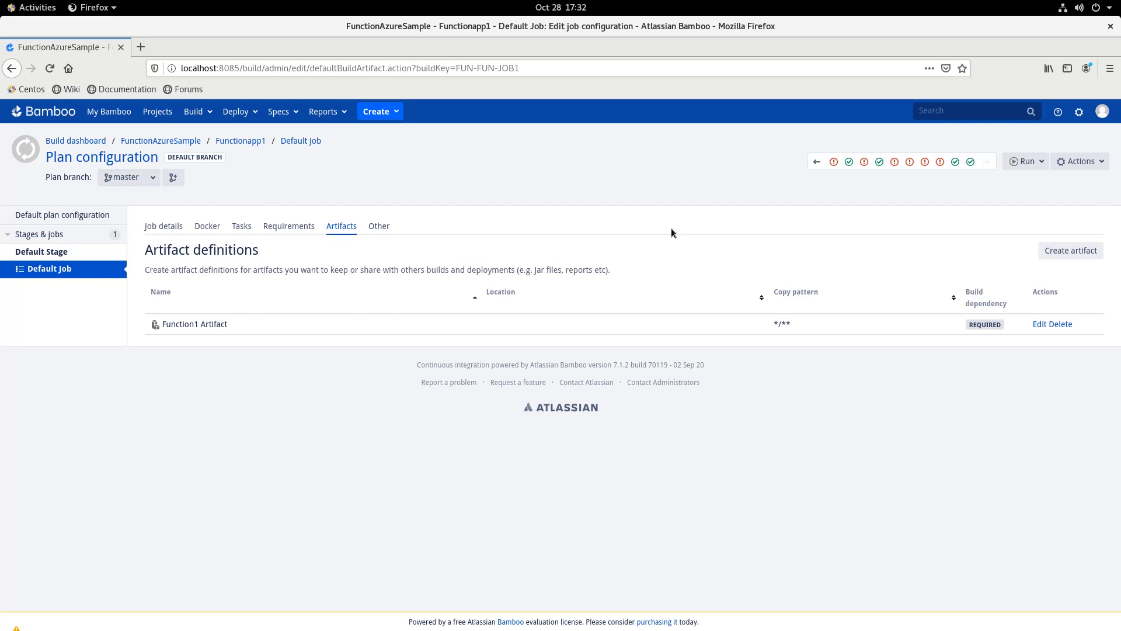
Create artifact 'Function1 Artifact' using the saved copy pattern from form history
{"action": "left_click", "coordinate": [1056, 259]}
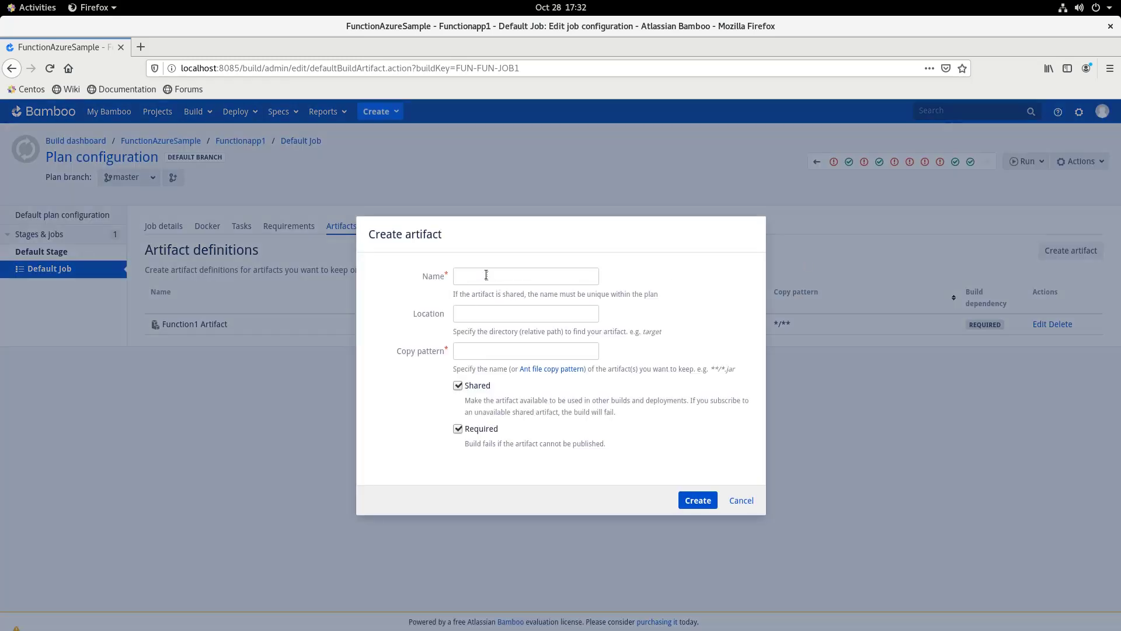
{"action": "left_click", "coordinate": [485, 275]}
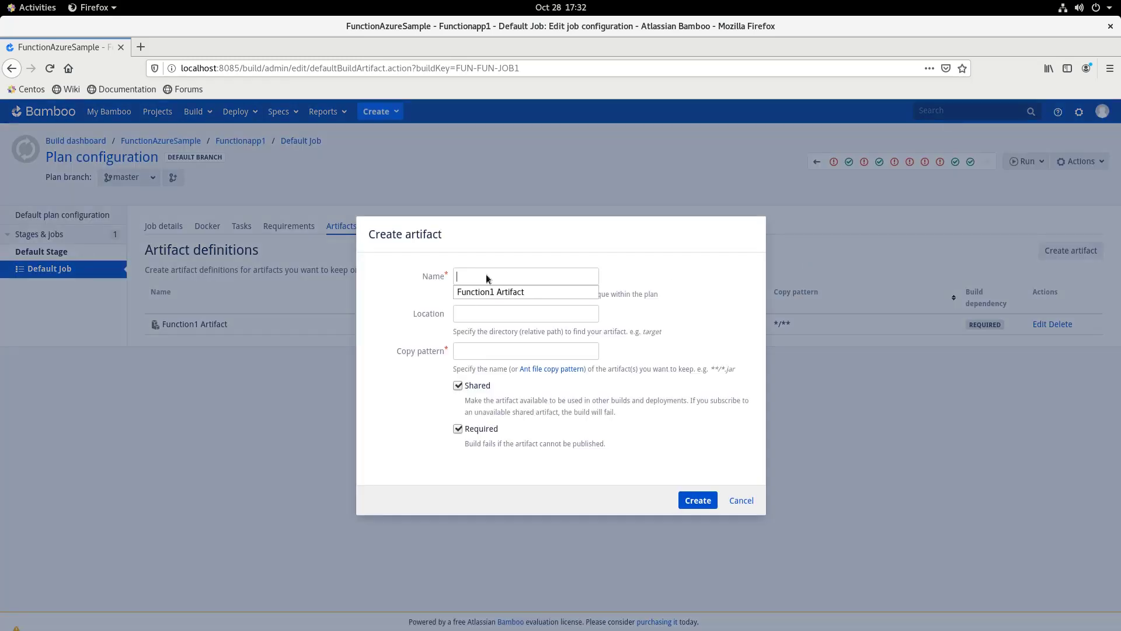
{"action": "left_click", "coordinate": [490, 294]}
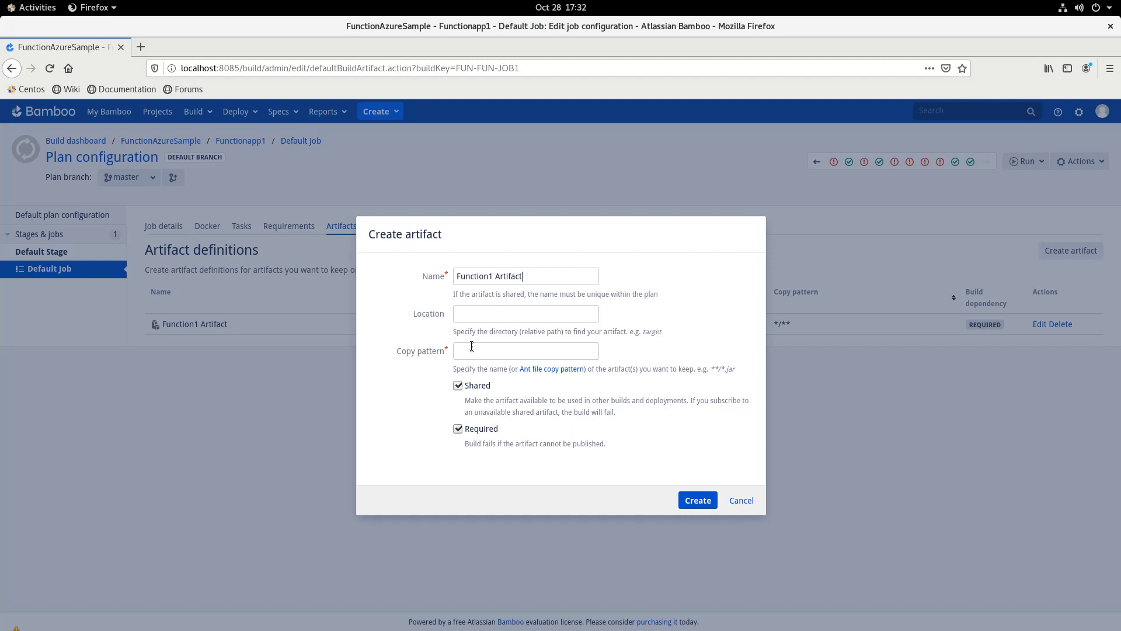
{"action": "left_click", "coordinate": [397, 351]}
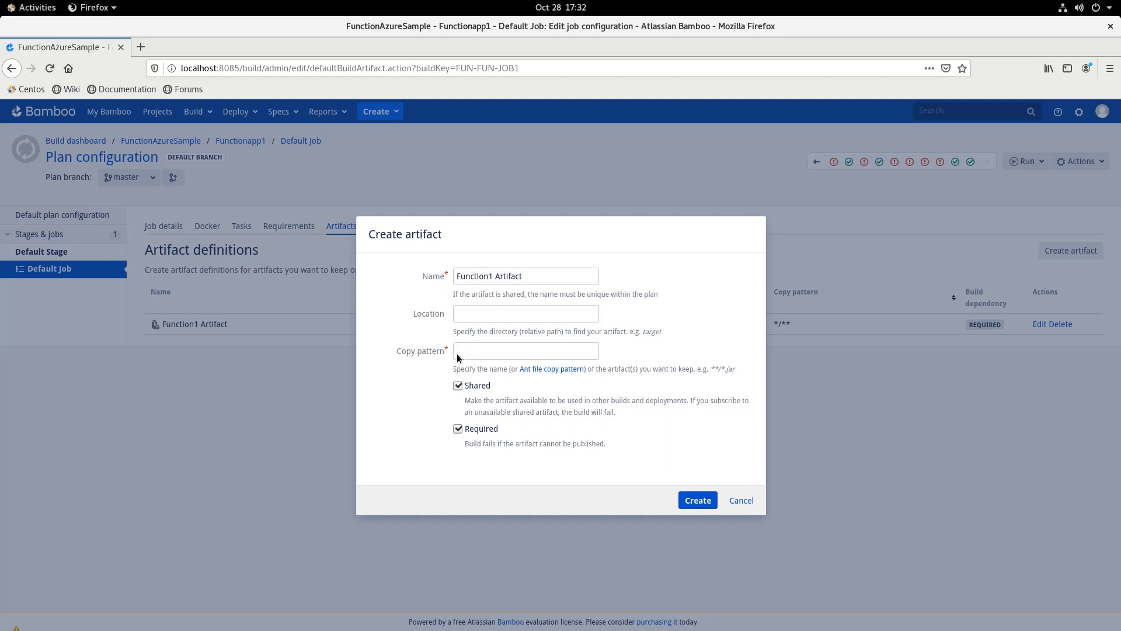
{"action": "left_click", "coordinate": [488, 353]}
{"action": "left_click", "coordinate": [481, 370]}
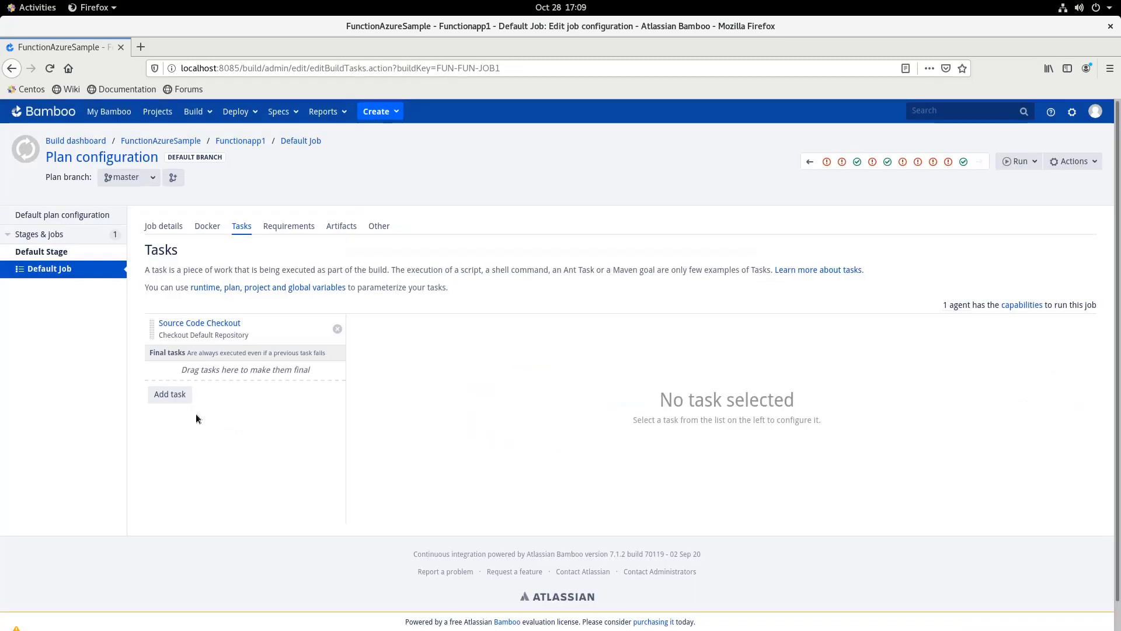
Add a Script task described 'Nuget Restore' using the /bin/sh or cmd.exe interpreter
{"action": "left_click", "coordinate": [171, 395]}
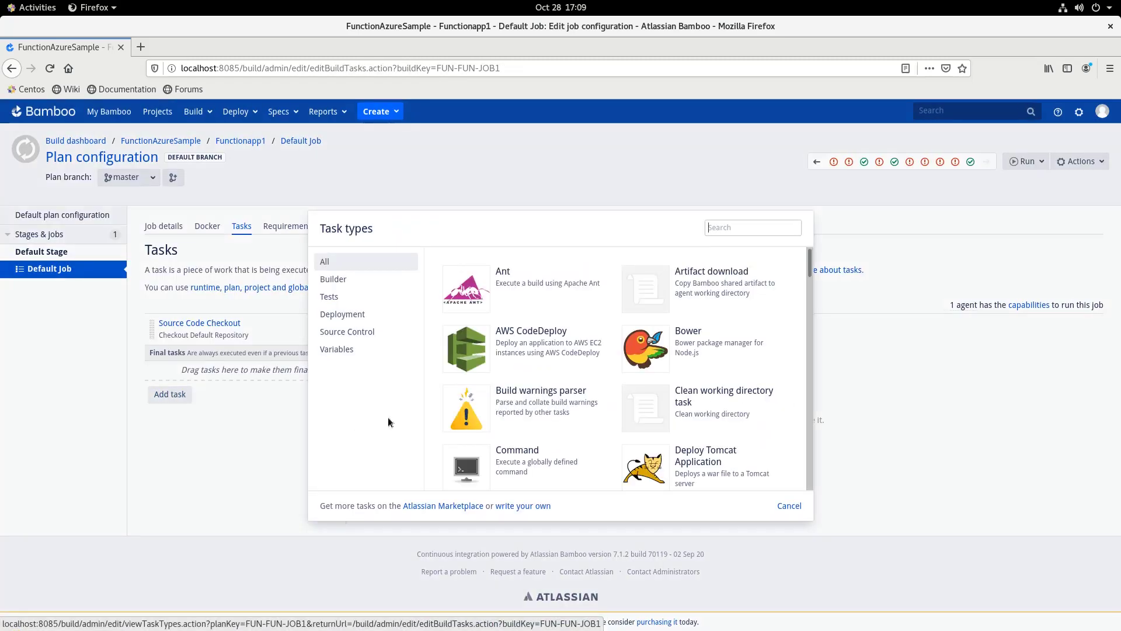
{"action": "type", "text": "sc"}
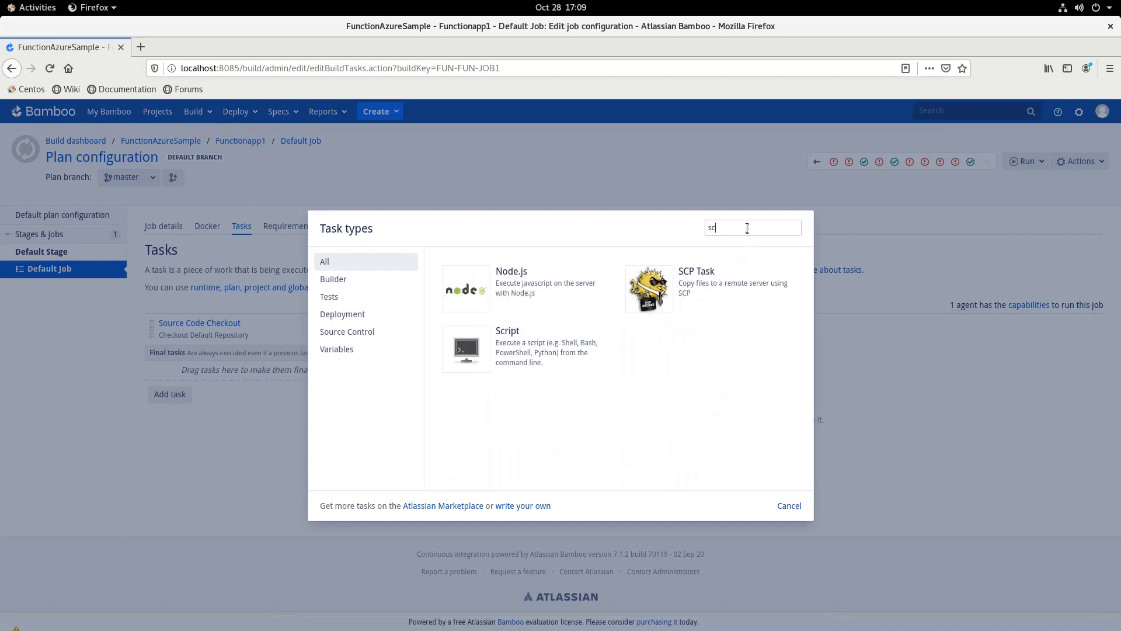
{"action": "type", "text": "ript"}
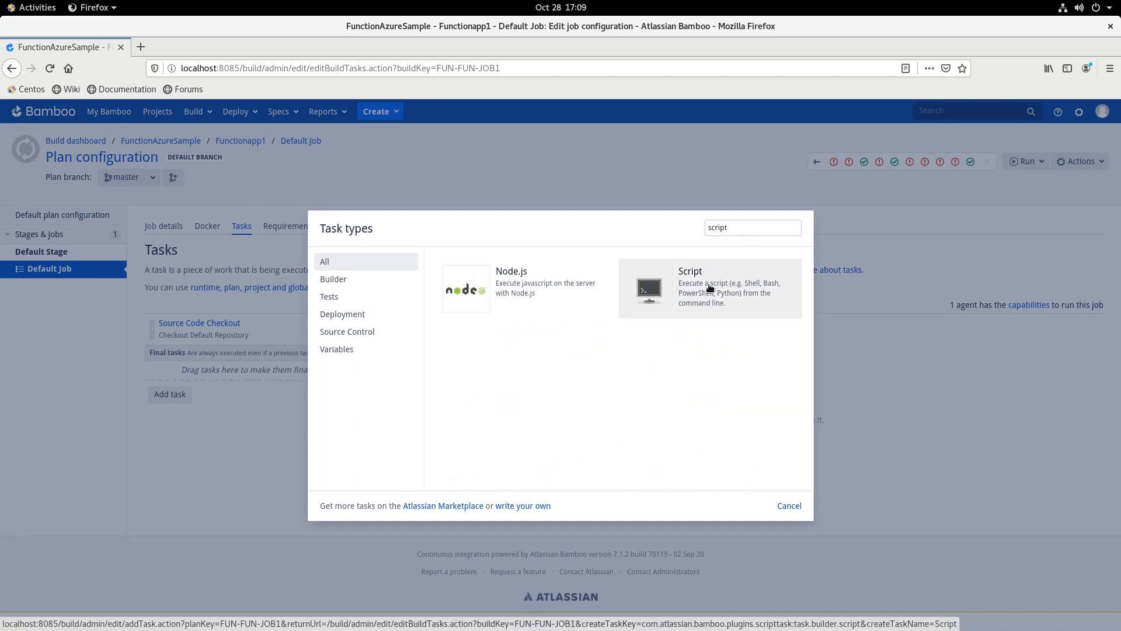
{"action": "left_click", "coordinate": [709, 290]}
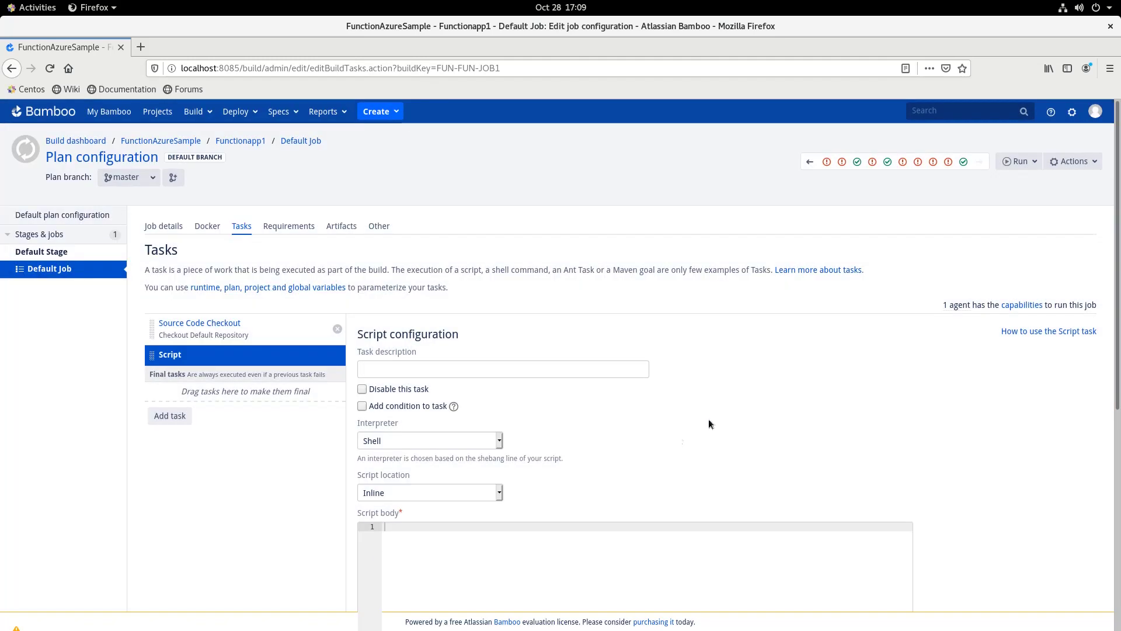
{"action": "scroll", "coordinate": [754, 479], "scroll_direction": "down", "scroll_amount": 2}
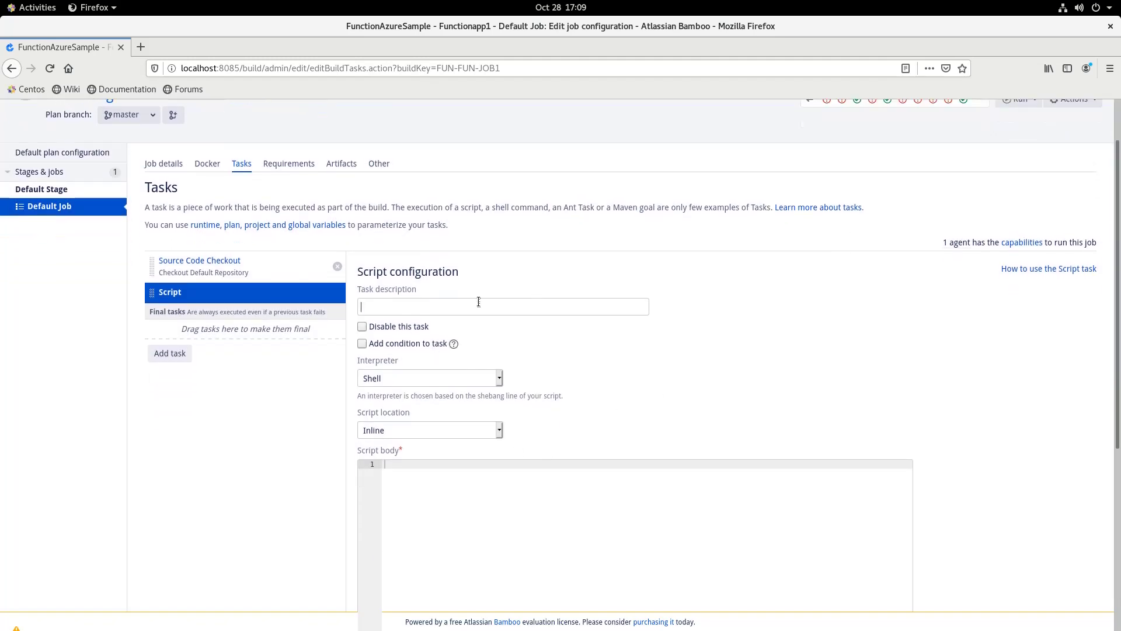
{"action": "left_click", "coordinate": [418, 305]}
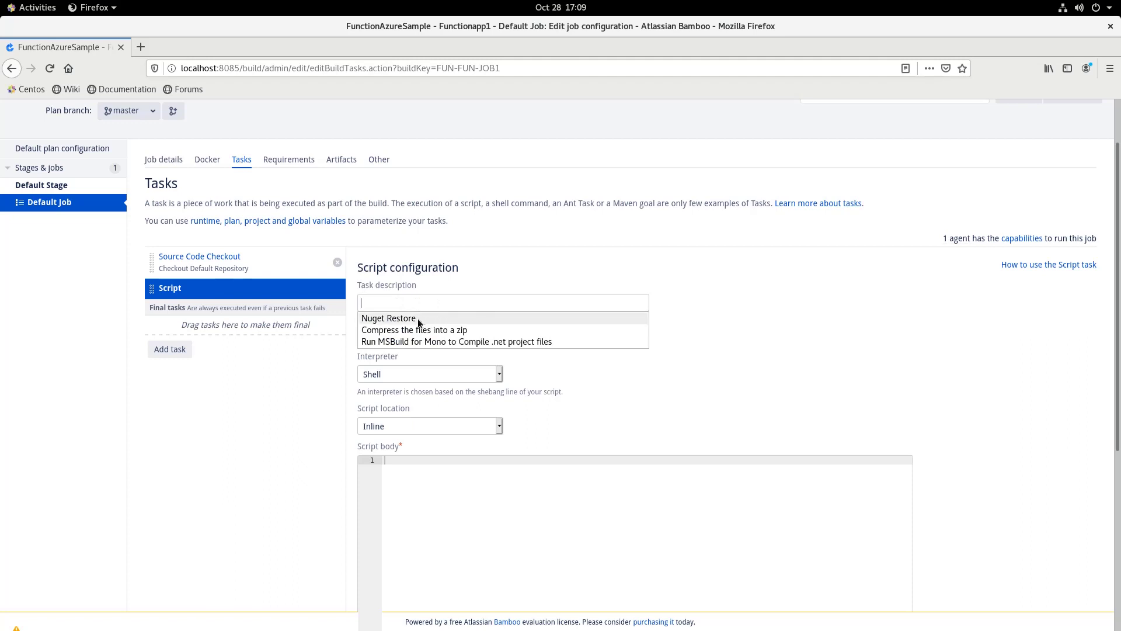
{"action": "left_click", "coordinate": [387, 321]}
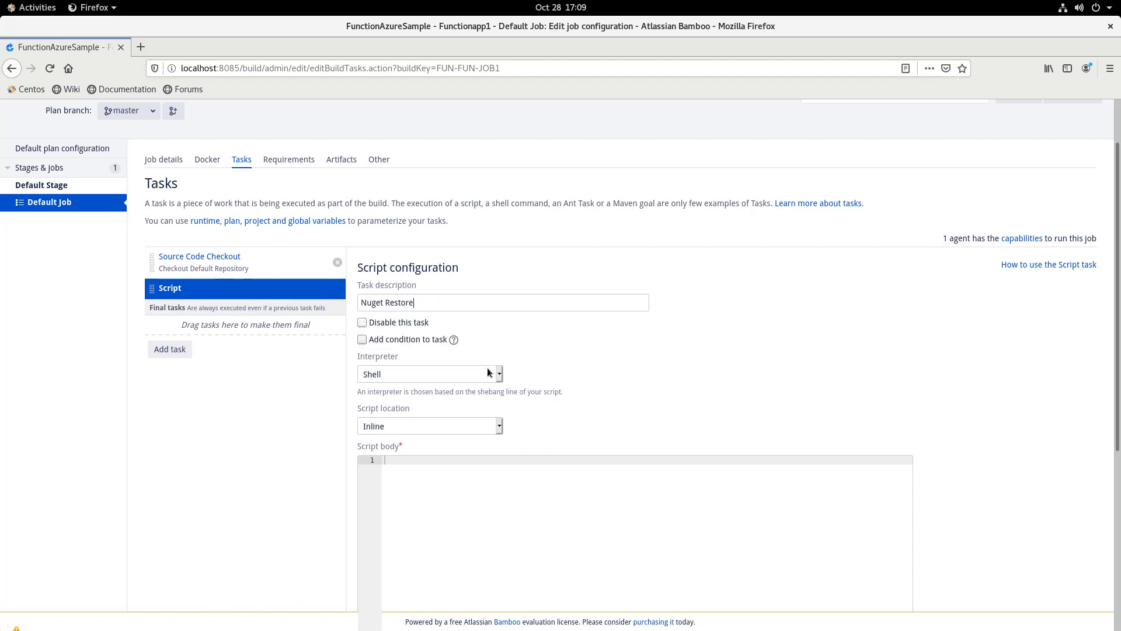
{"action": "left_click", "coordinate": [490, 374]}
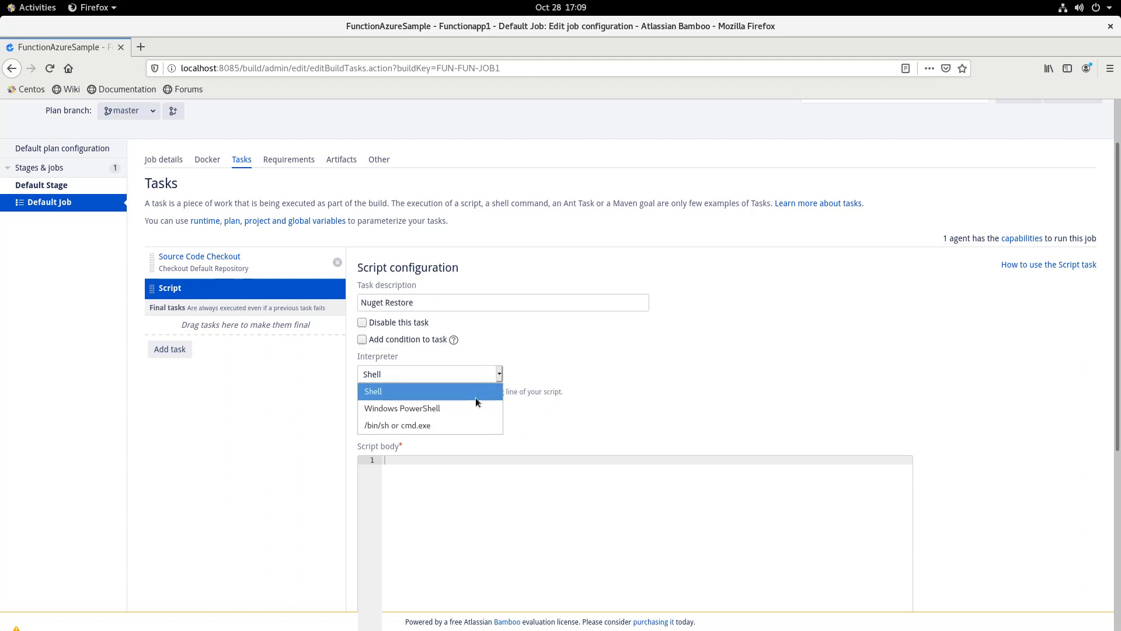
{"action": "left_click", "coordinate": [439, 425]}
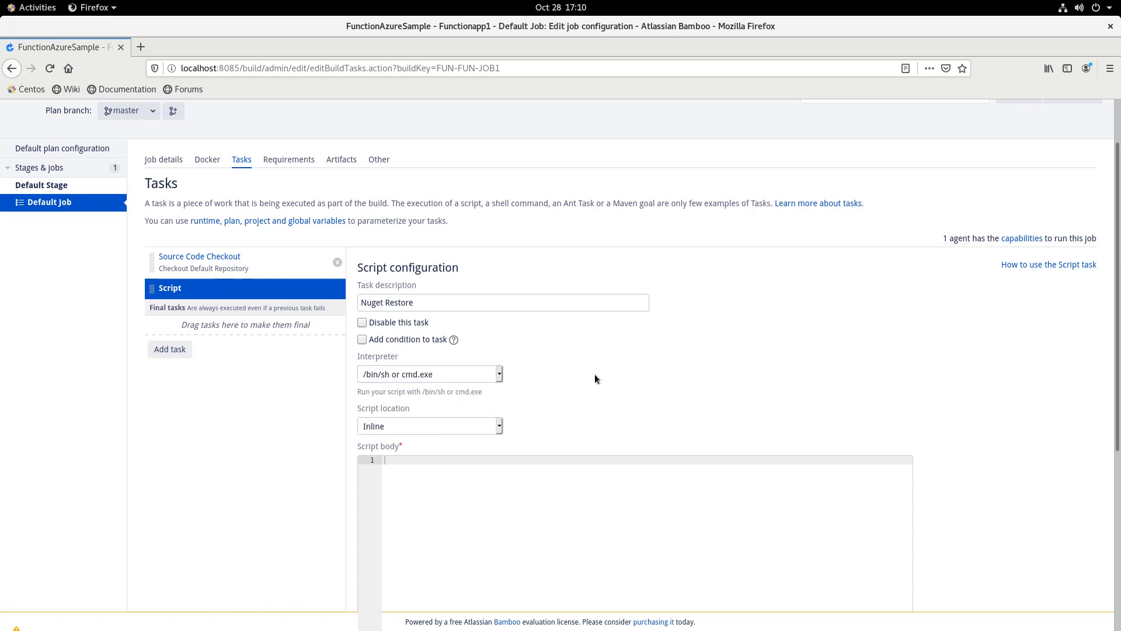
Paste the nuget restore SampleFunctionapp.sln command into the script body and save the task
{"action": "scroll", "coordinate": [597, 377], "scroll_direction": "down", "scroll_amount": 3}
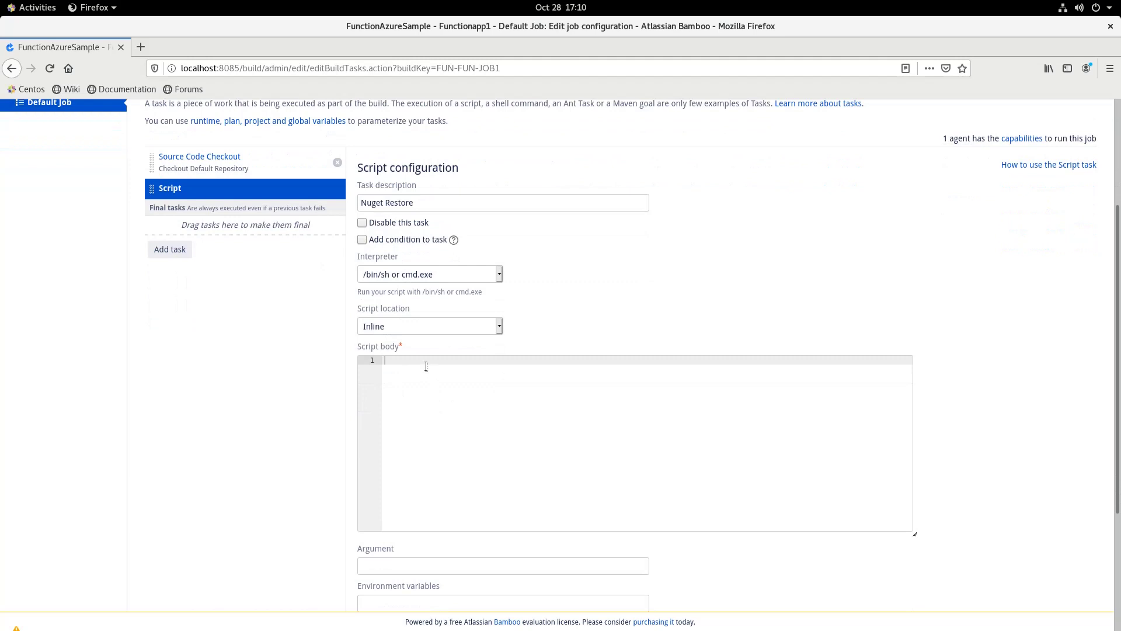
{"action": "right_click", "coordinate": [425, 367]}
{"action": "left_click", "coordinate": [410, 364]}
{"action": "type", "text": "nuget restore \"${bamboo.build.working.directory}/SampleFunctionapp.sln\""}
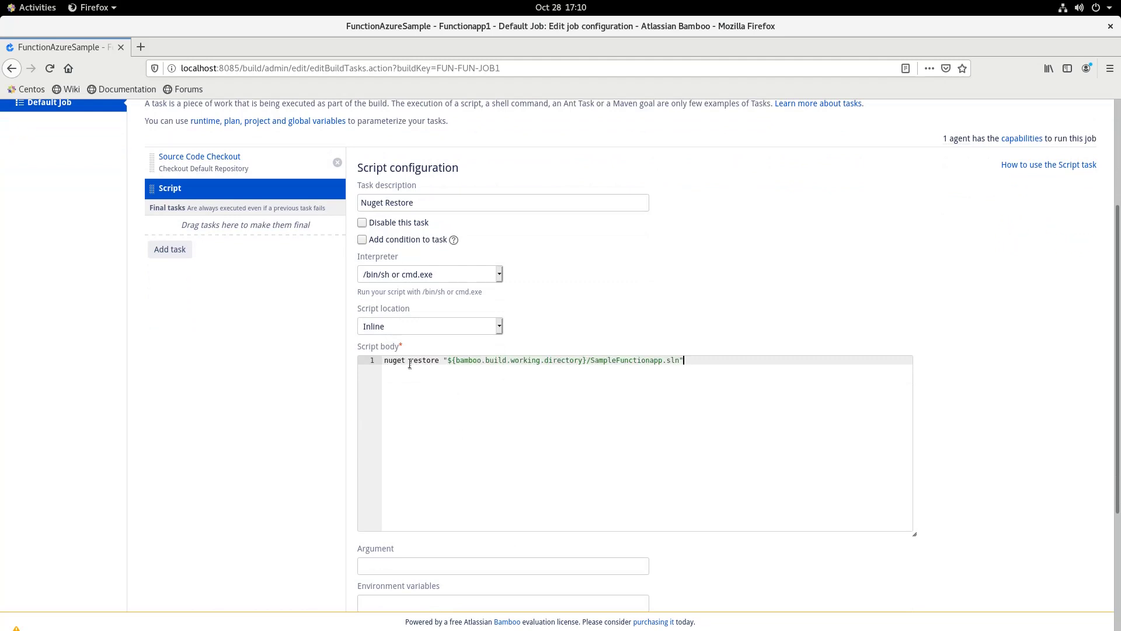
{"action": "key", "text": "Return"}
{"action": "key", "text": "BackSpace"}
{"action": "scroll", "coordinate": [923, 325], "scroll_direction": "down", "scroll_amount": 4}
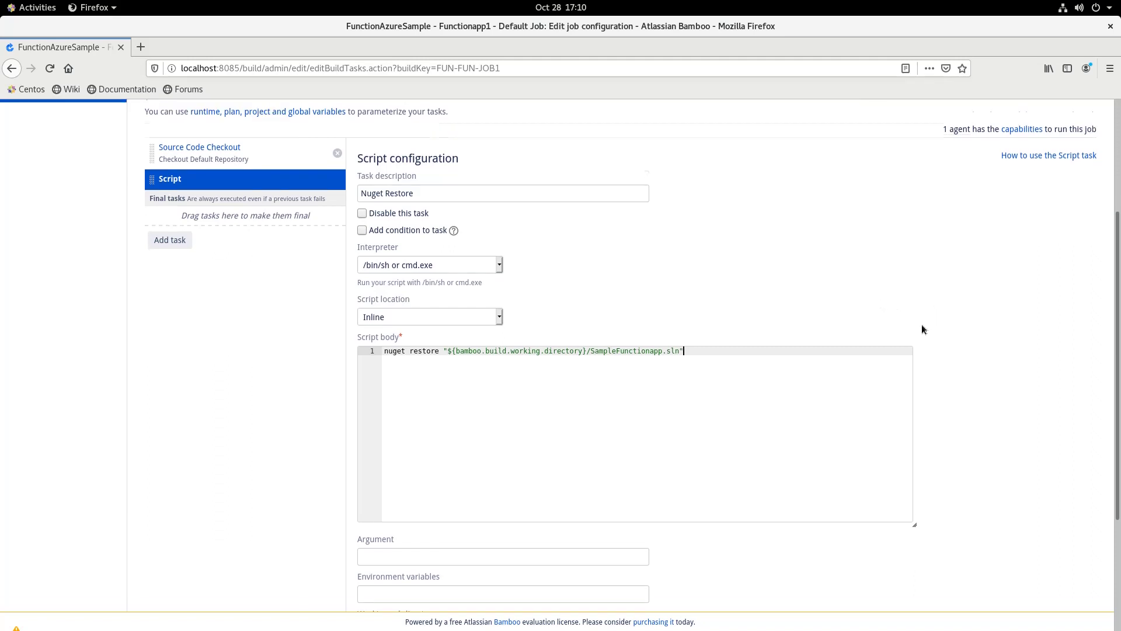
{"action": "left_click", "coordinate": [372, 530]}
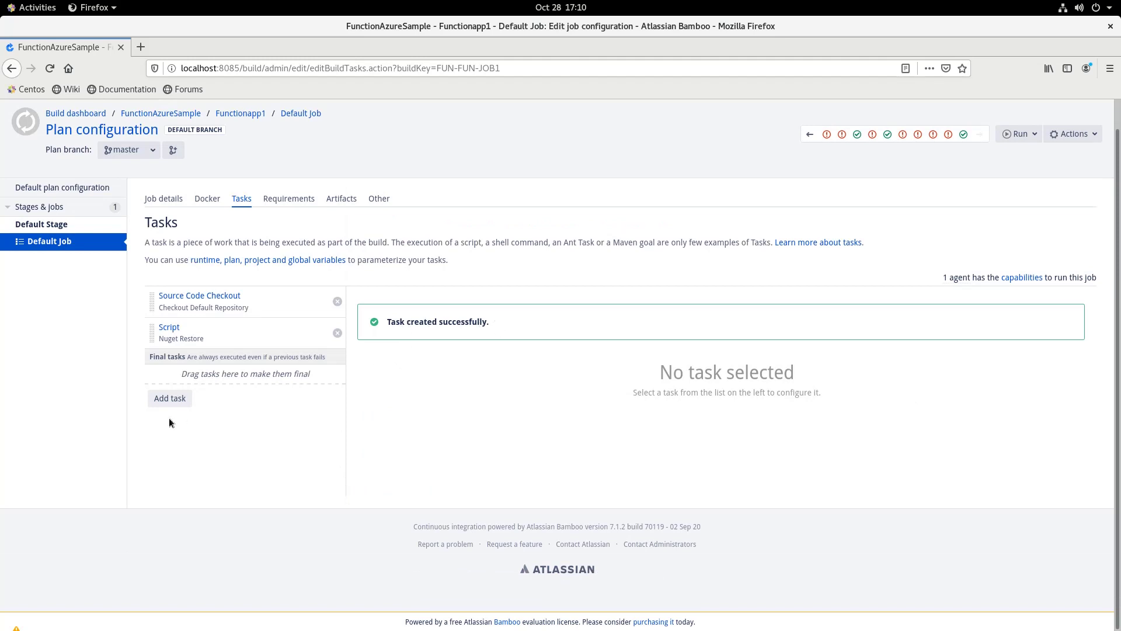
Add an MSBuild task described 'Run MSBuild for Mono'
{"action": "left_click", "coordinate": [169, 399]}
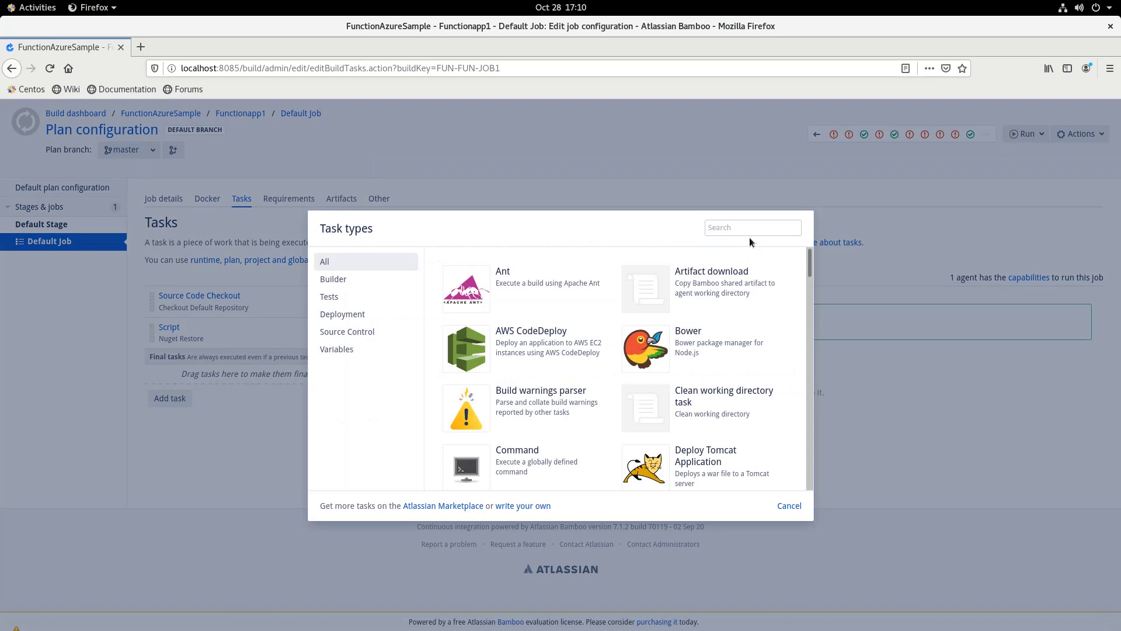
{"action": "type", "text": "msbuil"}
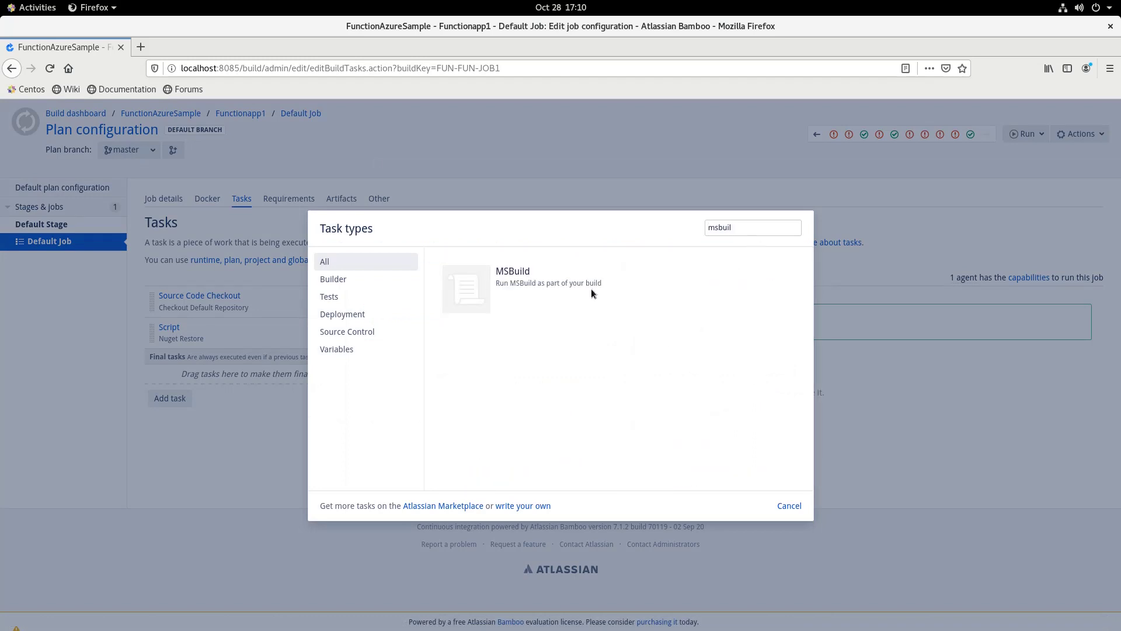
{"action": "left_click", "coordinate": [608, 306]}
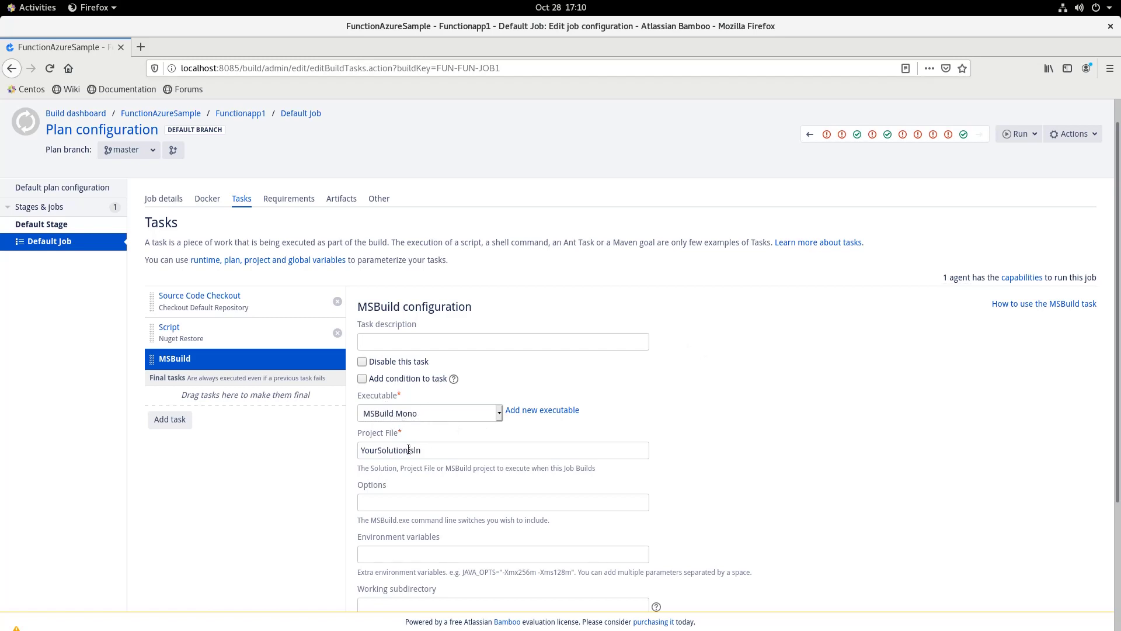
{"action": "left_click", "coordinate": [395, 343]}
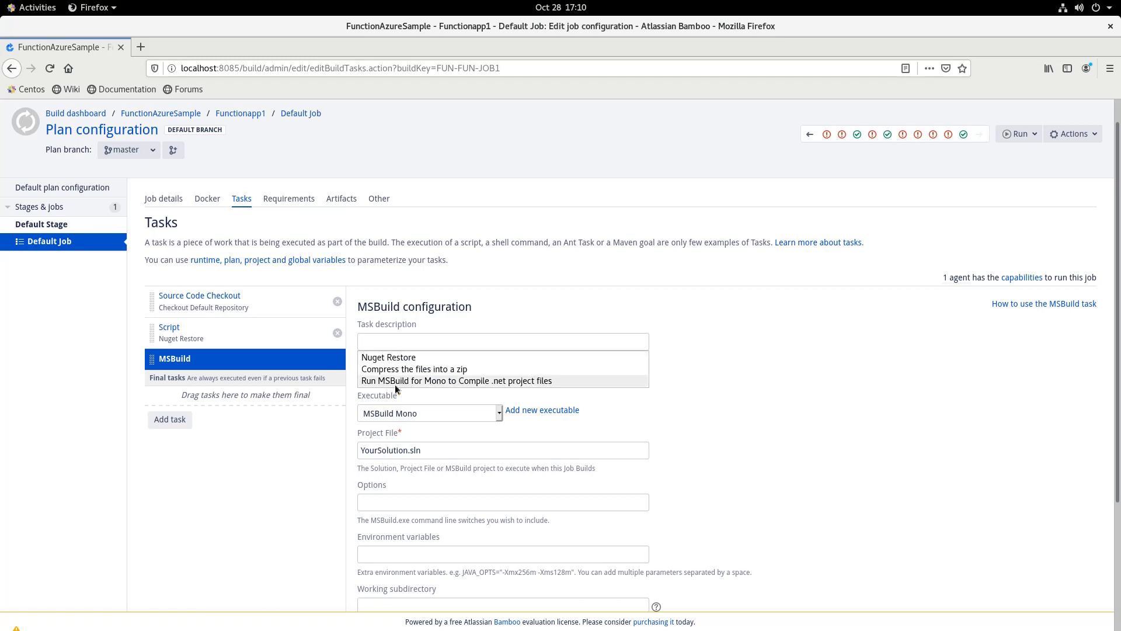
{"action": "left_click", "coordinate": [473, 380]}
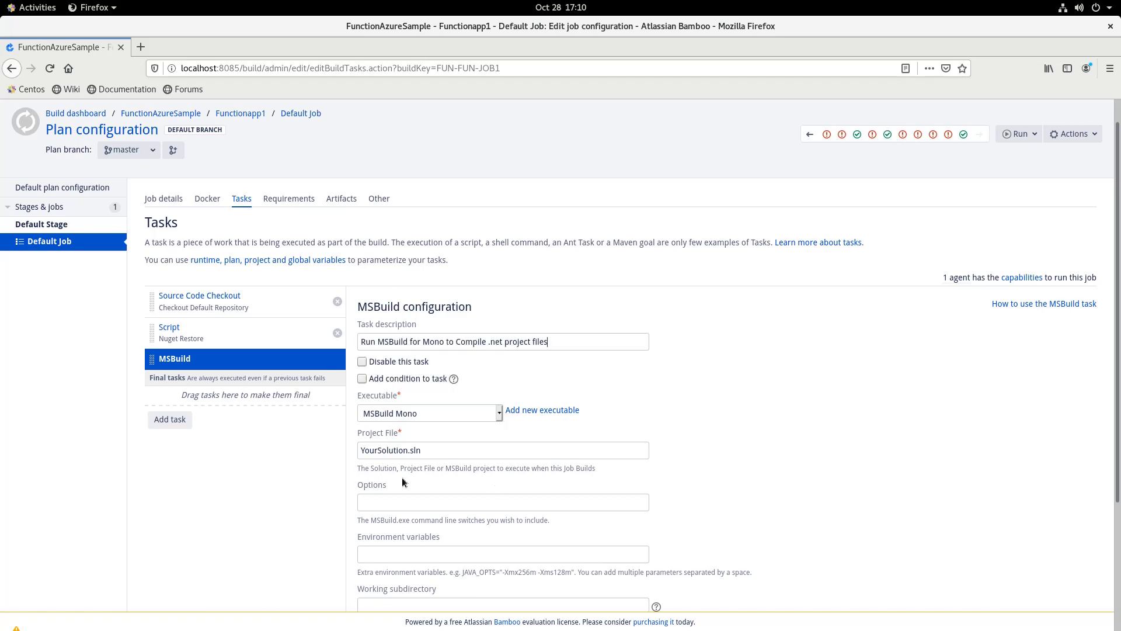
Set the solution to SampleAzureFunction.sln with the saved Release deploy options, and save
{"action": "left_click_drag", "start_coordinate": [409, 451], "coordinate": [351, 450]}
{"action": "type", "text": "Sample"}
{"action": "type", "text": "A"}
{"action": "type", "text": "zureFunct"}
{"action": "type", "text": "ions"}
{"action": "type", "text": "."}
{"action": "scroll", "coordinate": [373, 462], "scroll_direction": "down", "scroll_amount": 1}
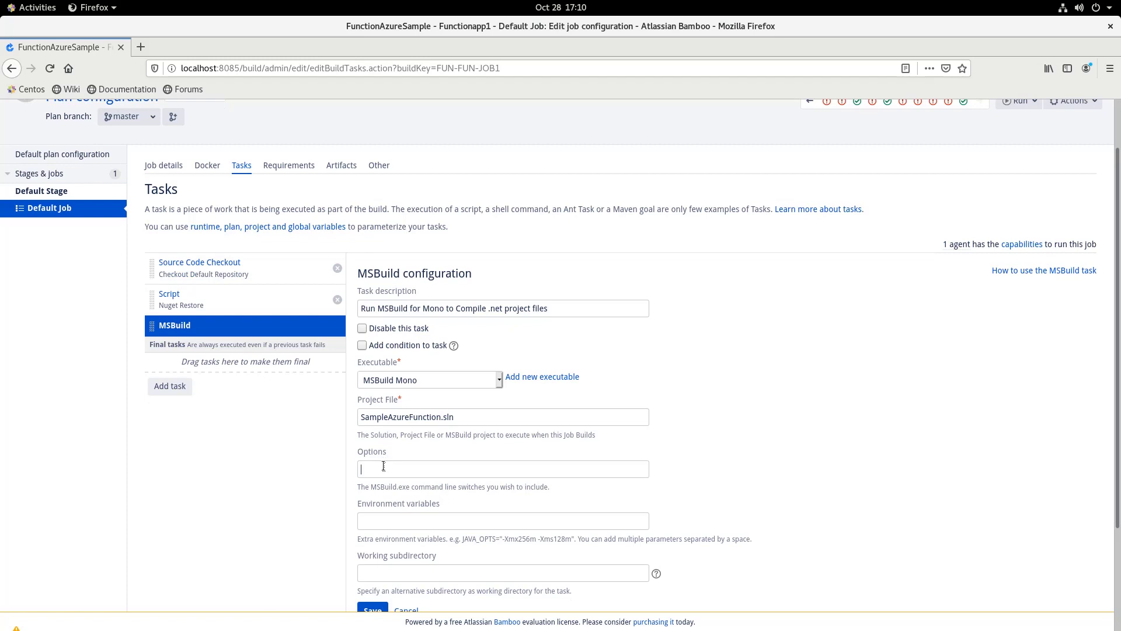
{"action": "left_click", "coordinate": [384, 466]}
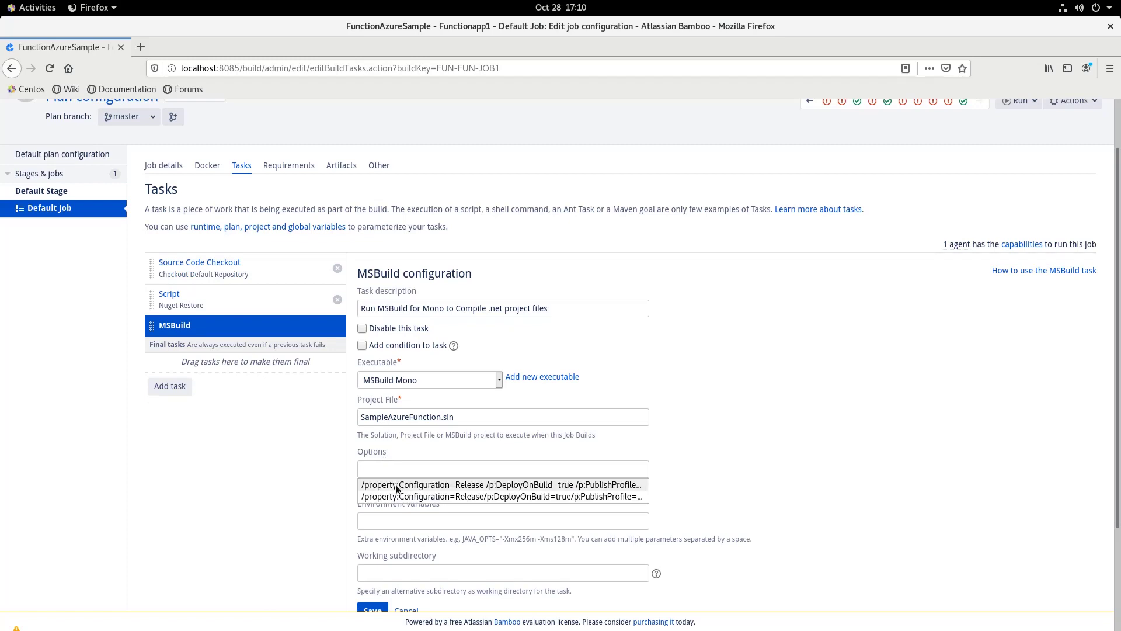
{"action": "left_click", "coordinate": [396, 486]}
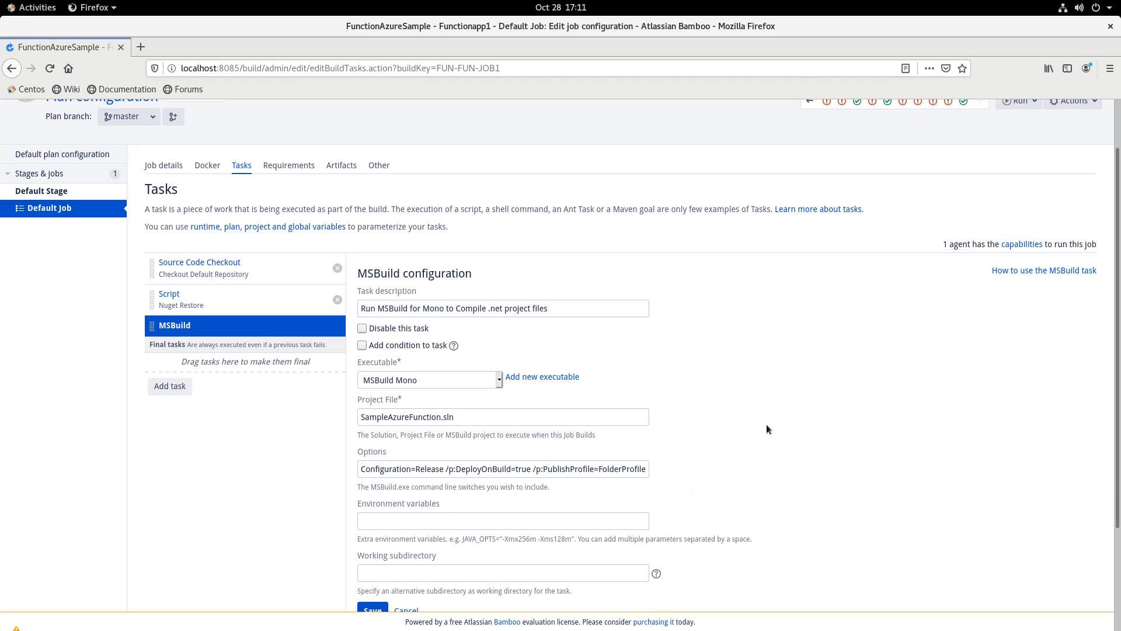
{"action": "scroll", "coordinate": [766, 425], "scroll_direction": "down", "scroll_amount": 3}
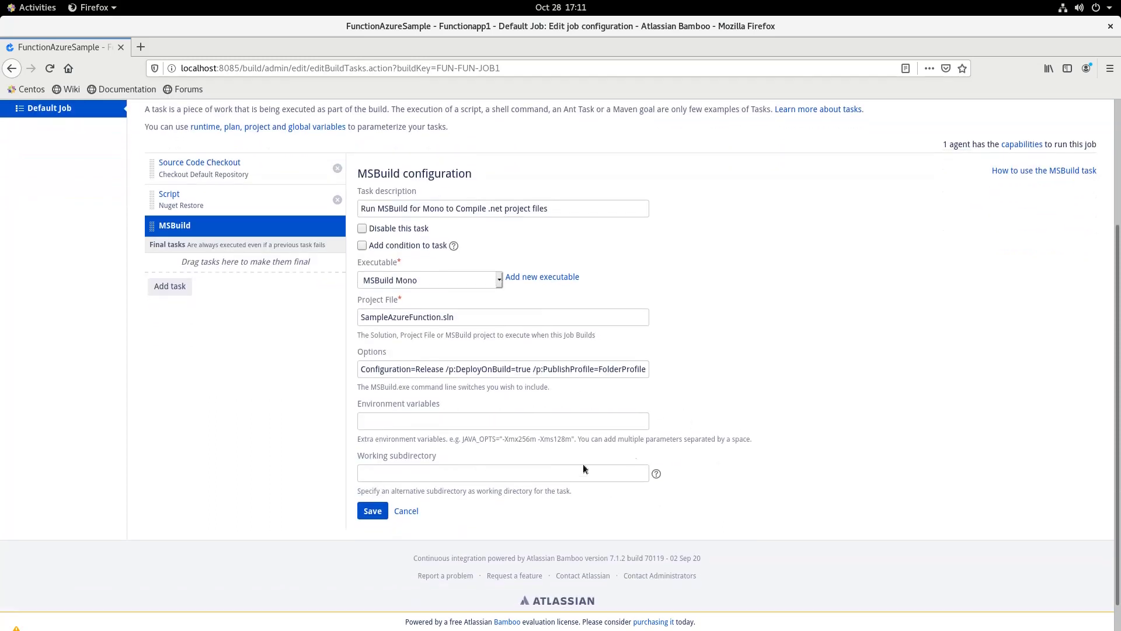
{"action": "left_click", "coordinate": [373, 511]}
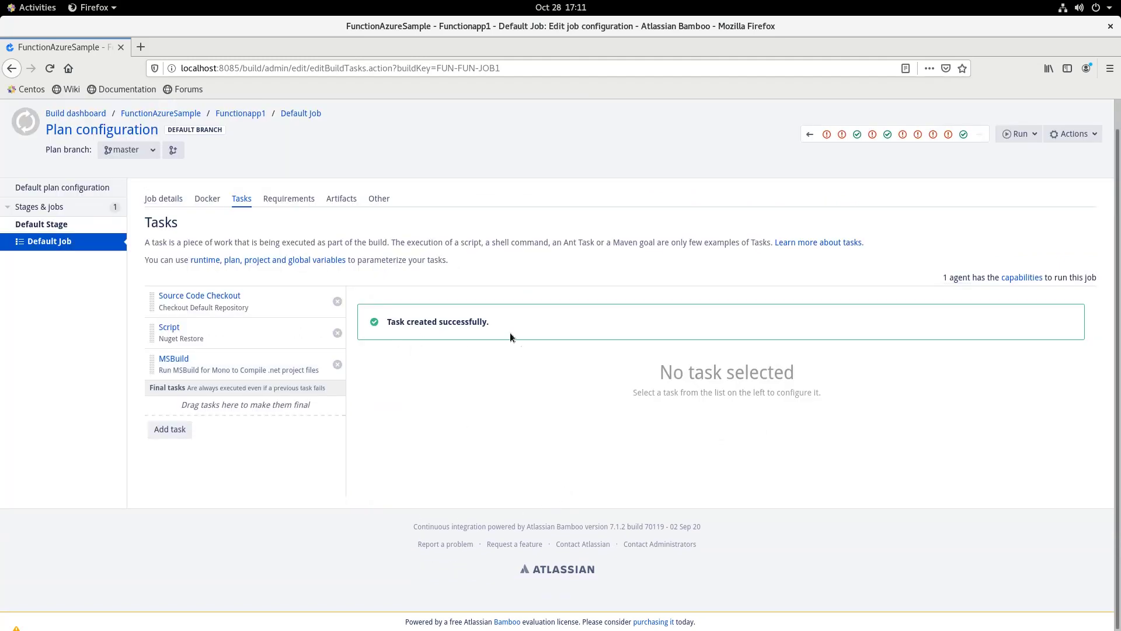
Add a Script task described 'Compress the files into a zip' with the /bin/sh or cmd.exe interpreter
{"action": "left_click", "coordinate": [178, 435]}
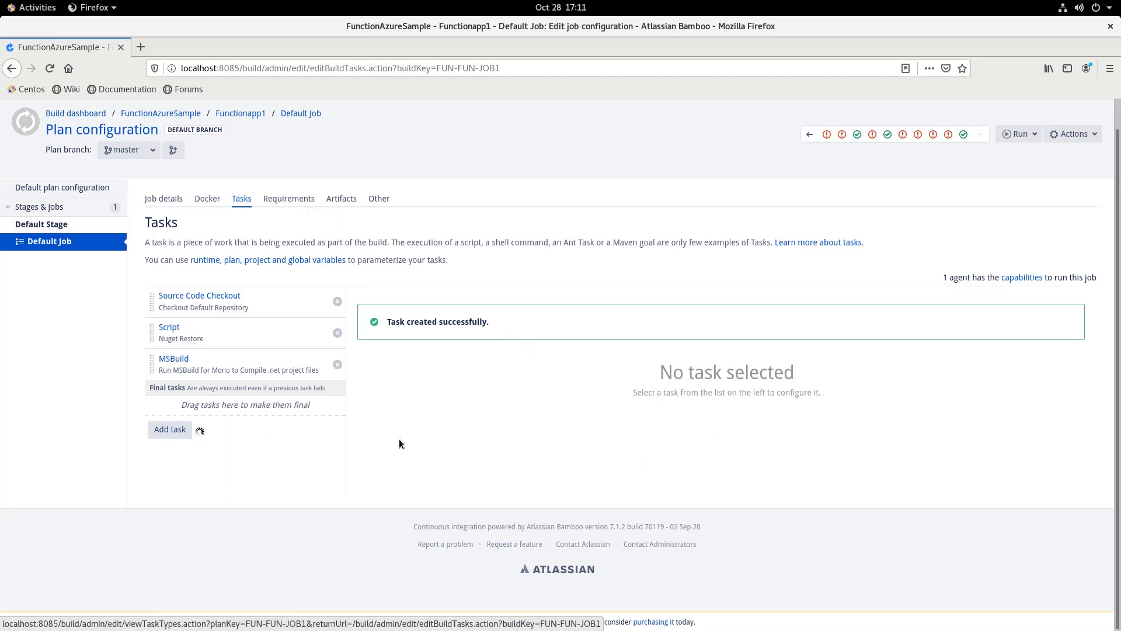
{"action": "type", "text": "script"}
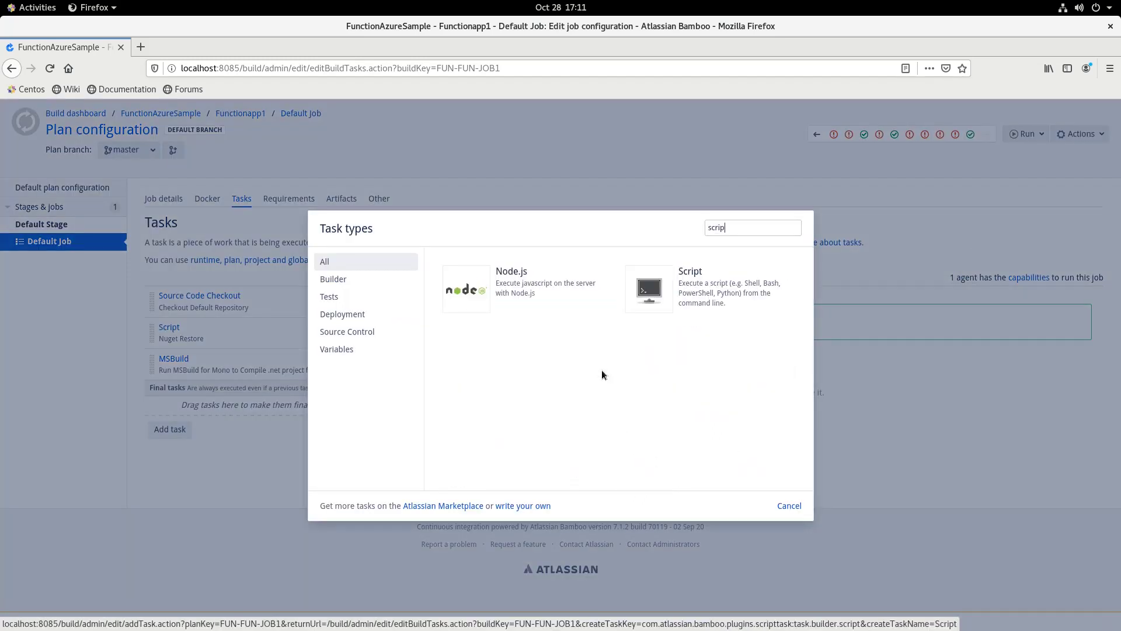
{"action": "left_click", "coordinate": [695, 304]}
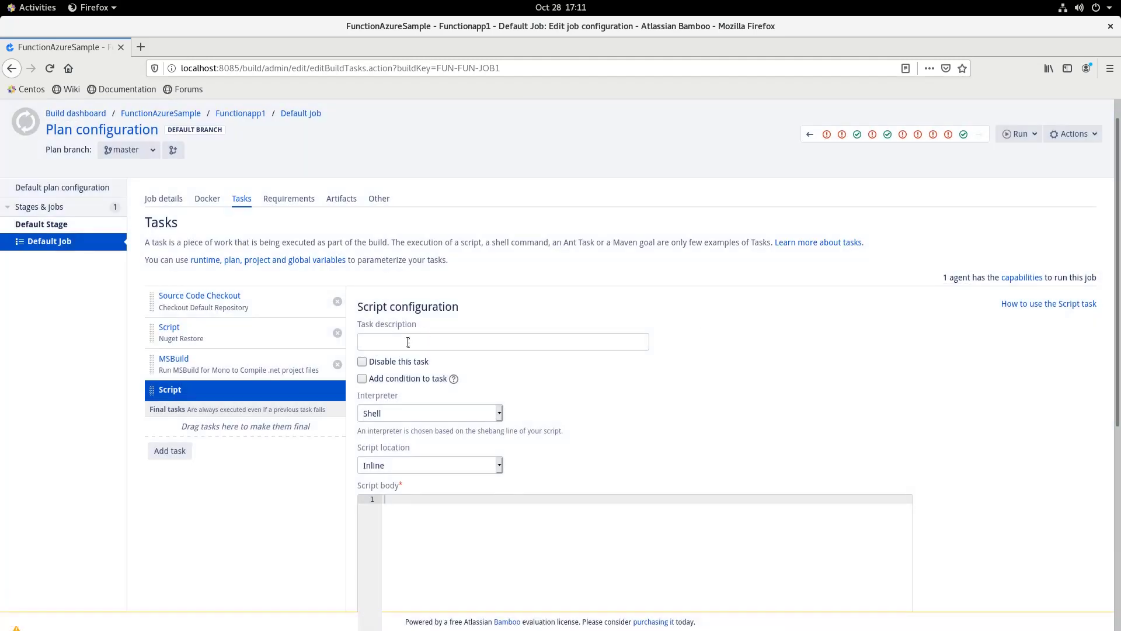
{"action": "left_click", "coordinate": [408, 343]}
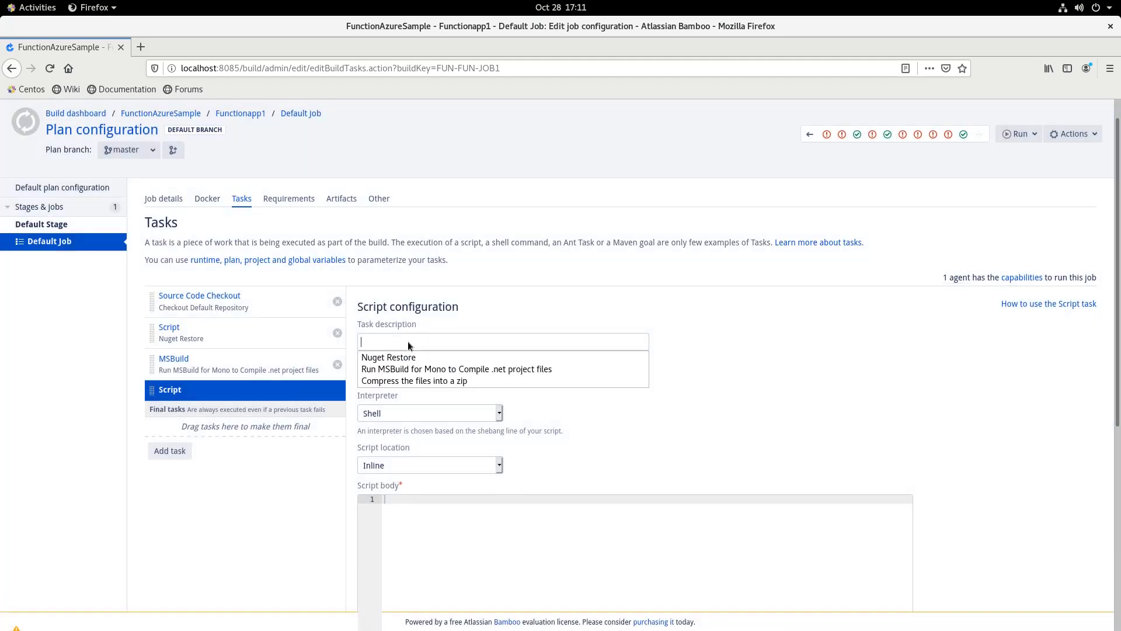
{"action": "left_click", "coordinate": [429, 380]}
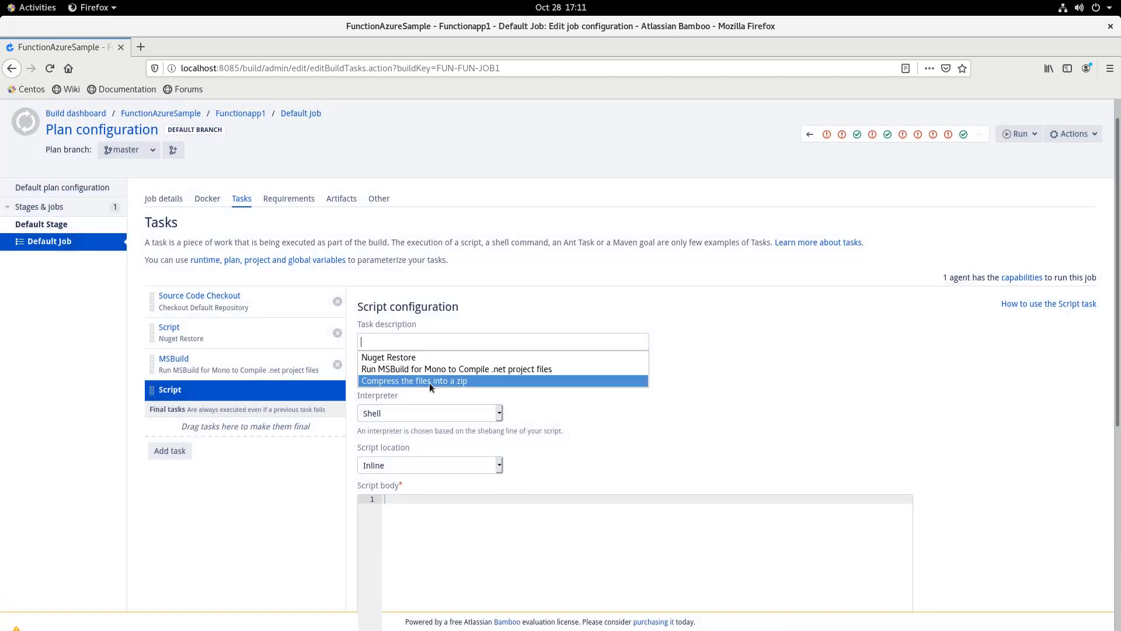
{"action": "left_click", "coordinate": [463, 413]}
{"action": "left_click", "coordinate": [425, 465]}
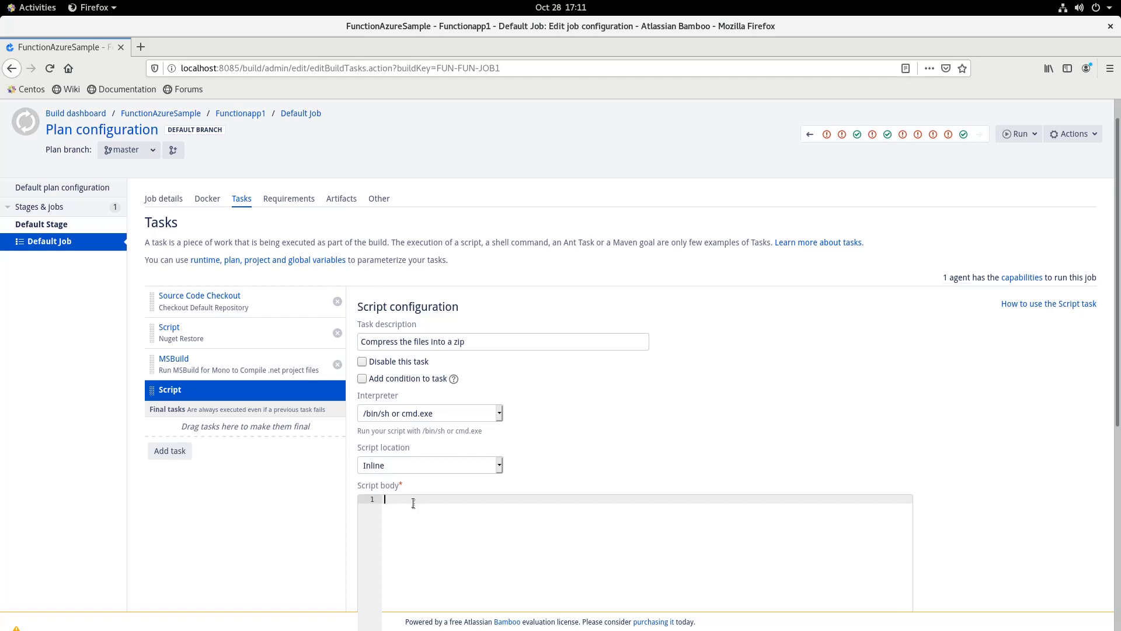
Enter 'zip -r function.zip' and 'mv function.zip /home/MyBamboo/Documents/artifacts', then save
{"action": "type", "text": "zip -r function.zip ."}
{"action": "key", "text": "Return"}
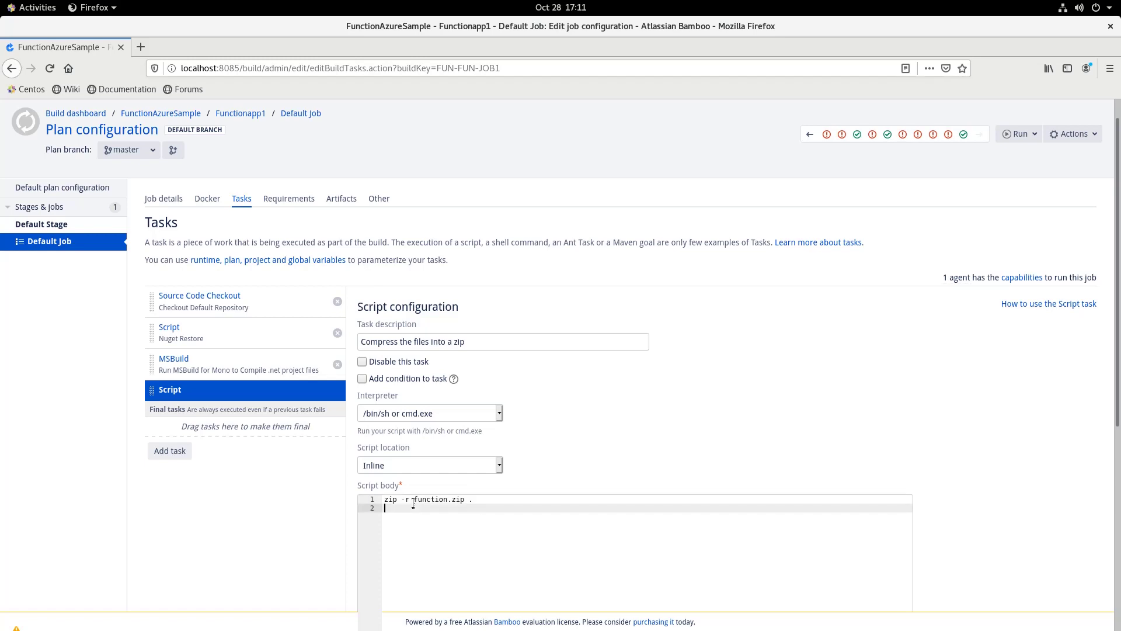
{"action": "type", "text": "mv function.zip /home/MyBamboo/Documents/artif"}
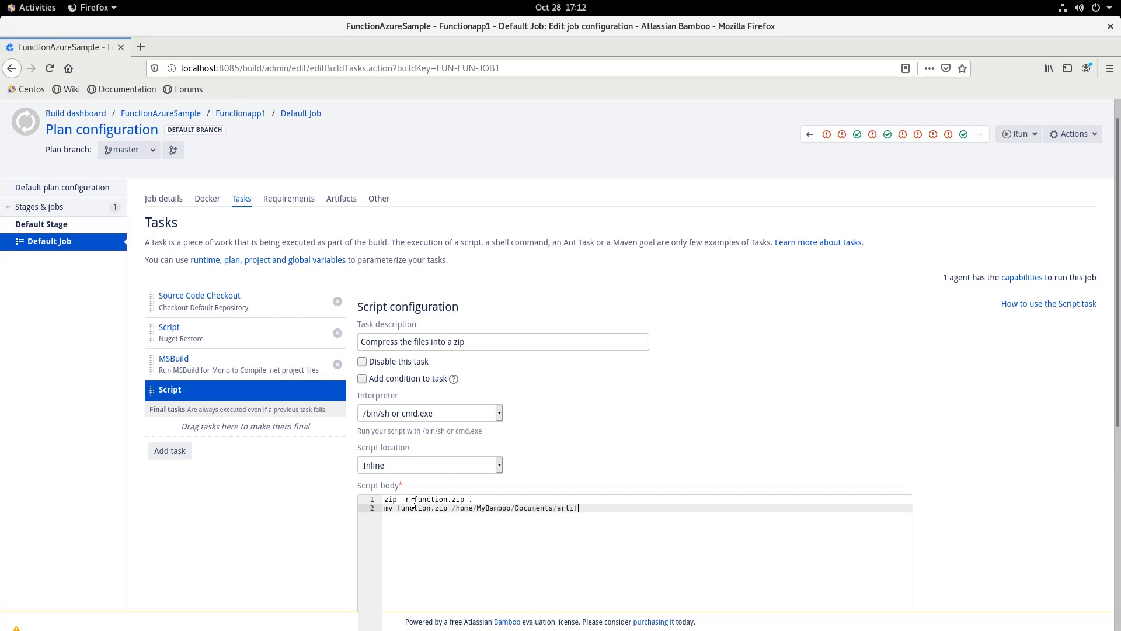
{"action": "type", "text": "acts"}
{"action": "scroll", "coordinate": [588, 501], "scroll_direction": "down", "scroll_amount": 2}
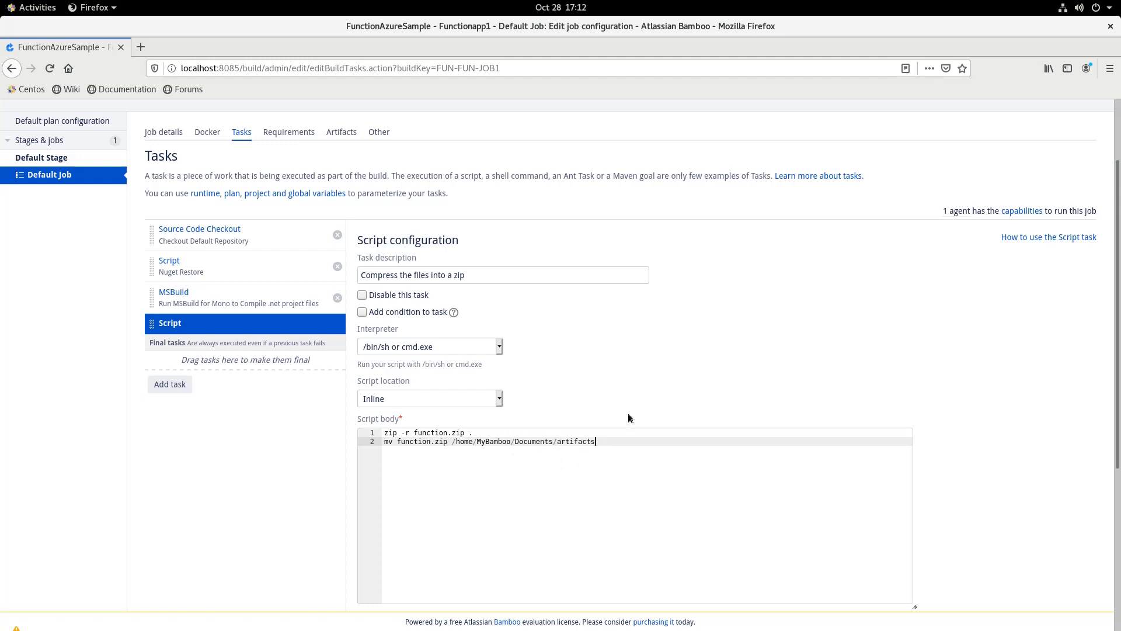
{"action": "scroll", "coordinate": [628, 414], "scroll_direction": "down", "scroll_amount": 3}
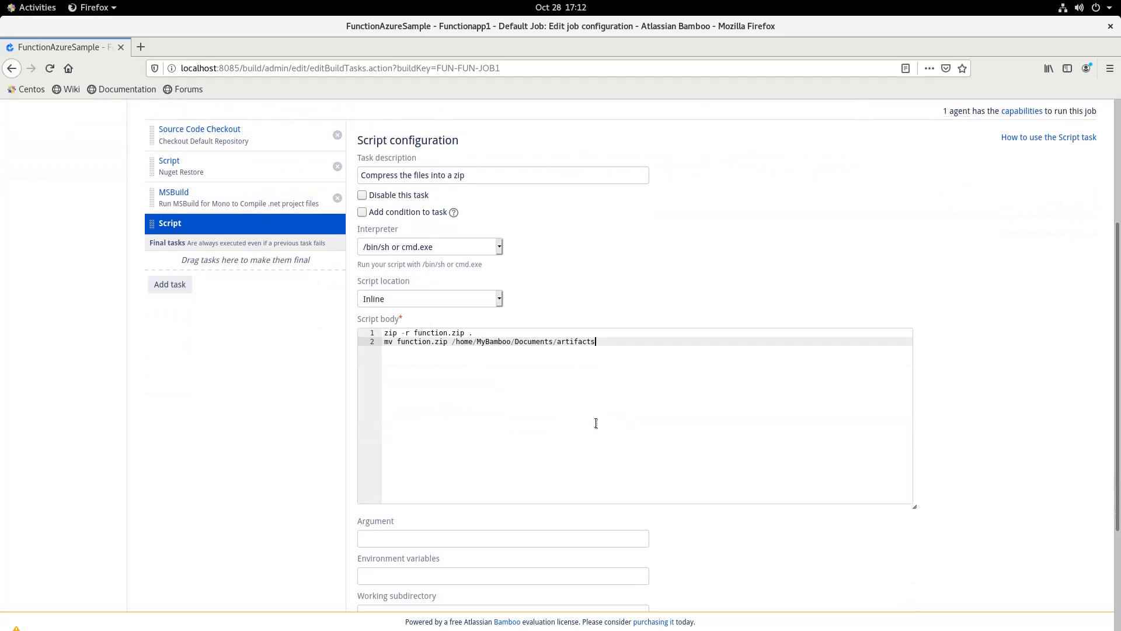
{"action": "scroll", "coordinate": [596, 422], "scroll_direction": "down", "scroll_amount": 3}
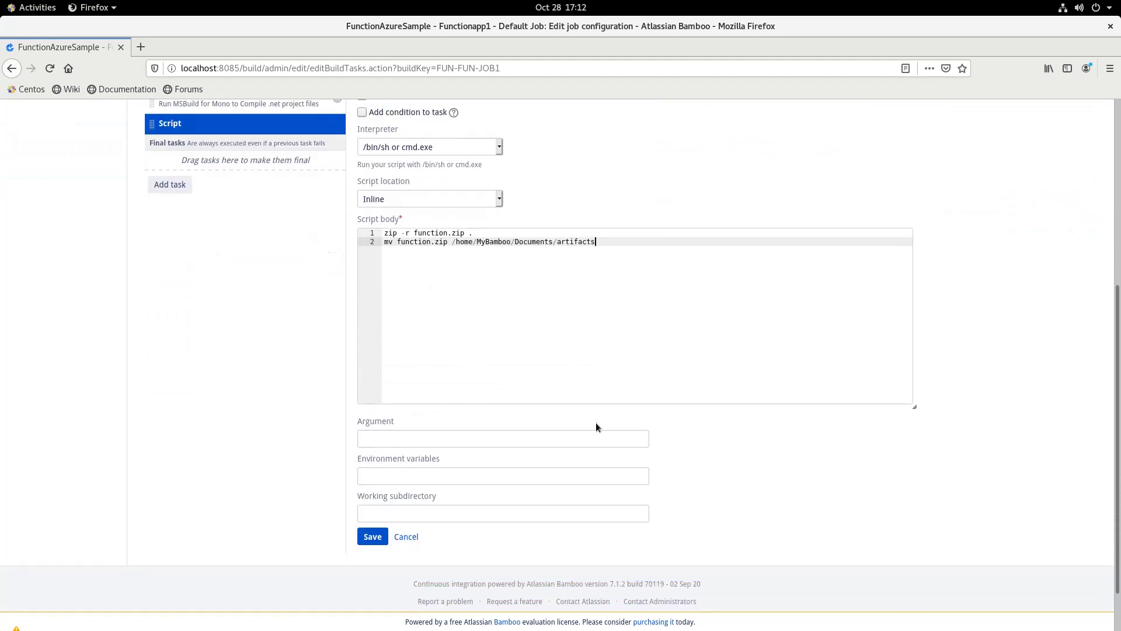
{"action": "left_click", "coordinate": [371, 536]}
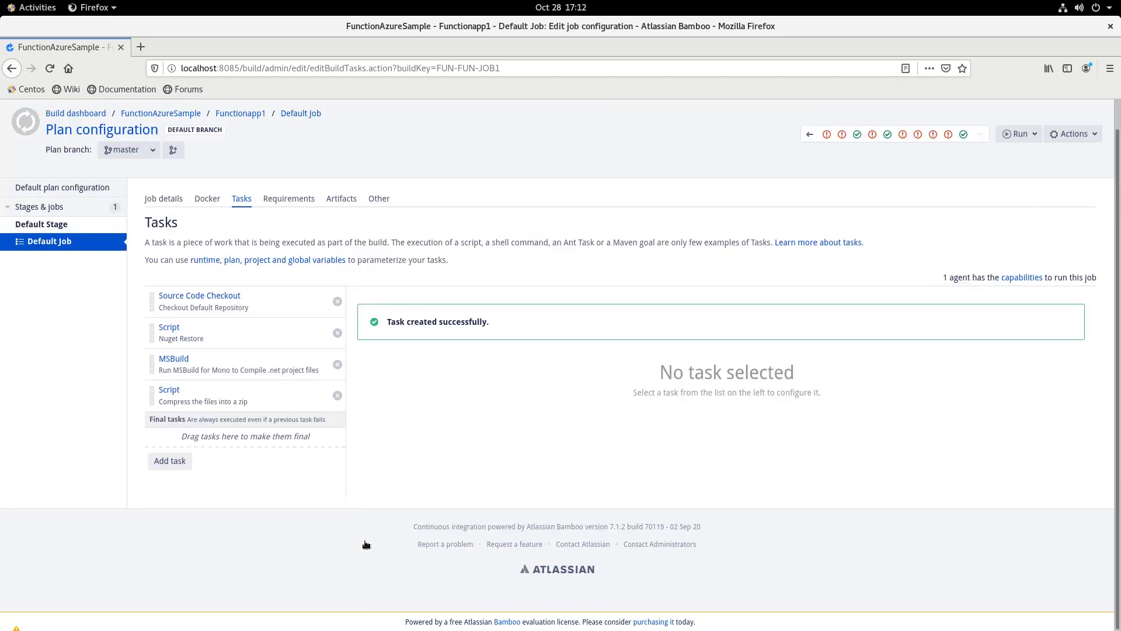
Choose Run plan from the Run menu to start a new Functionapp1 build
{"action": "scroll", "coordinate": [374, 522], "scroll_direction": "up", "scroll_amount": 1}
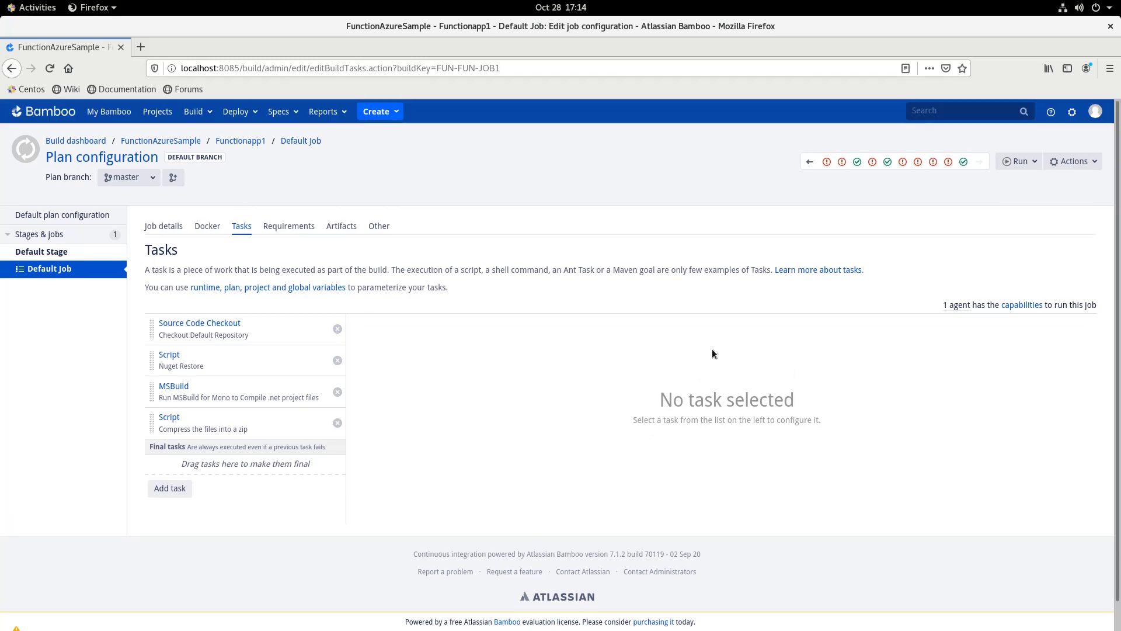
{"action": "left_click", "coordinate": [1020, 161]}
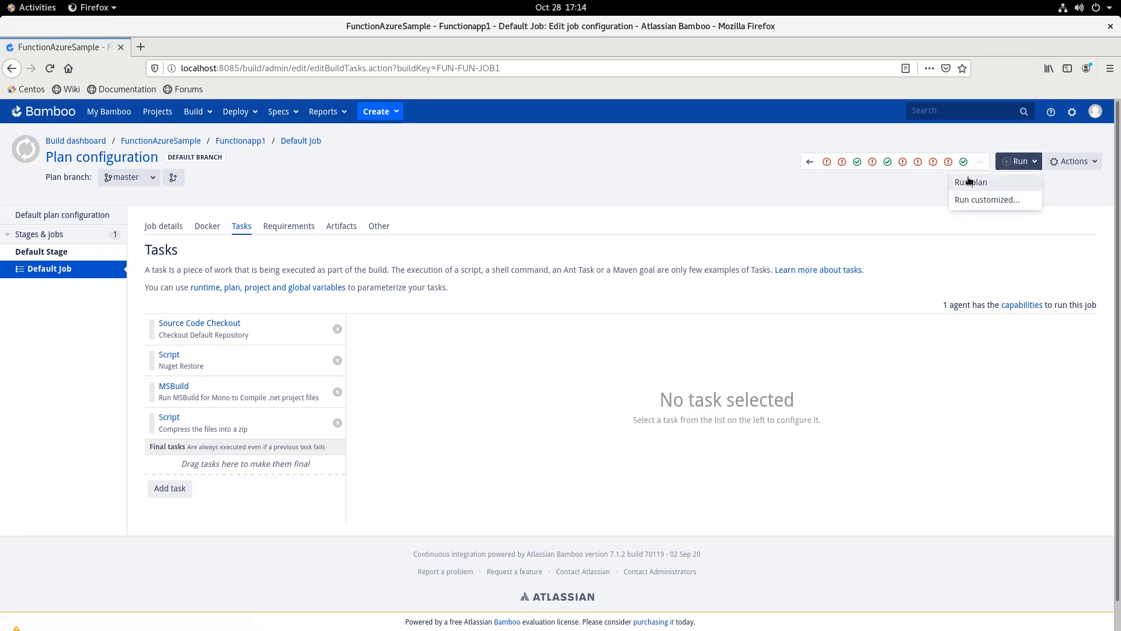
{"action": "left_click", "coordinate": [970, 182]}
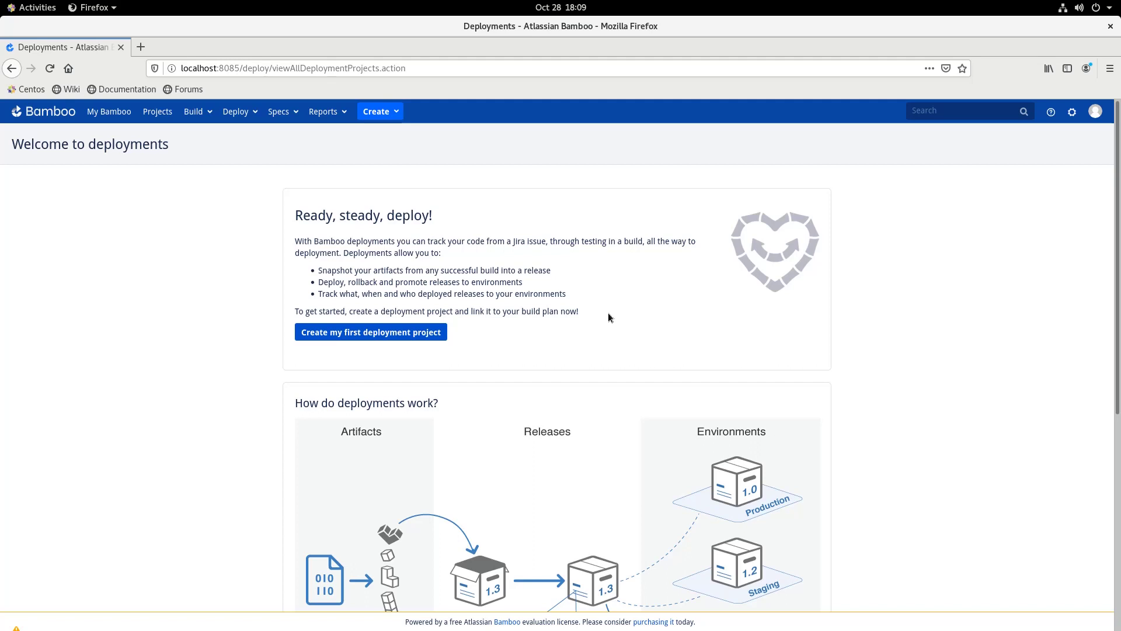
Create the 'Minor Cloud Deployment' deployment project linked to the FunctionAzureSample › Functionapp1 plan
{"action": "left_click", "coordinate": [243, 112]}
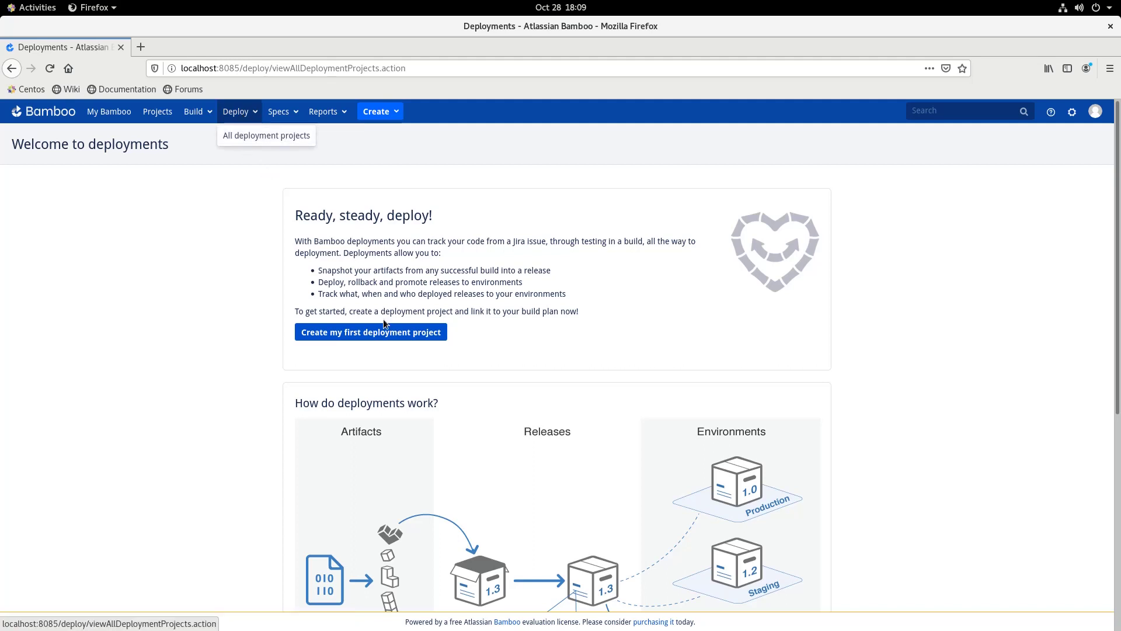
{"action": "left_click", "coordinate": [378, 333]}
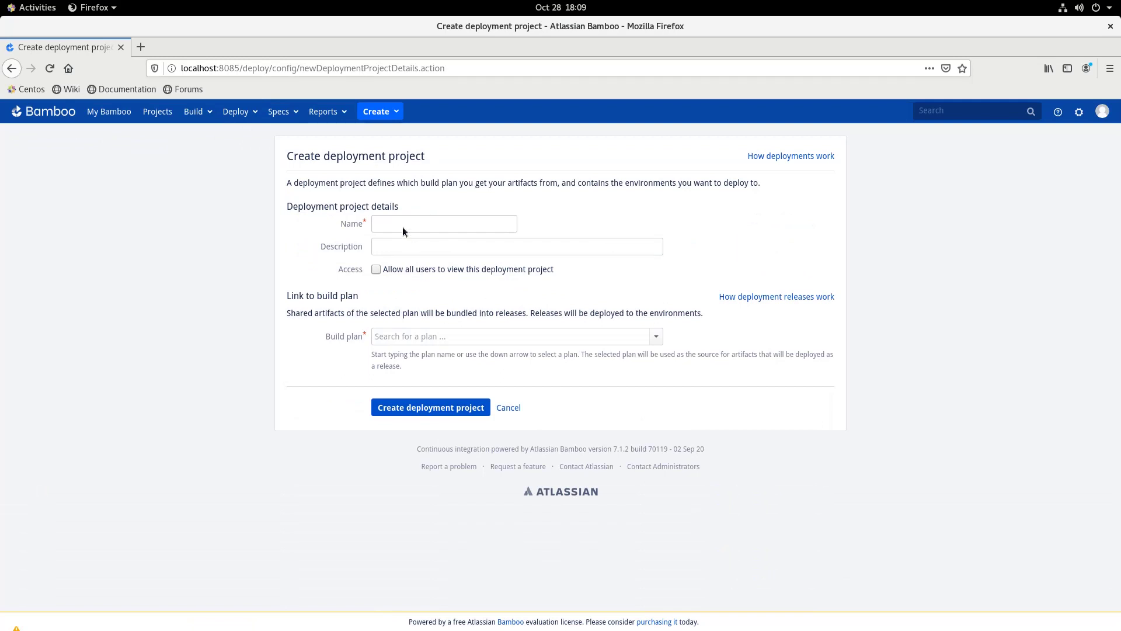
{"action": "left_click", "coordinate": [403, 227]}
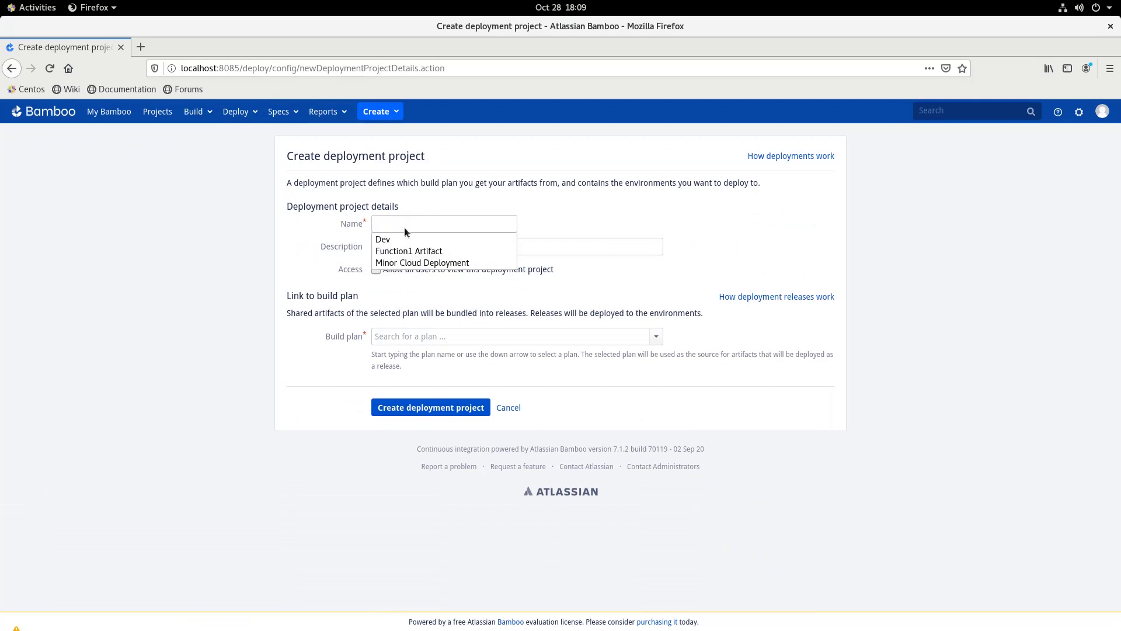
{"action": "left_click", "coordinate": [417, 263]}
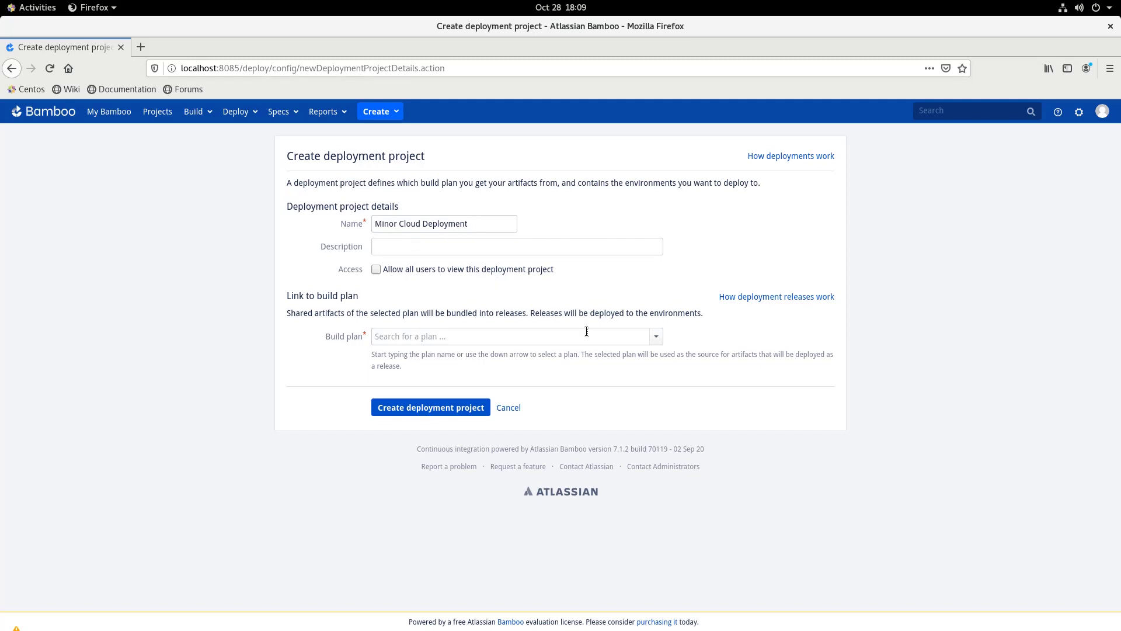
{"action": "left_click", "coordinate": [656, 336]}
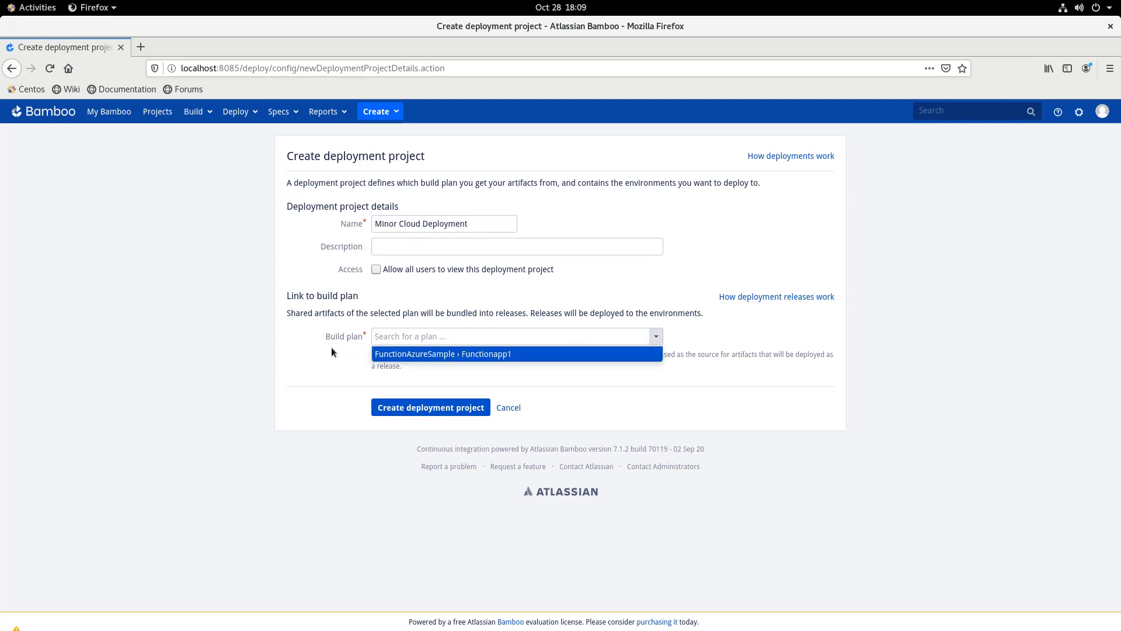
{"action": "left_click", "coordinate": [400, 354]}
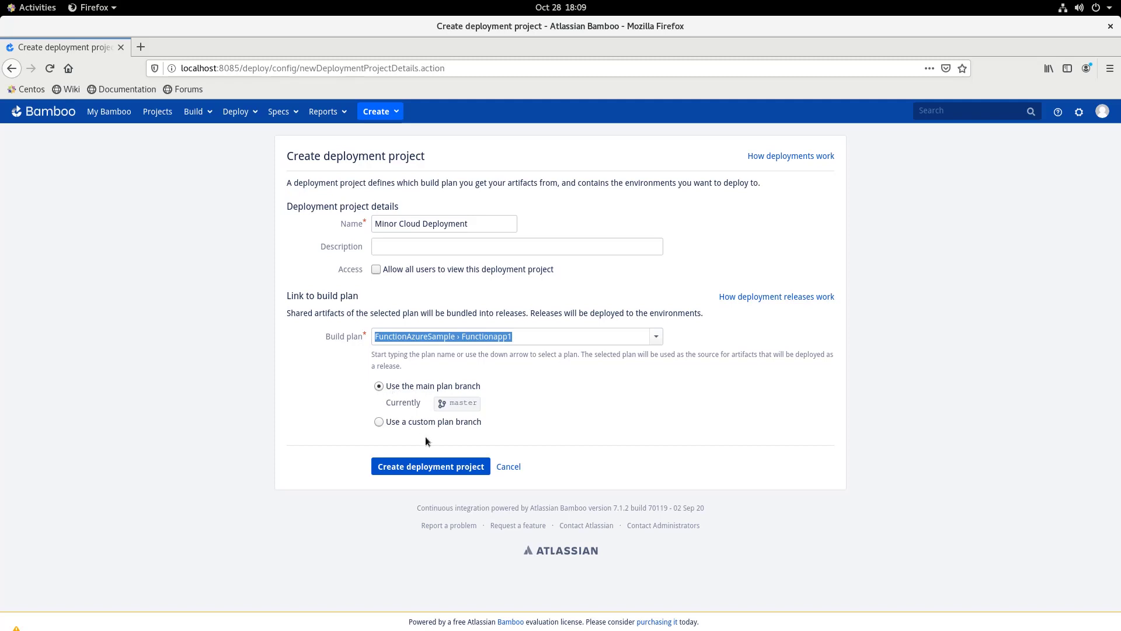
{"action": "left_click", "coordinate": [428, 466]}
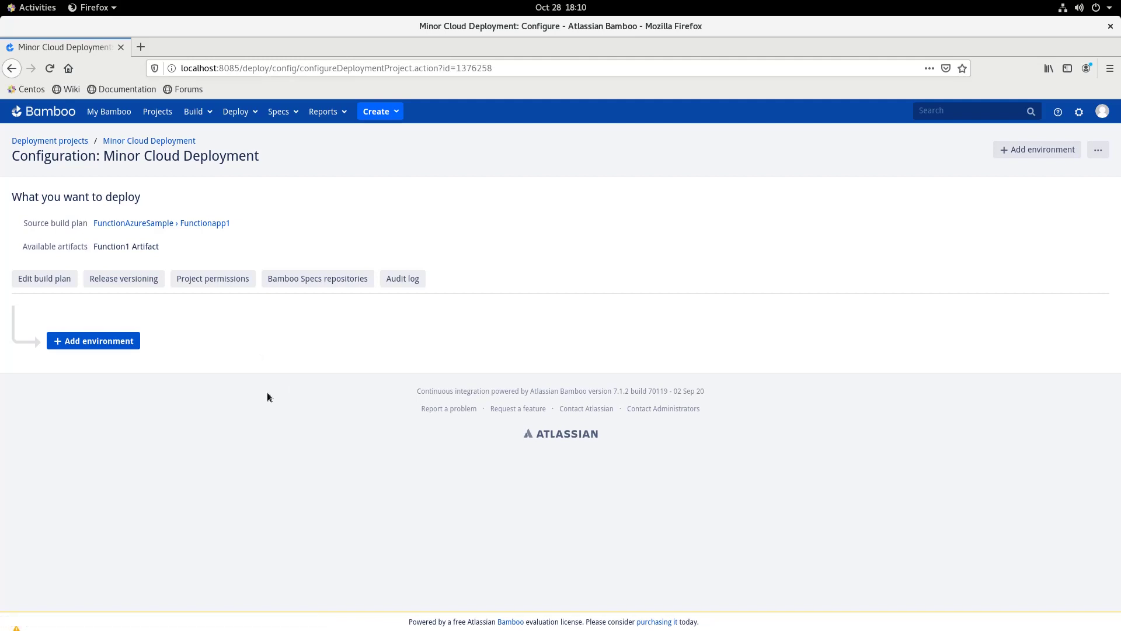
Add a 'Dev' environment to Minor Cloud Deployment and open its task setup
{"action": "left_click", "coordinate": [115, 345]}
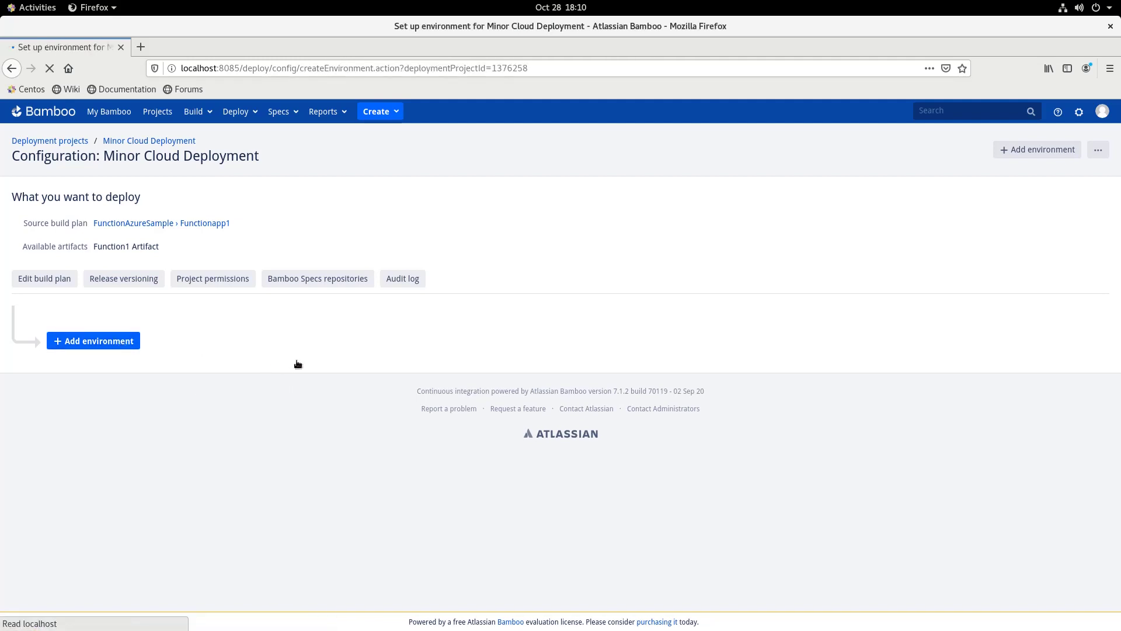
{"action": "left_click", "coordinate": [449, 219]}
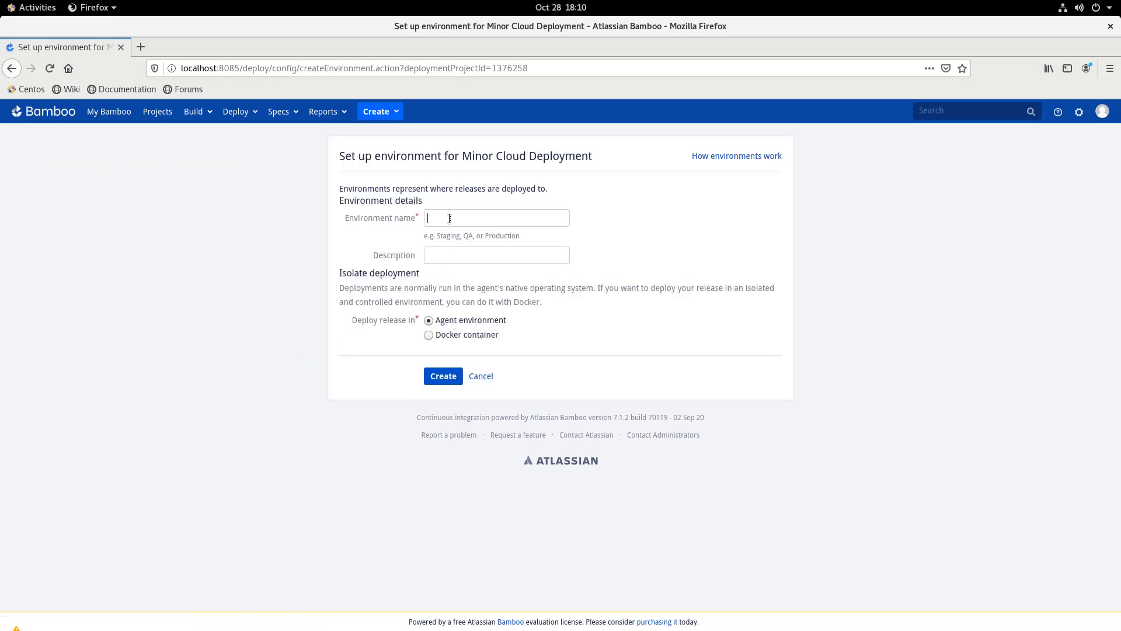
{"action": "left_click", "coordinate": [450, 219]}
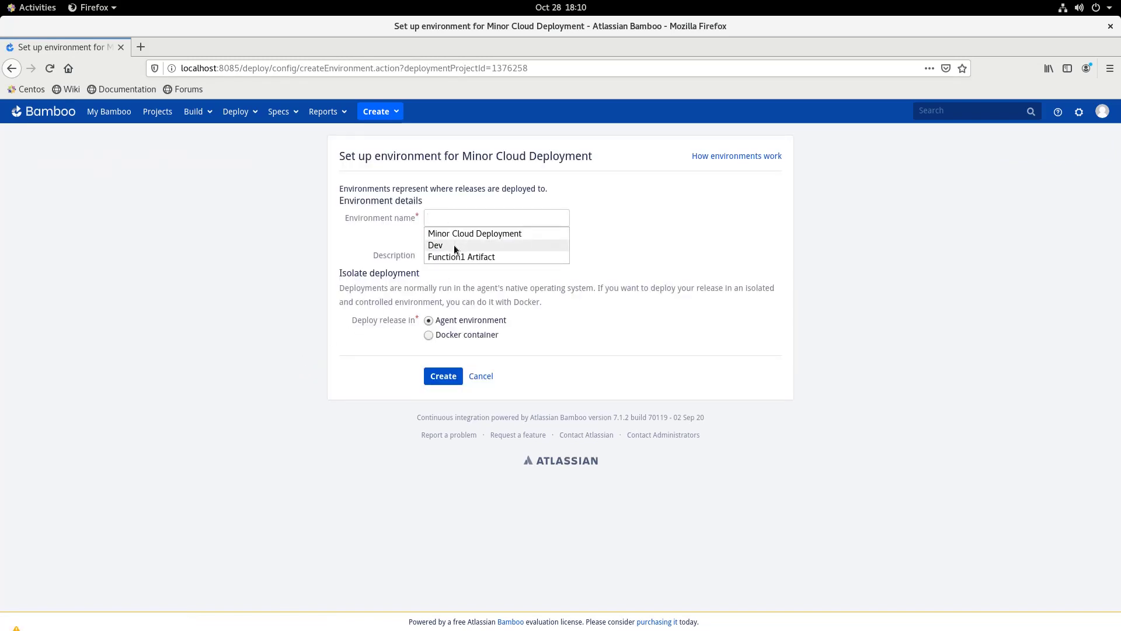
{"action": "left_click", "coordinate": [454, 244]}
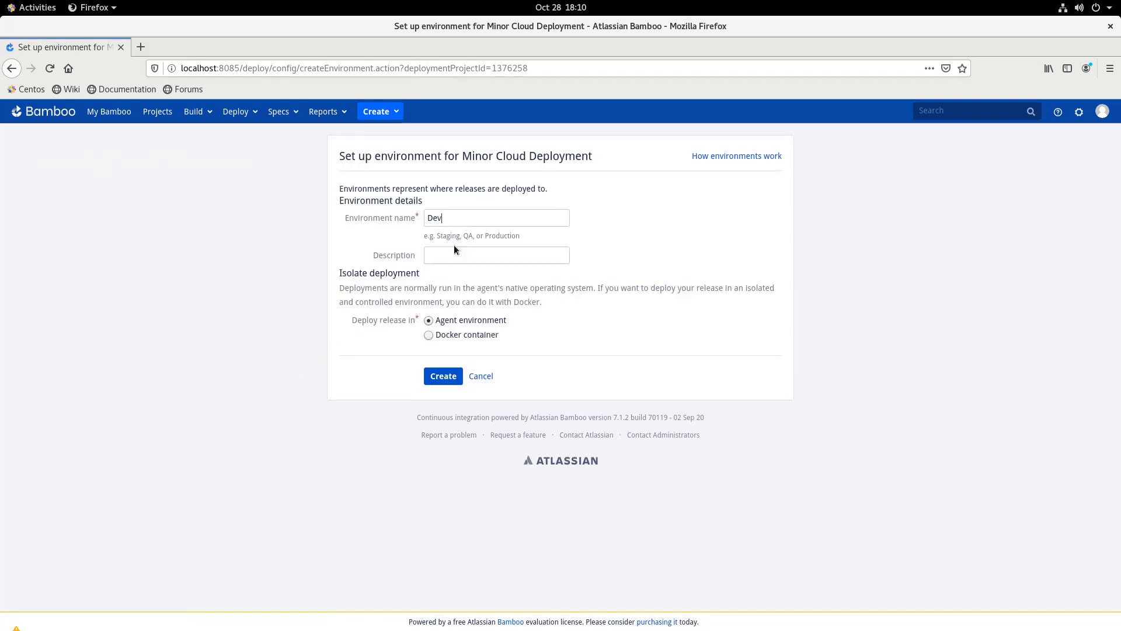
{"action": "left_click", "coordinate": [439, 382]}
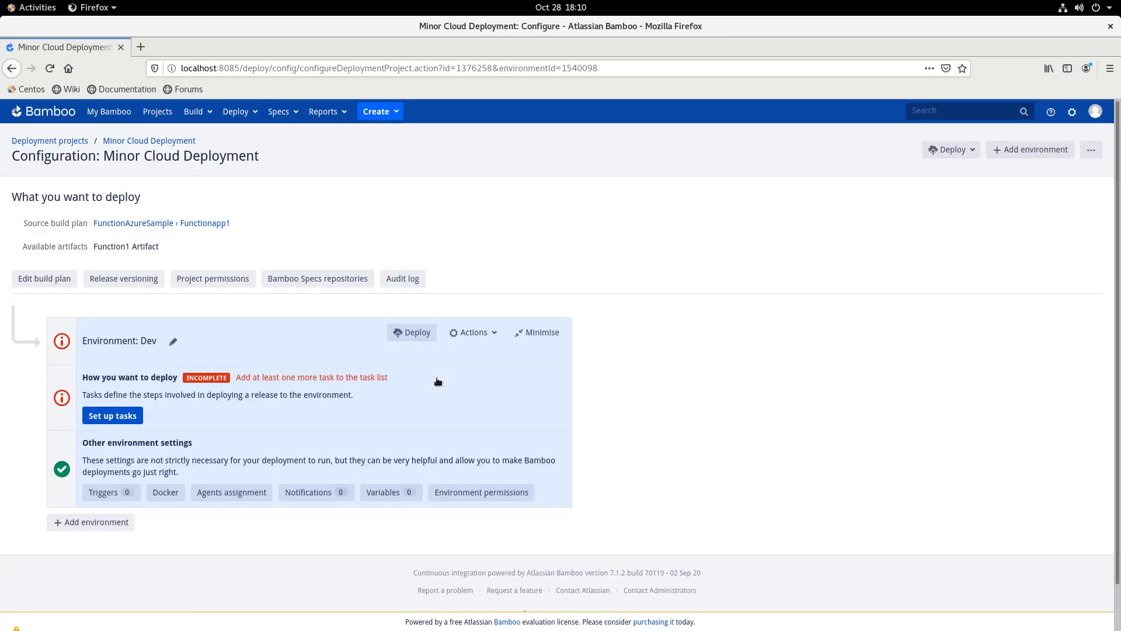
{"action": "scroll", "coordinate": [499, 404], "scroll_direction": "down", "scroll_amount": 2}
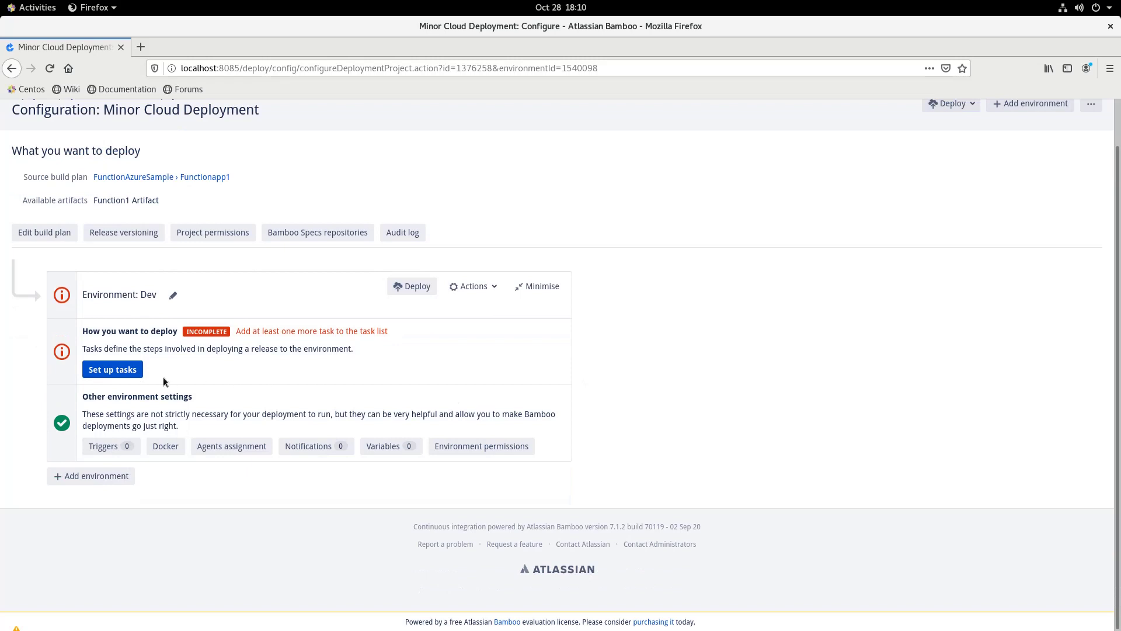
{"action": "left_click", "coordinate": [129, 375]}
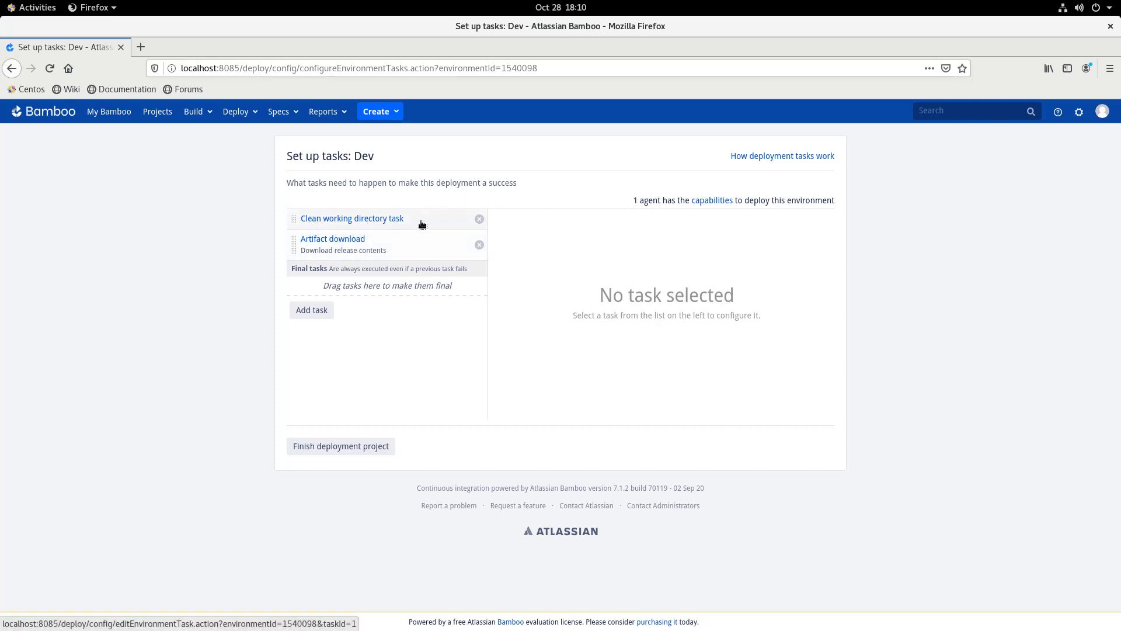
Set the Artifact download task to download Function1 Artifact and save it
{"action": "left_click", "coordinate": [380, 250]}
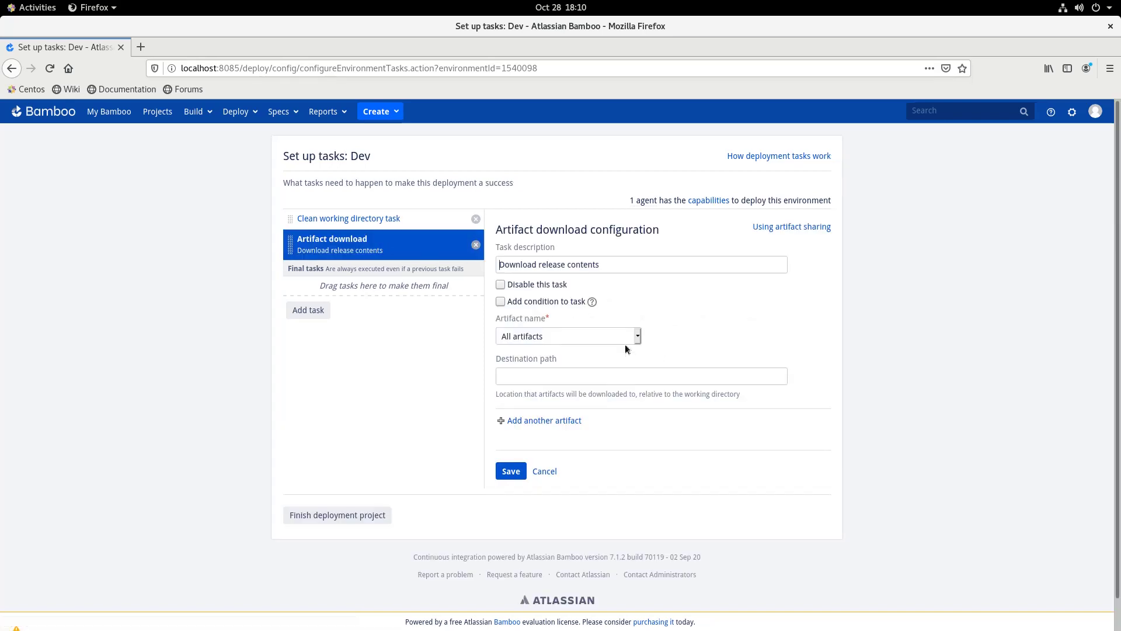
{"action": "left_click", "coordinate": [633, 337]}
{"action": "left_click", "coordinate": [586, 388]}
{"action": "left_click", "coordinate": [510, 471]}
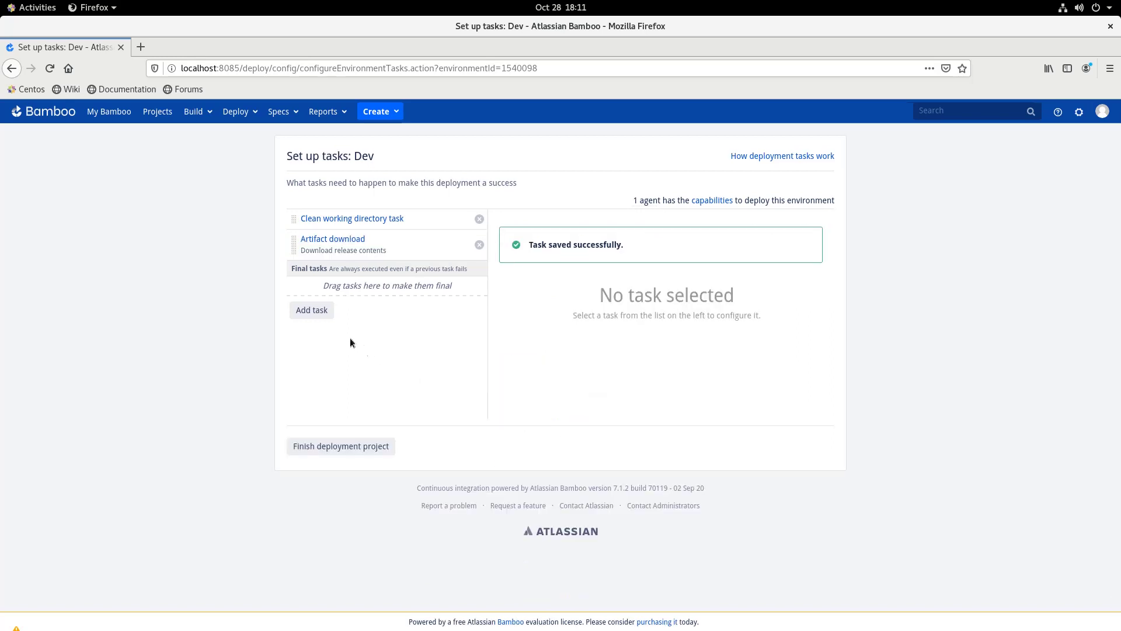
Add a Script task with the /bin/sh or cmd.exe interpreter and a deploy-to-Azure description
{"action": "left_click", "coordinate": [313, 311]}
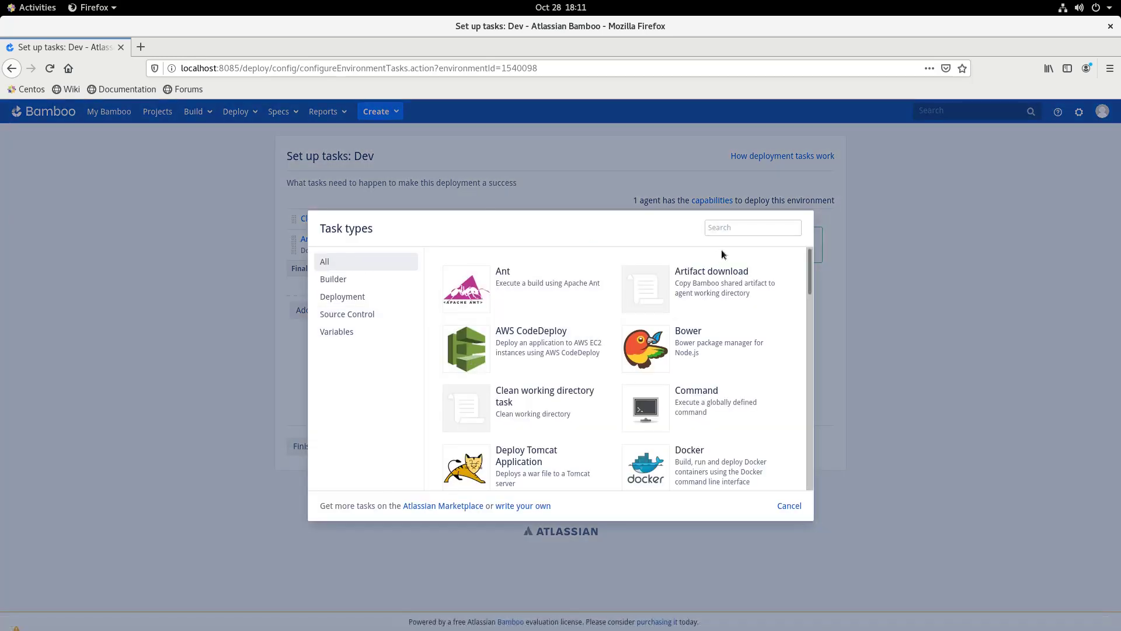
{"action": "type", "text": "script"}
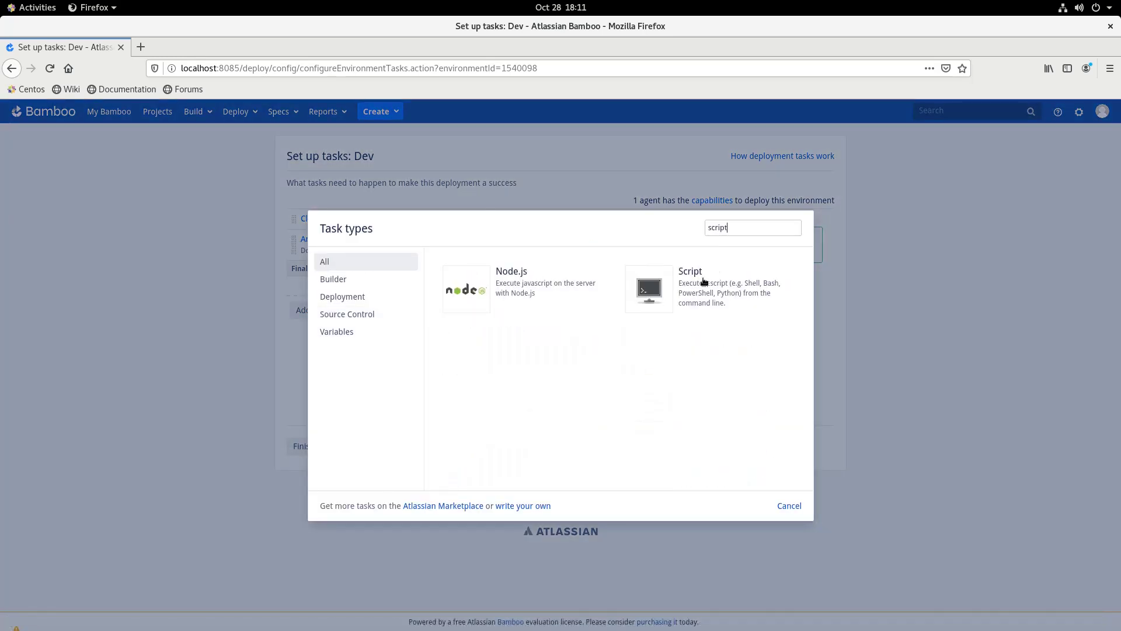
{"action": "left_click", "coordinate": [694, 286]}
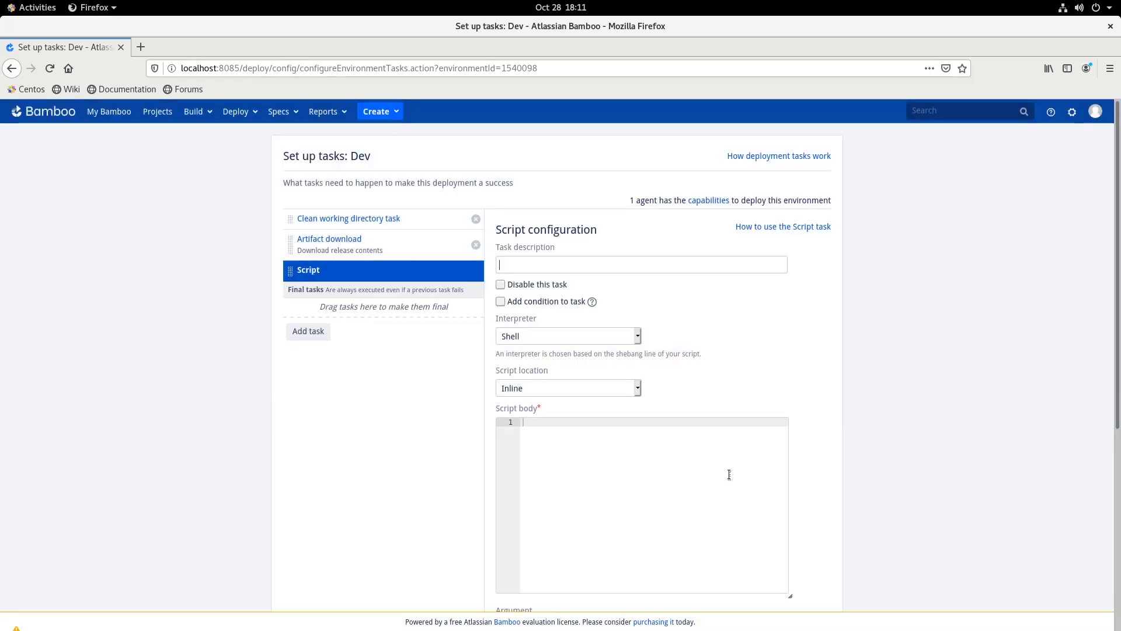
{"action": "left_click", "coordinate": [550, 337]}
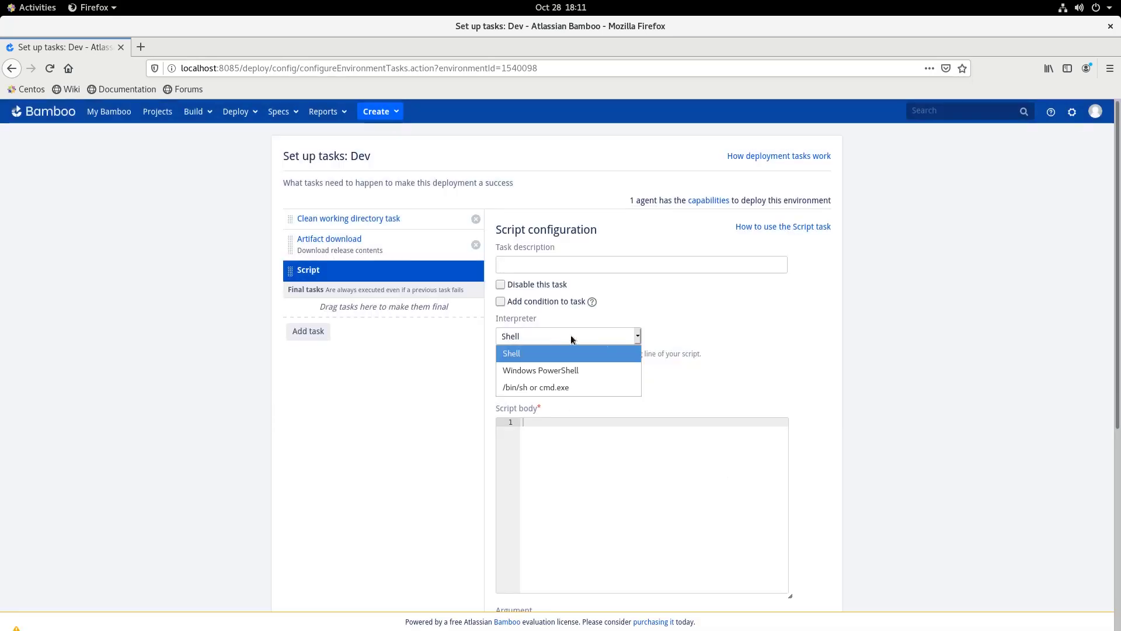
{"action": "left_click", "coordinate": [562, 386]}
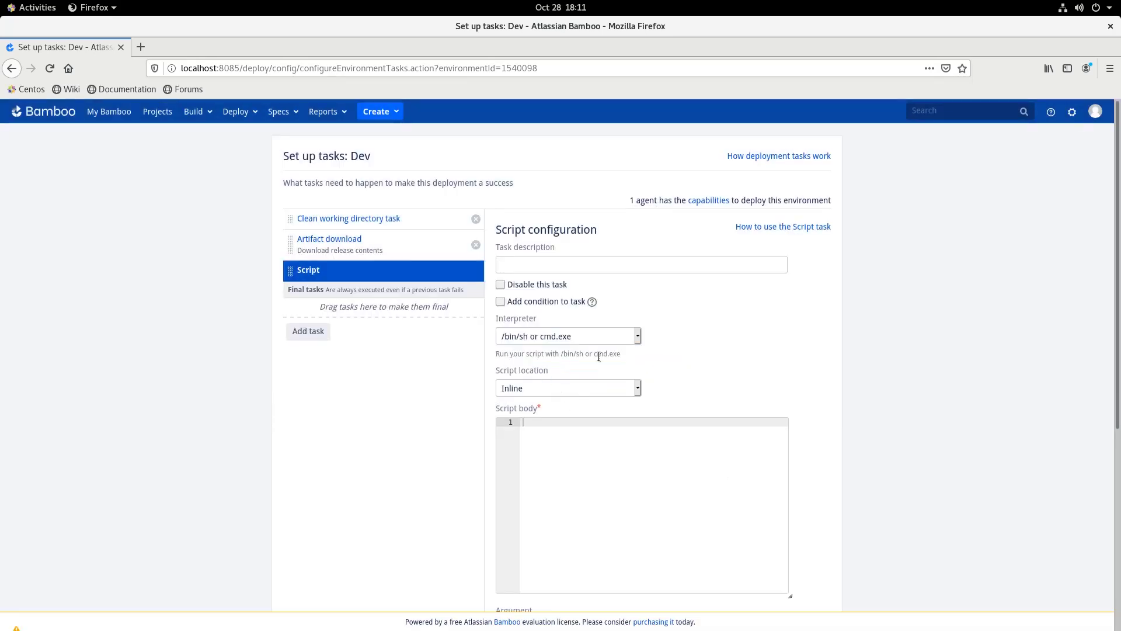
{"action": "left_click", "coordinate": [597, 268]}
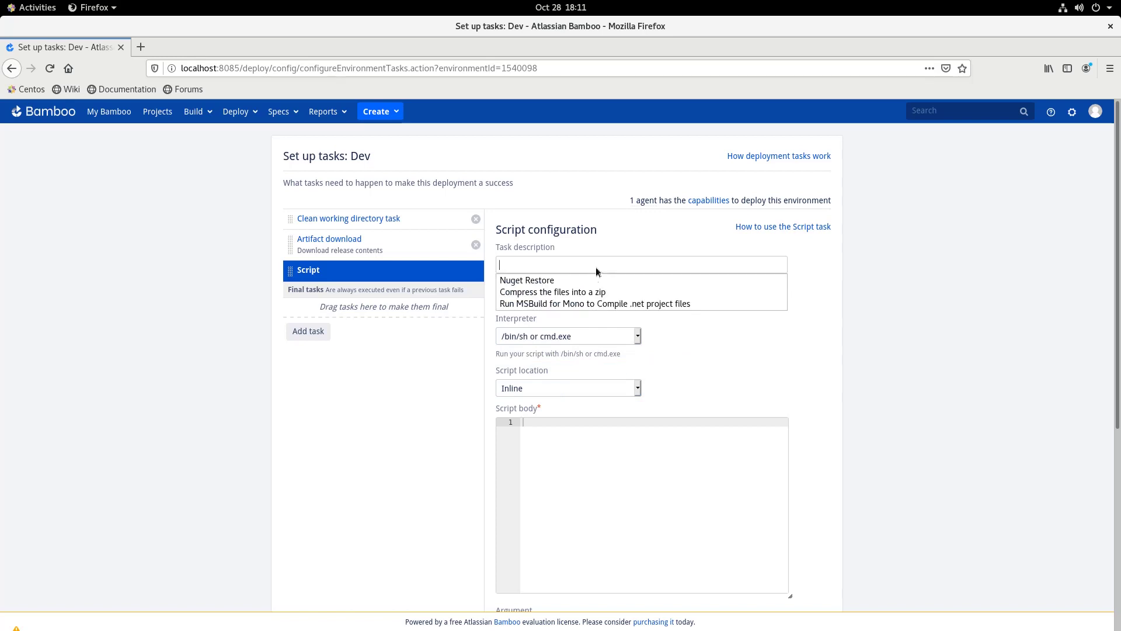
{"action": "left_click", "coordinate": [587, 261]}
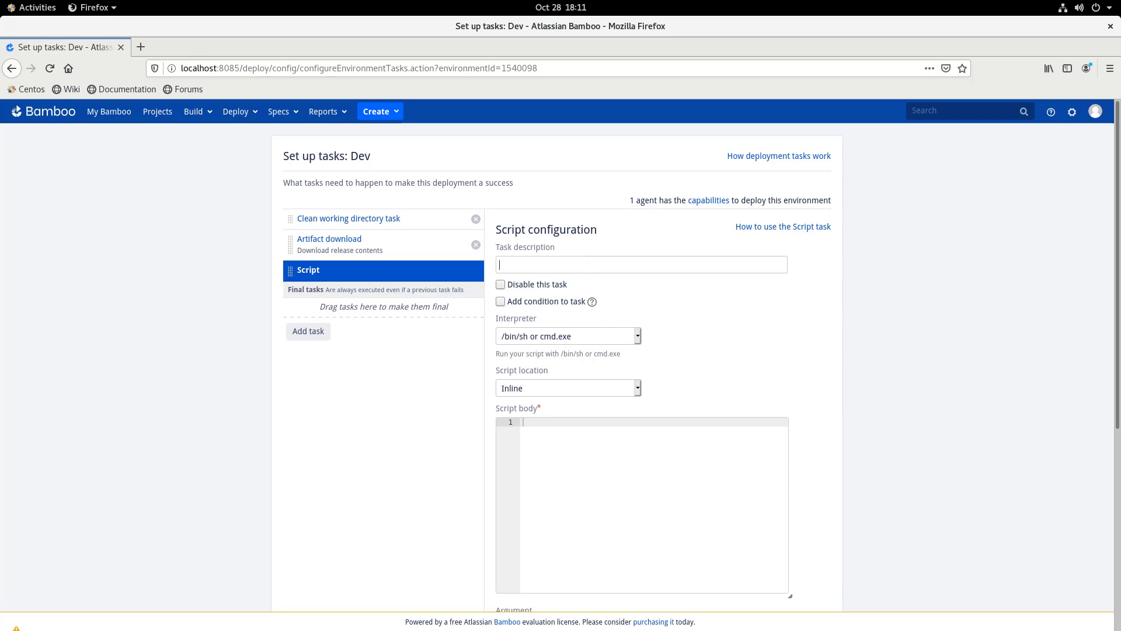
{"action": "type", "text": "Deploy the compressed zip file to azure cloud"}
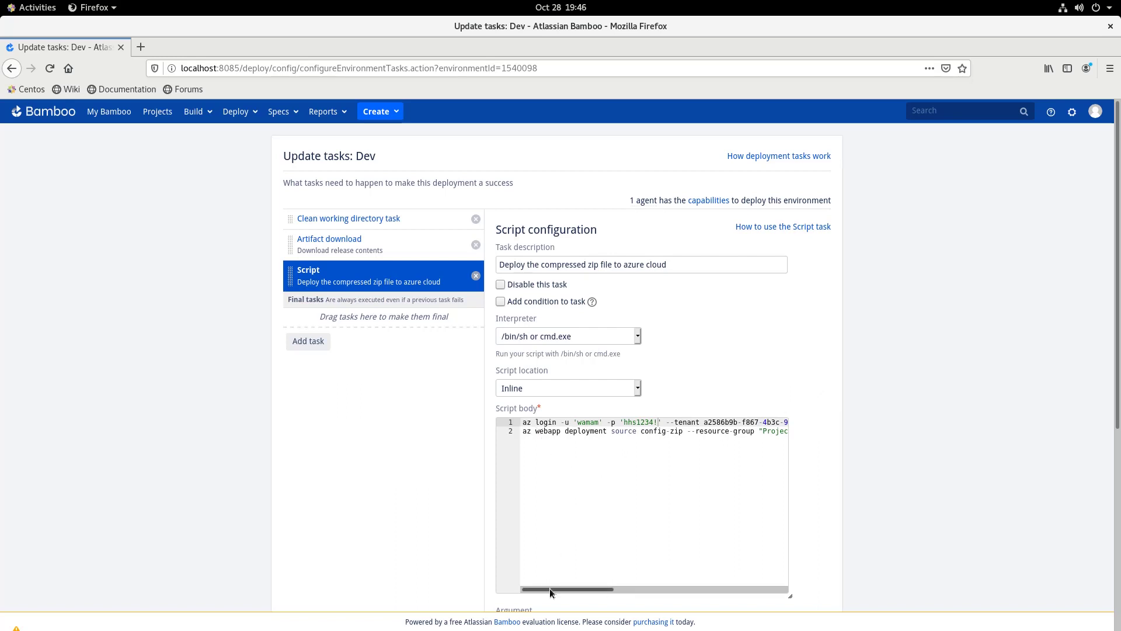
Review and save the Azure deploy script, then return to the Minor Cloud Deployment project
{"action": "left_click_drag", "start_coordinate": [549, 588], "coordinate": [559, 589]}
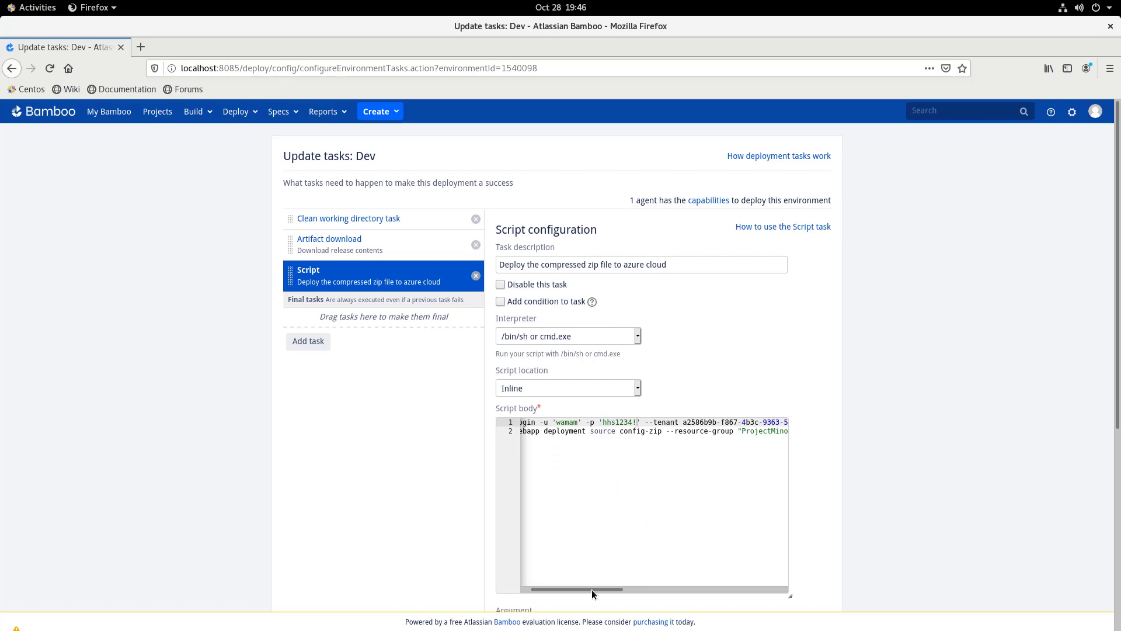
{"action": "left_click_drag", "start_coordinate": [592, 593], "coordinate": [571, 582]}
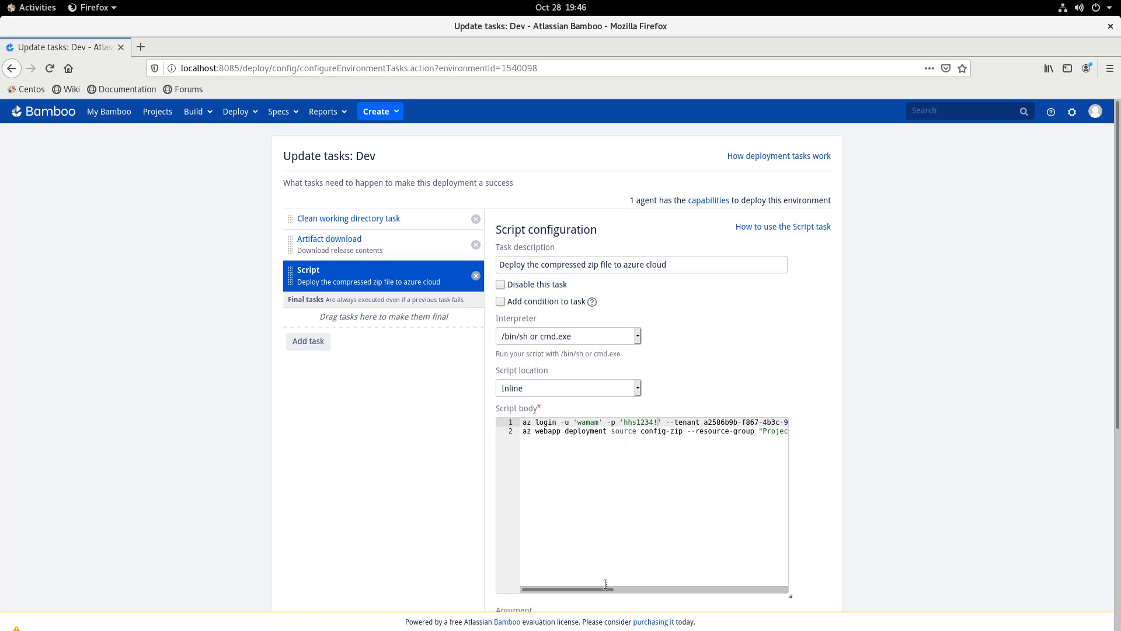
{"action": "left_click_drag", "start_coordinate": [581, 591], "coordinate": [763, 578]}
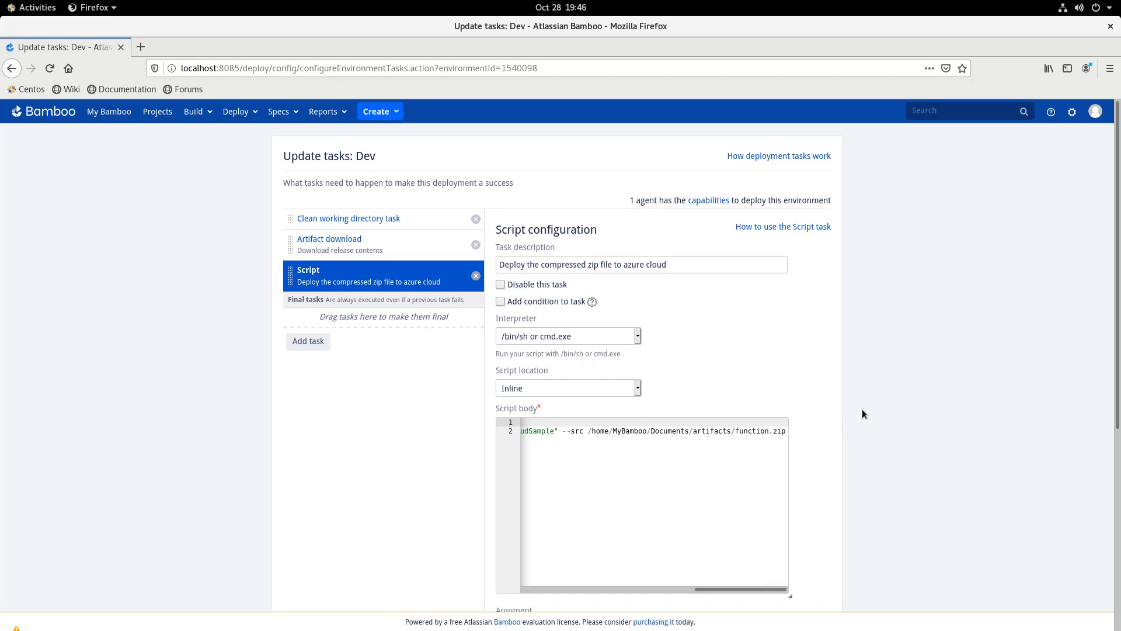
{"action": "scroll", "coordinate": [862, 409], "scroll_direction": "down", "scroll_amount": 4}
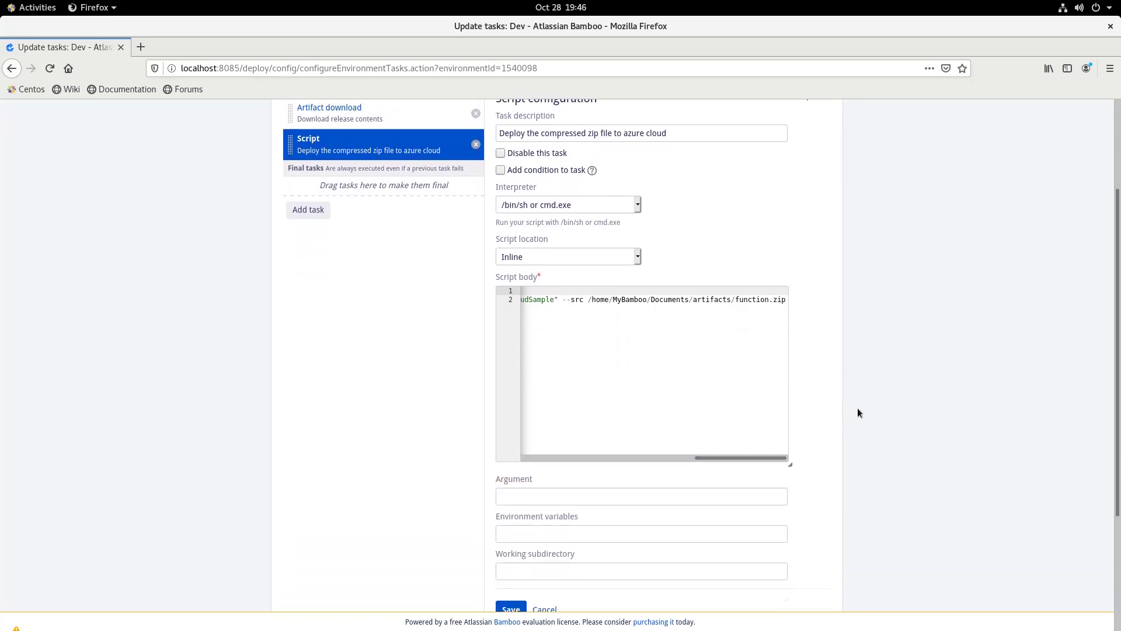
{"action": "scroll", "coordinate": [857, 412], "scroll_direction": "down", "scroll_amount": 3}
{"action": "left_click", "coordinate": [514, 473]}
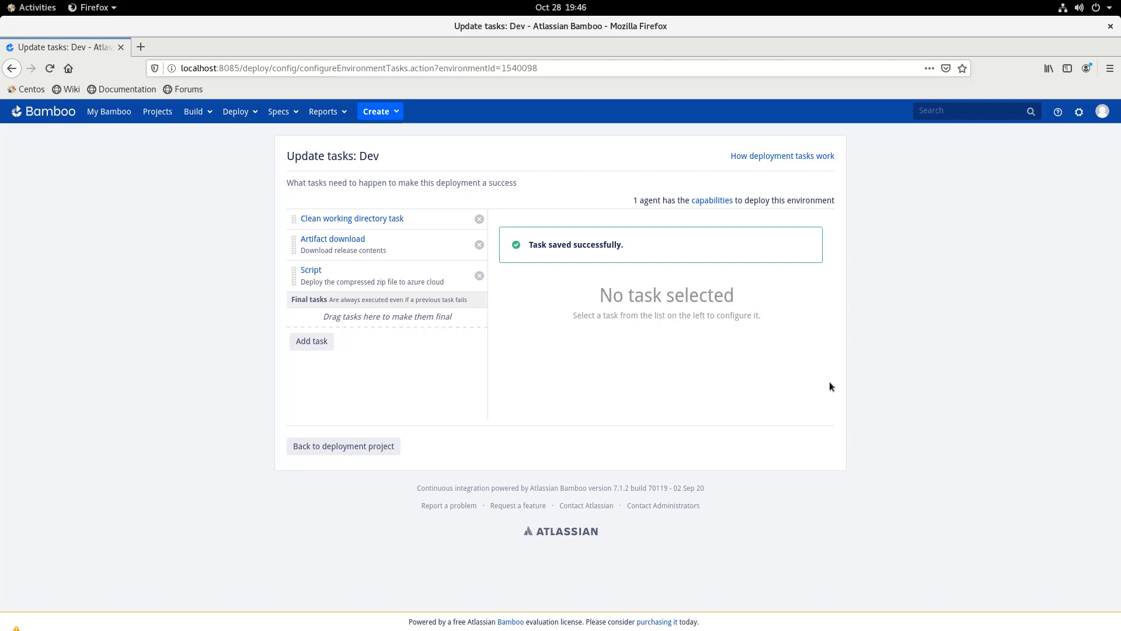
{"action": "left_click", "coordinate": [372, 448]}
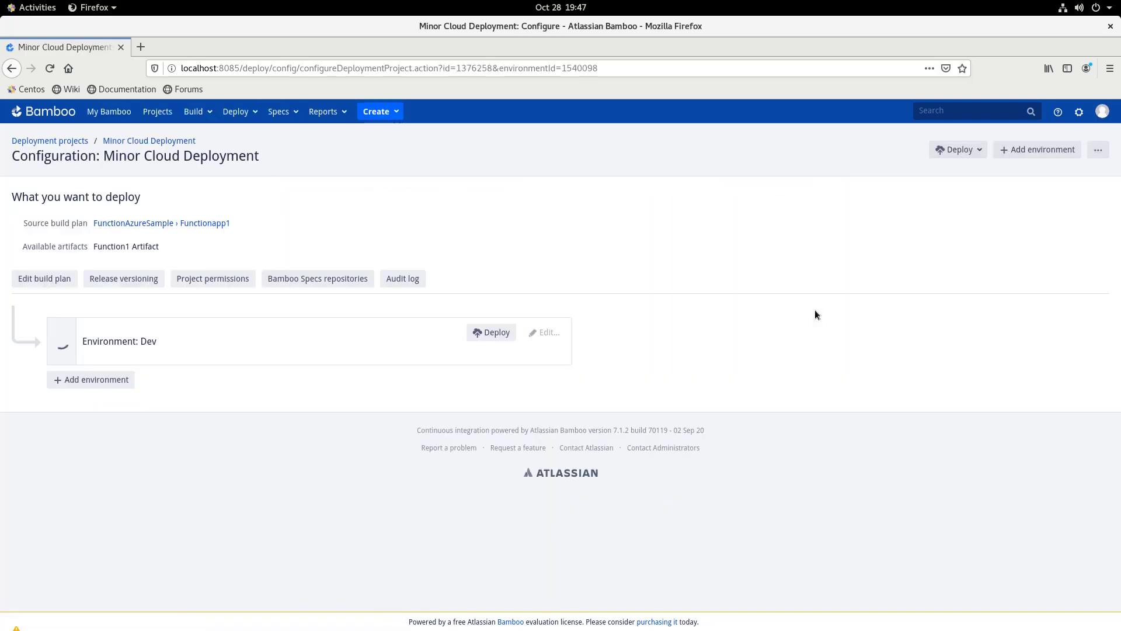
{"action": "left_click", "coordinate": [964, 153]}
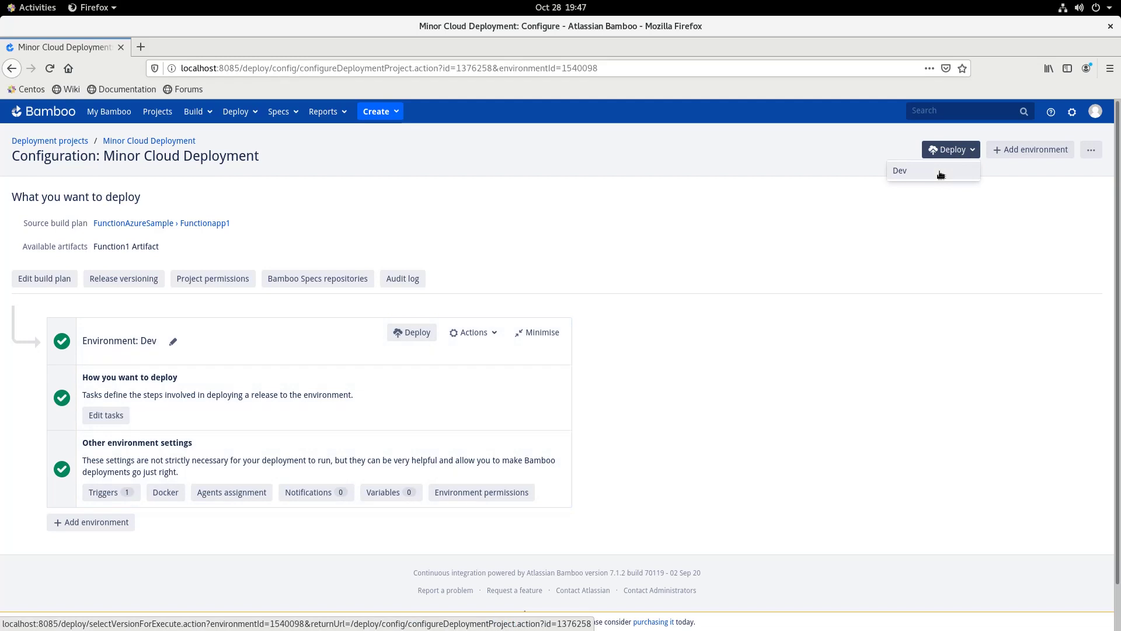
Promote the existing release-2 to the Dev environment and start the deployment
{"action": "left_click", "coordinate": [940, 172]}
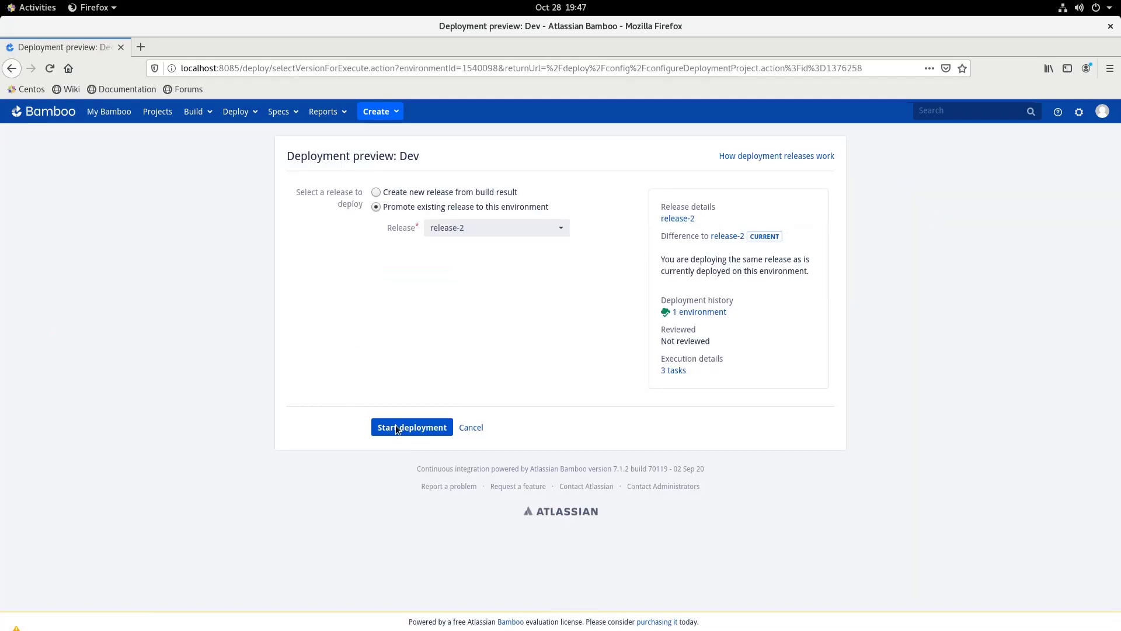
{"action": "left_click", "coordinate": [410, 429]}
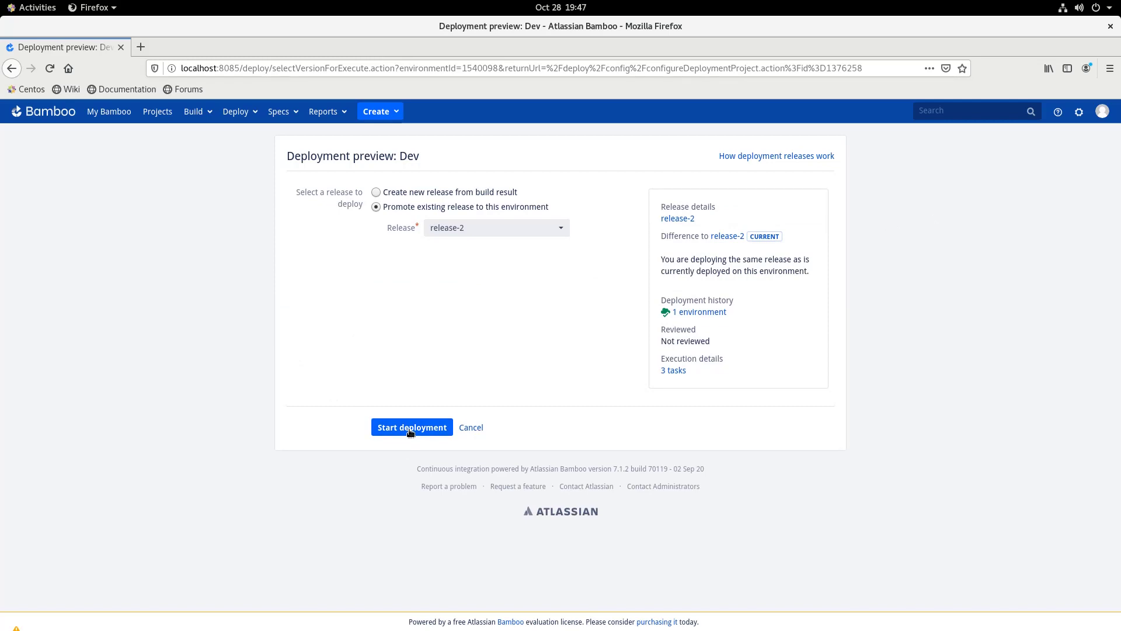
{"action": "left_click", "coordinate": [410, 429]}
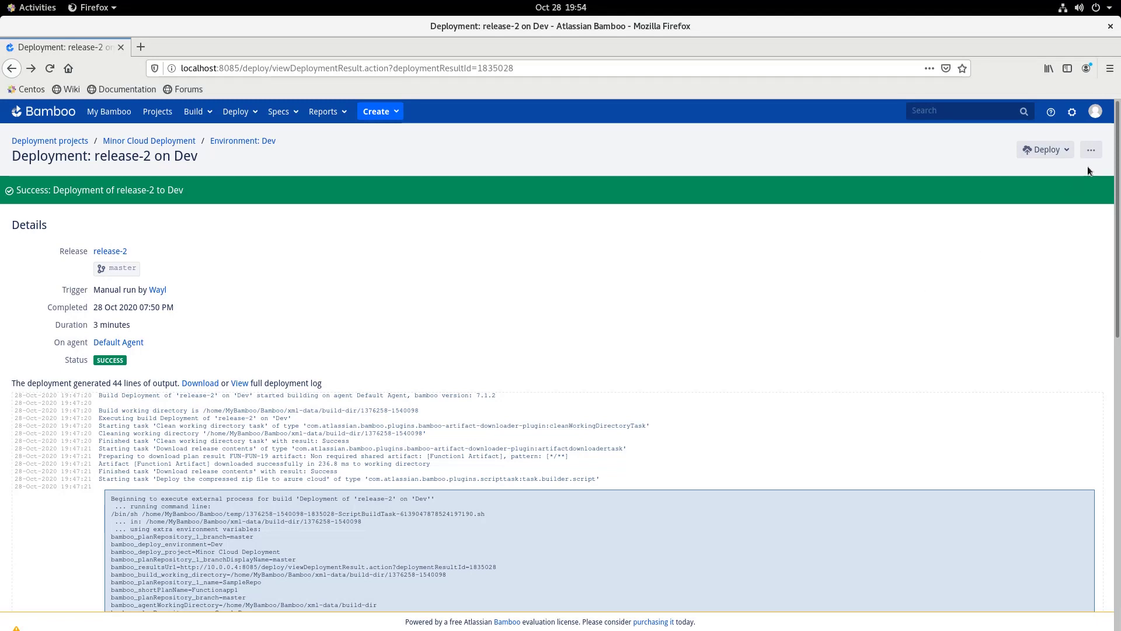
Open the Dev environment's triggers and view the existing 'Trig' after-build trigger
{"action": "left_click", "coordinate": [1091, 150]}
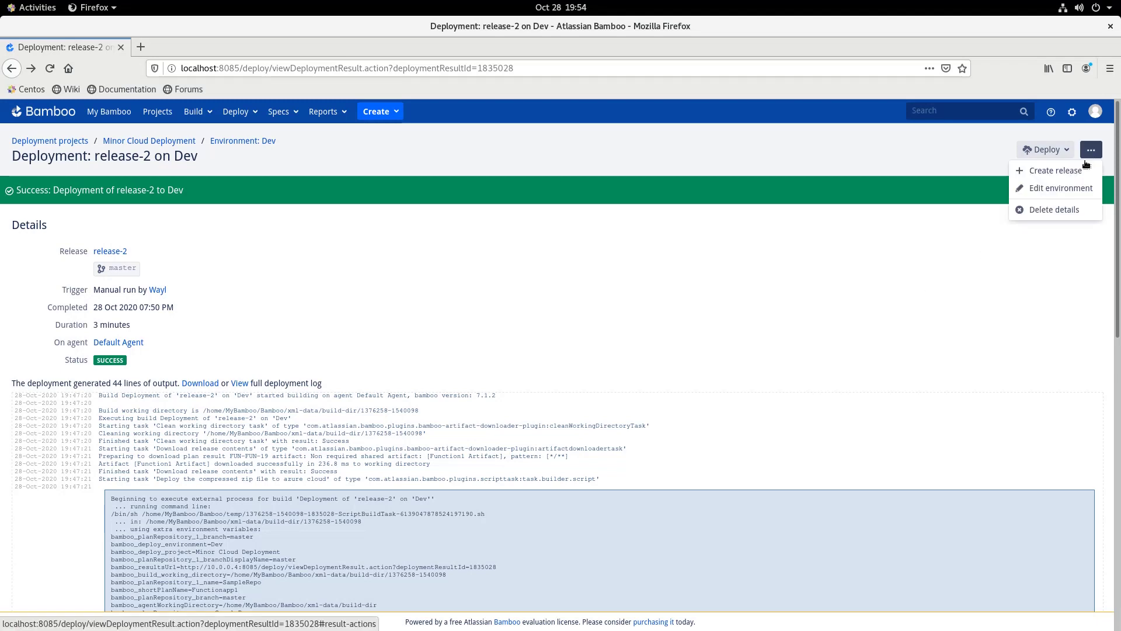
{"action": "left_click", "coordinate": [1063, 188]}
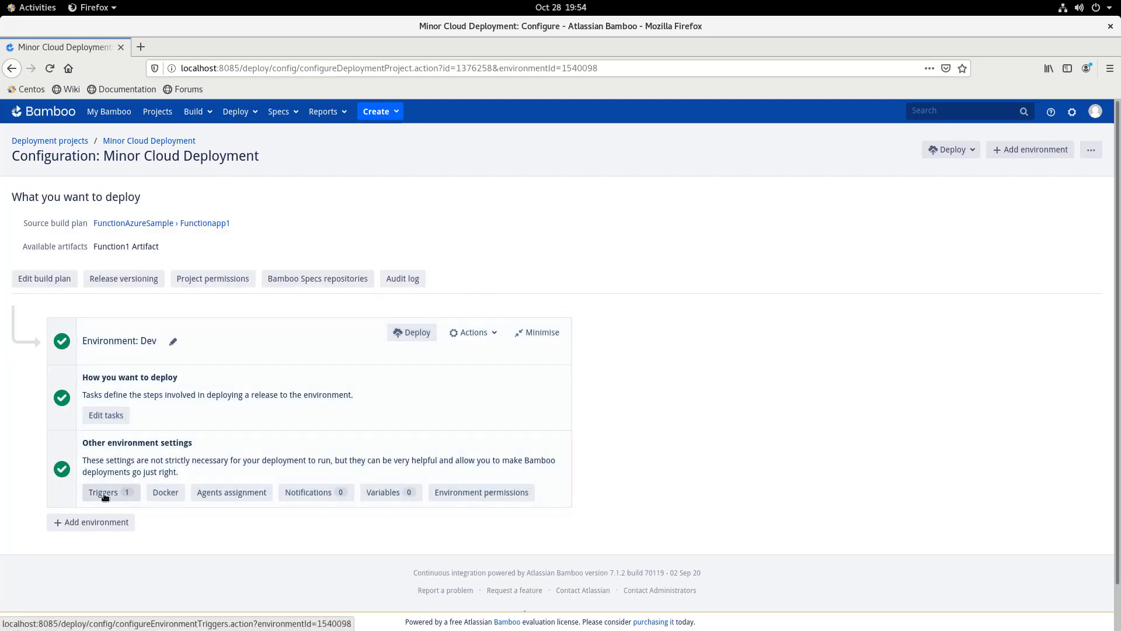
{"action": "left_click", "coordinate": [105, 497]}
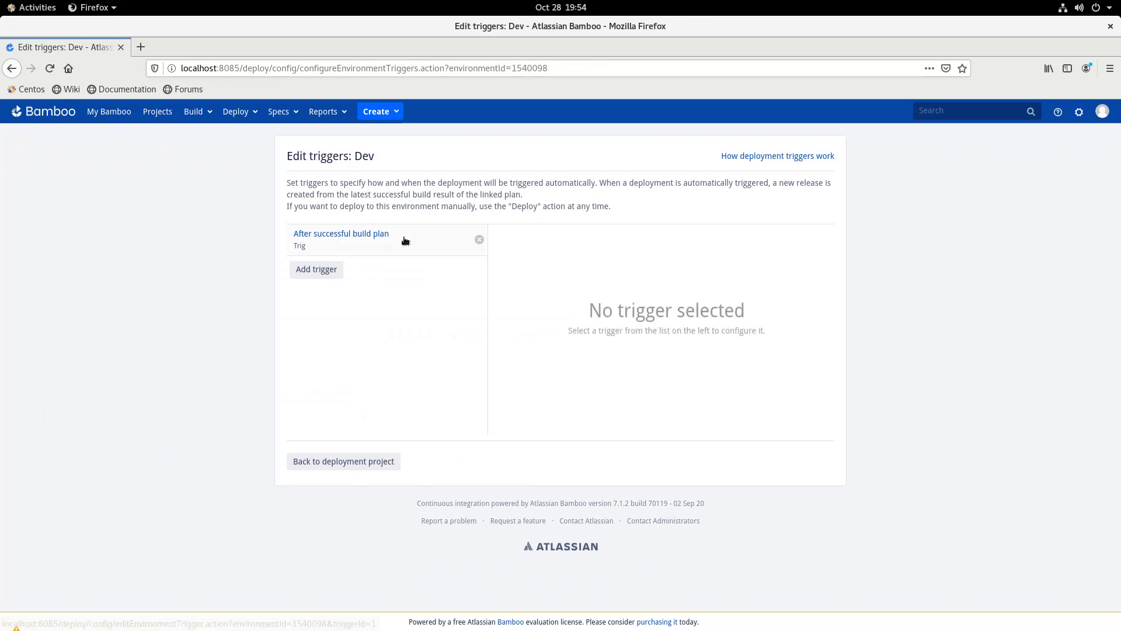
{"action": "left_click", "coordinate": [382, 239]}
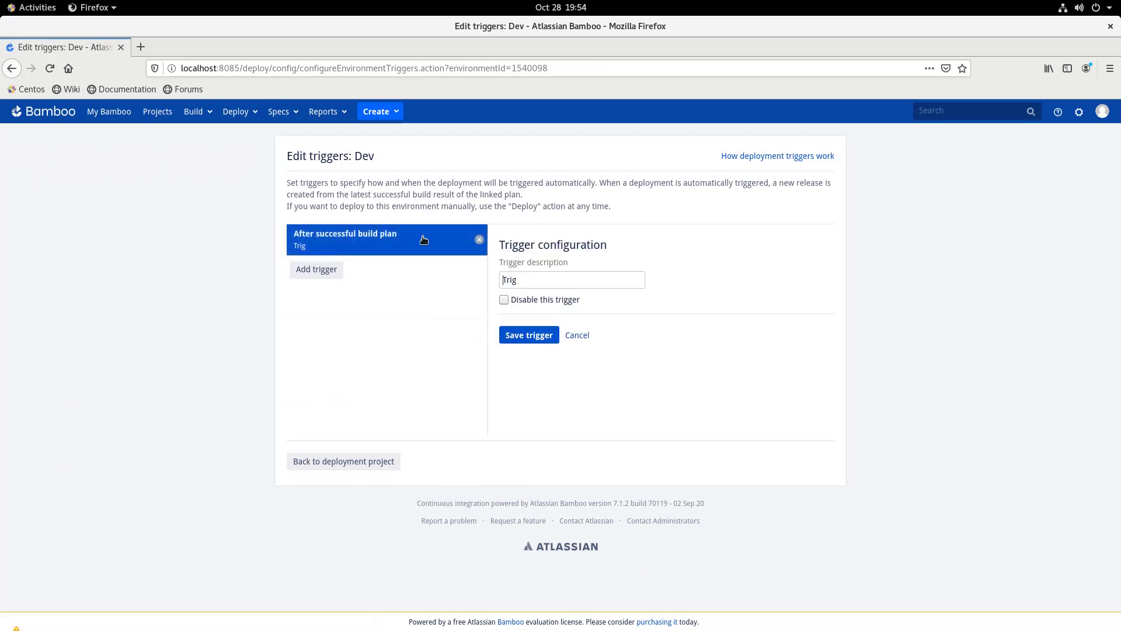
Begin a second After successful build plan trigger, then discard it unsaved
{"action": "left_click", "coordinate": [329, 274]}
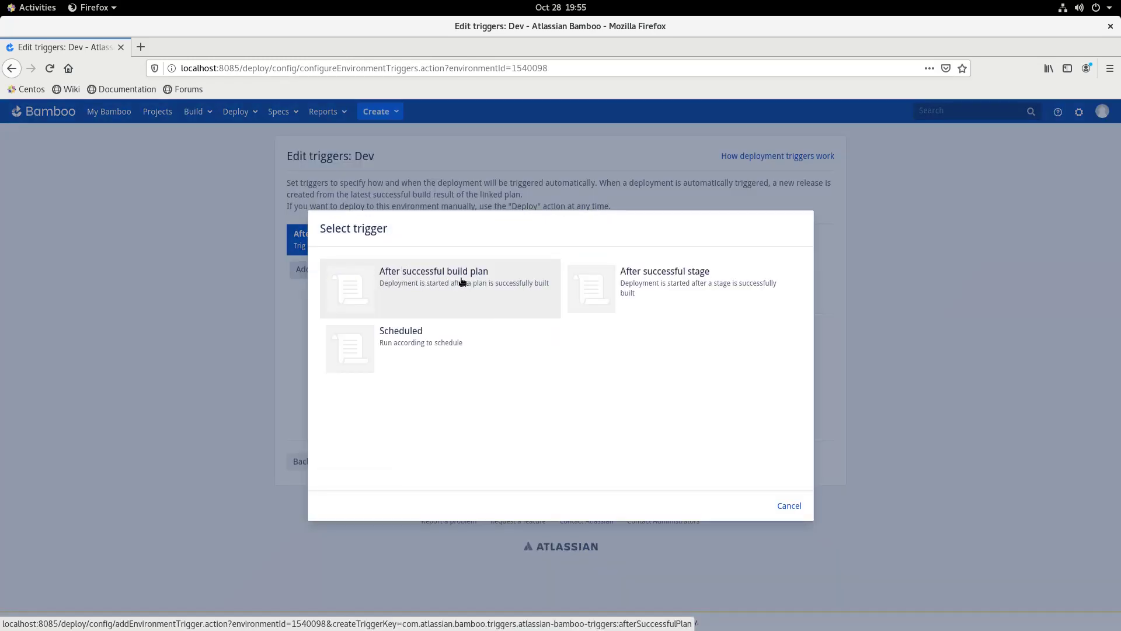
{"action": "left_click", "coordinate": [460, 282]}
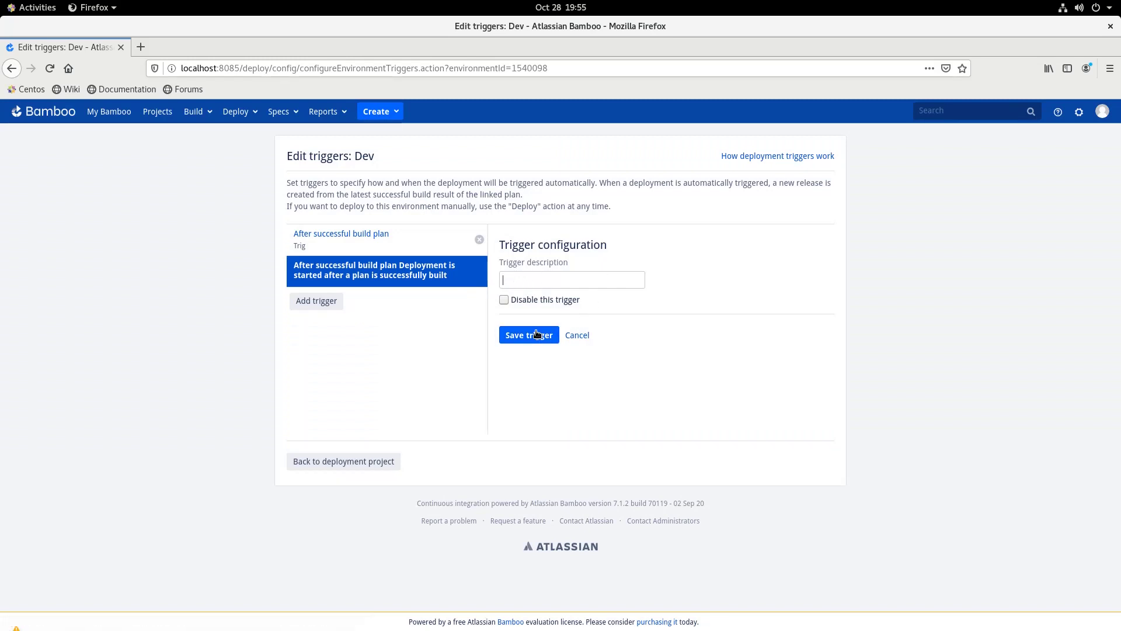
{"action": "left_click", "coordinate": [325, 244]}
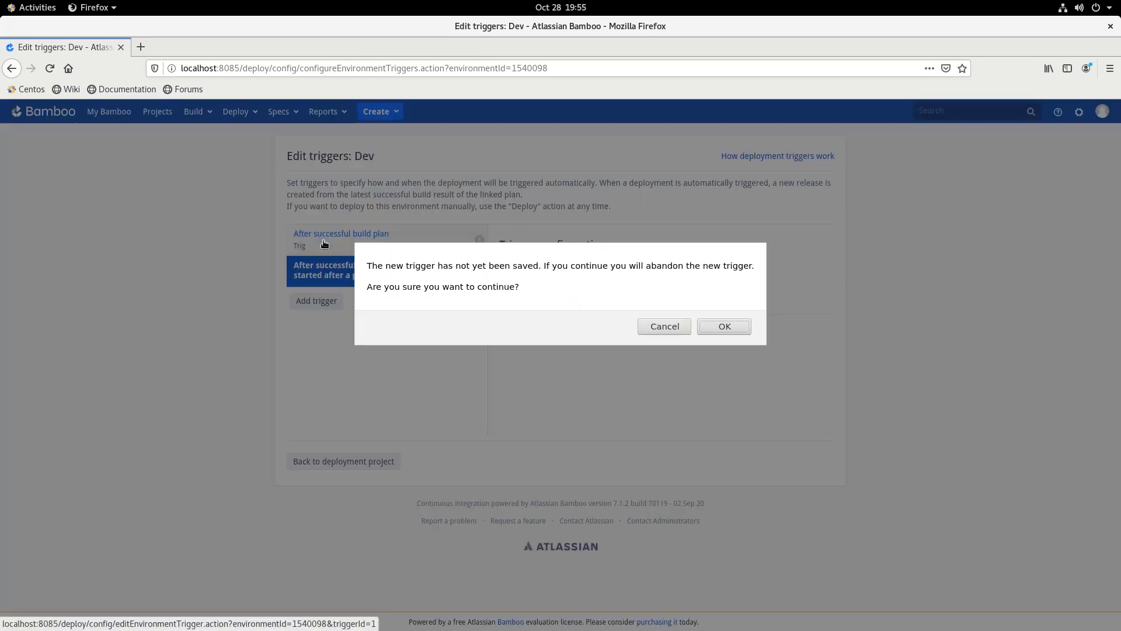
{"action": "left_click", "coordinate": [725, 327]}
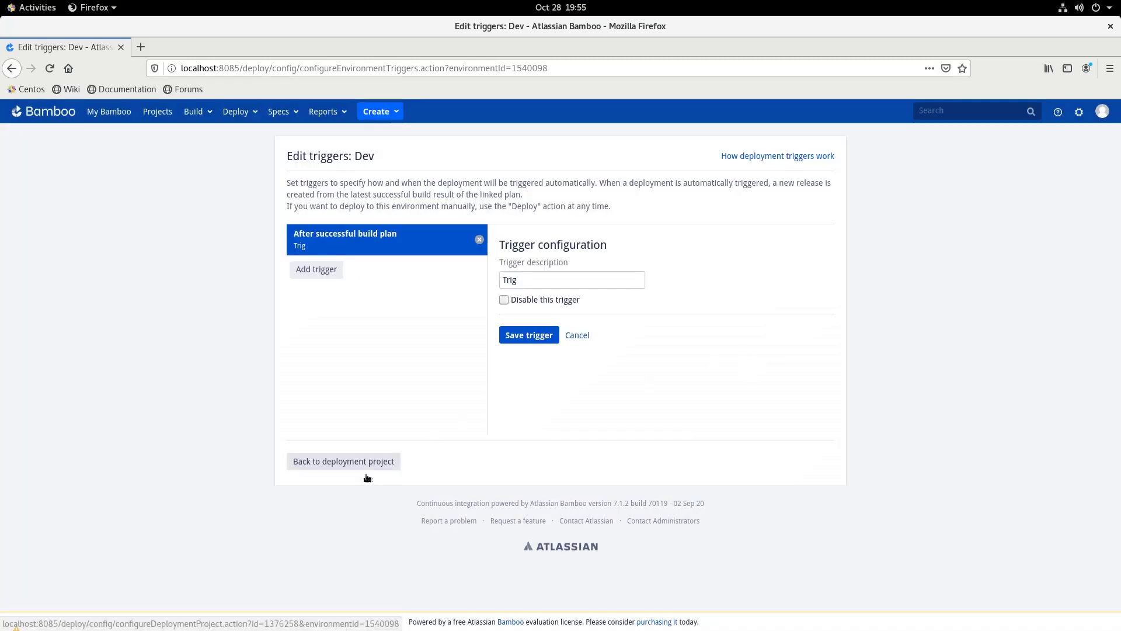
{"action": "left_click", "coordinate": [194, 111]}
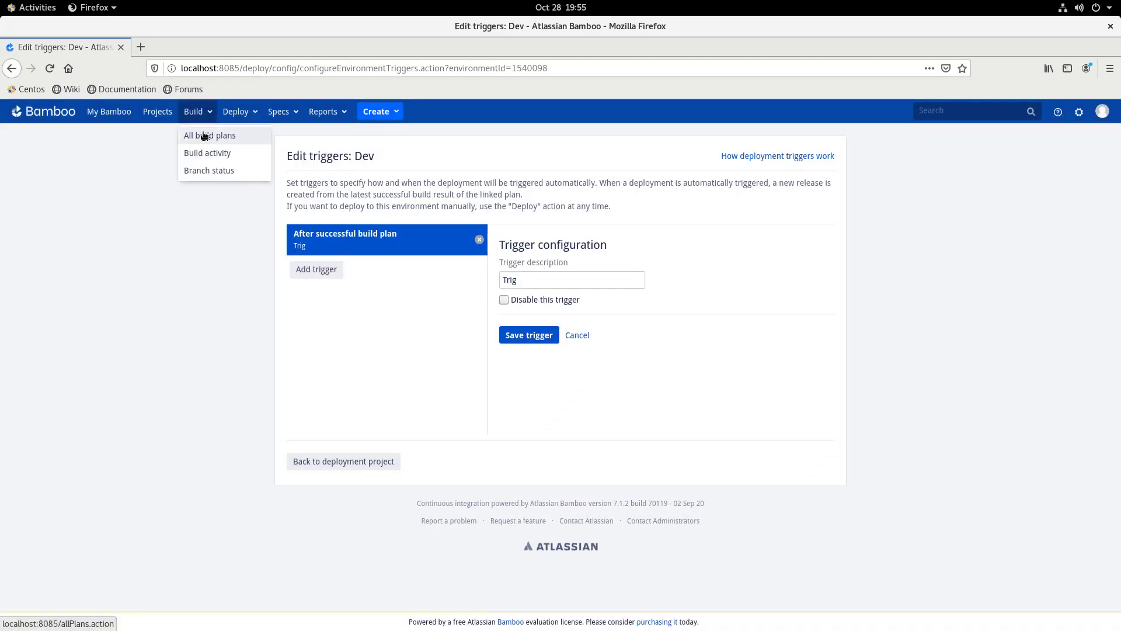
Open the Functionapp1 plan's configuration on its Triggers tab
{"action": "left_click", "coordinate": [204, 135]}
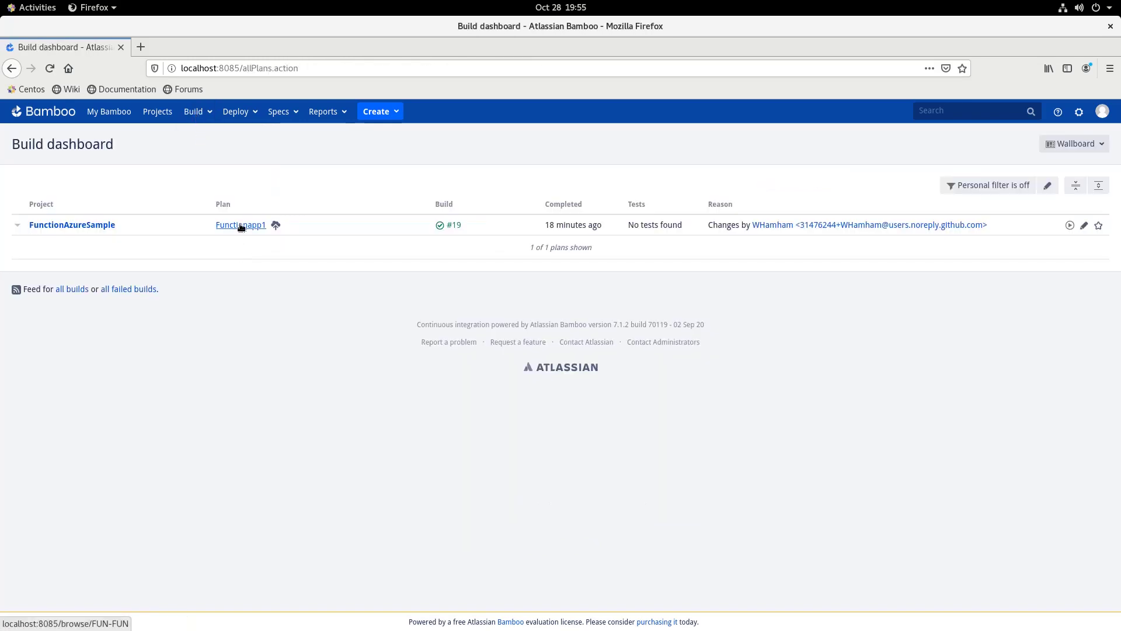
{"action": "left_click", "coordinate": [240, 225]}
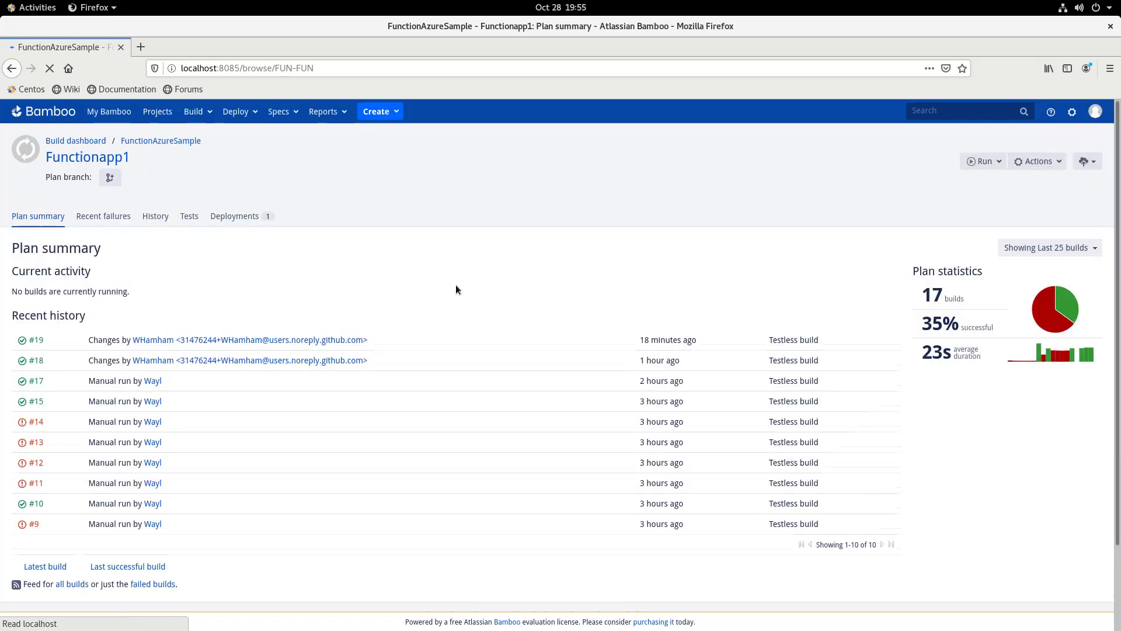
{"action": "left_click", "coordinate": [1084, 165]}
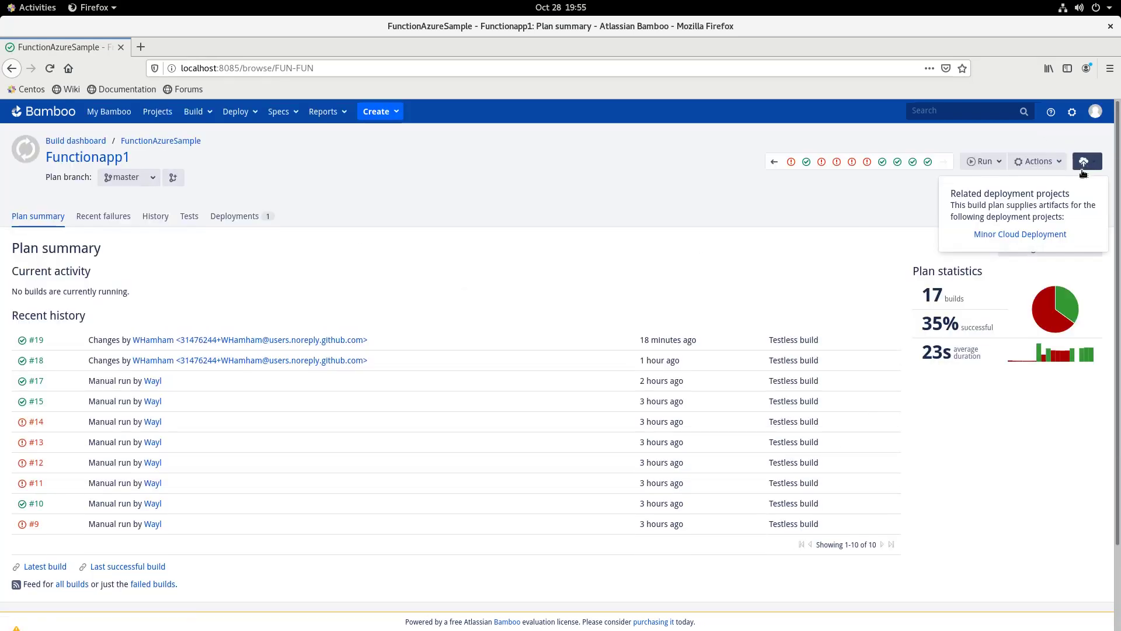
{"action": "left_click", "coordinate": [1051, 168]}
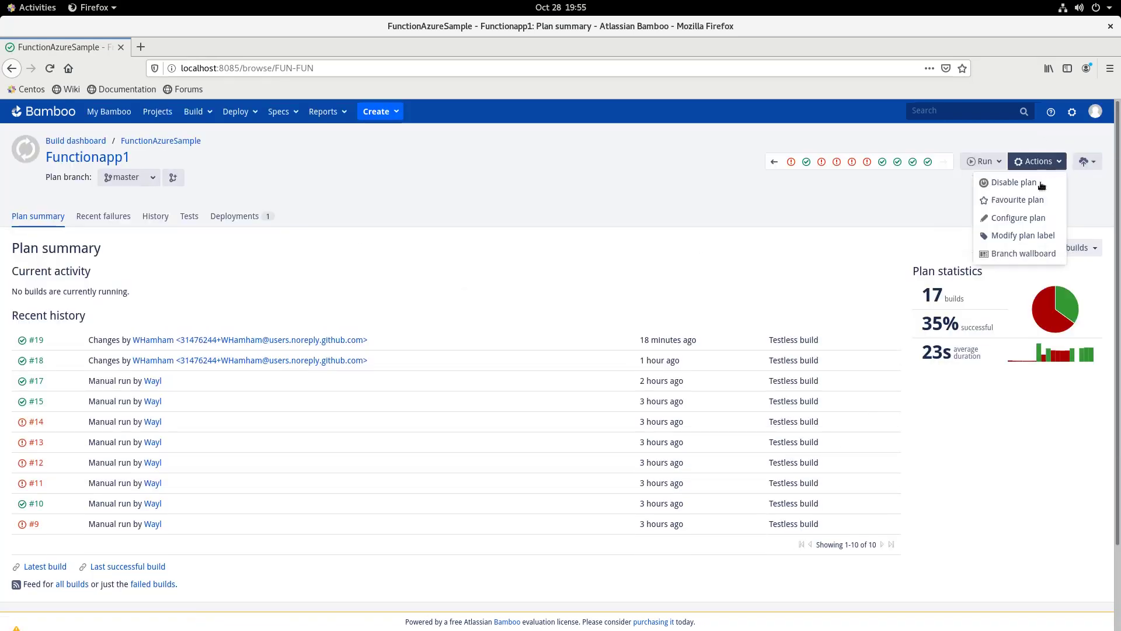
{"action": "left_click", "coordinate": [1025, 225]}
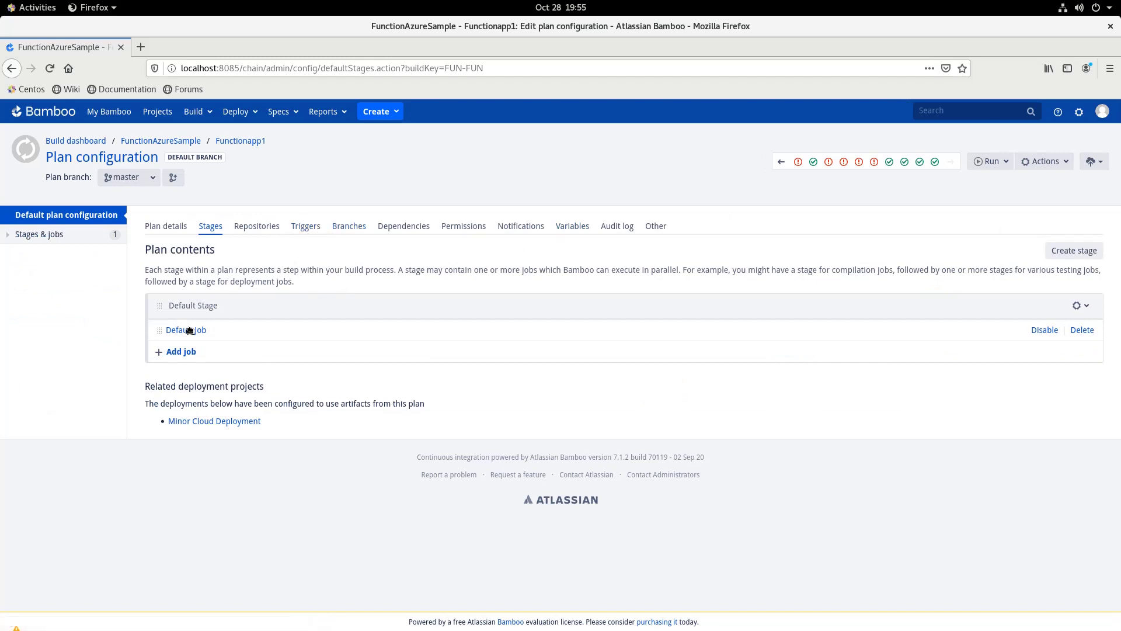
{"action": "left_click", "coordinate": [308, 226]}
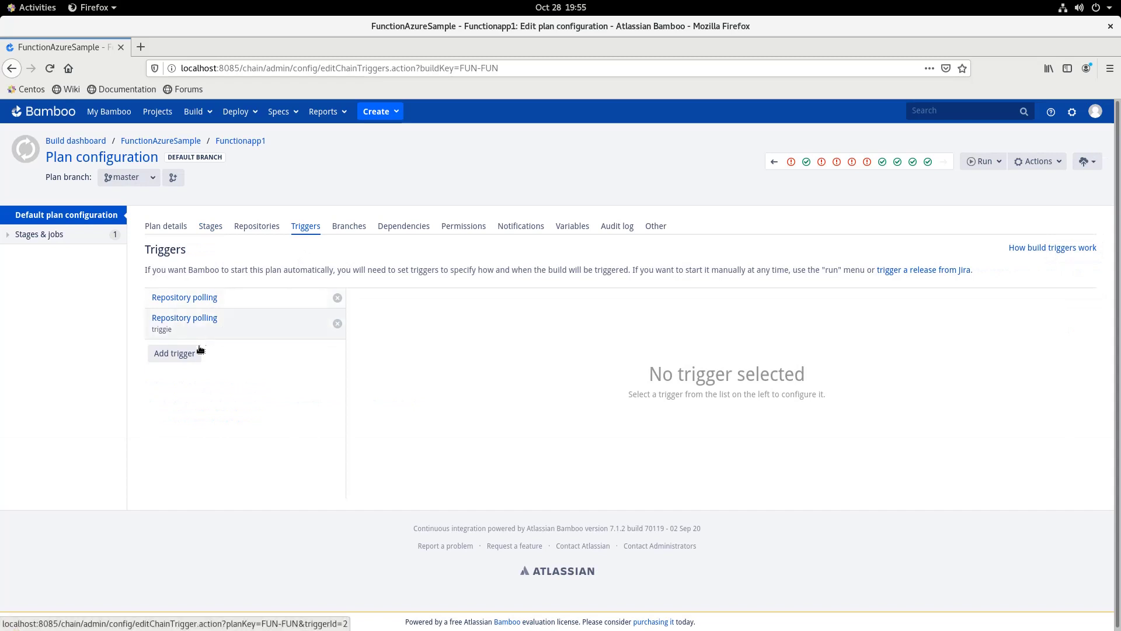
Start a new Repository polling trigger, changing the polling frequency from 180 to 10
{"action": "left_click", "coordinate": [184, 357]}
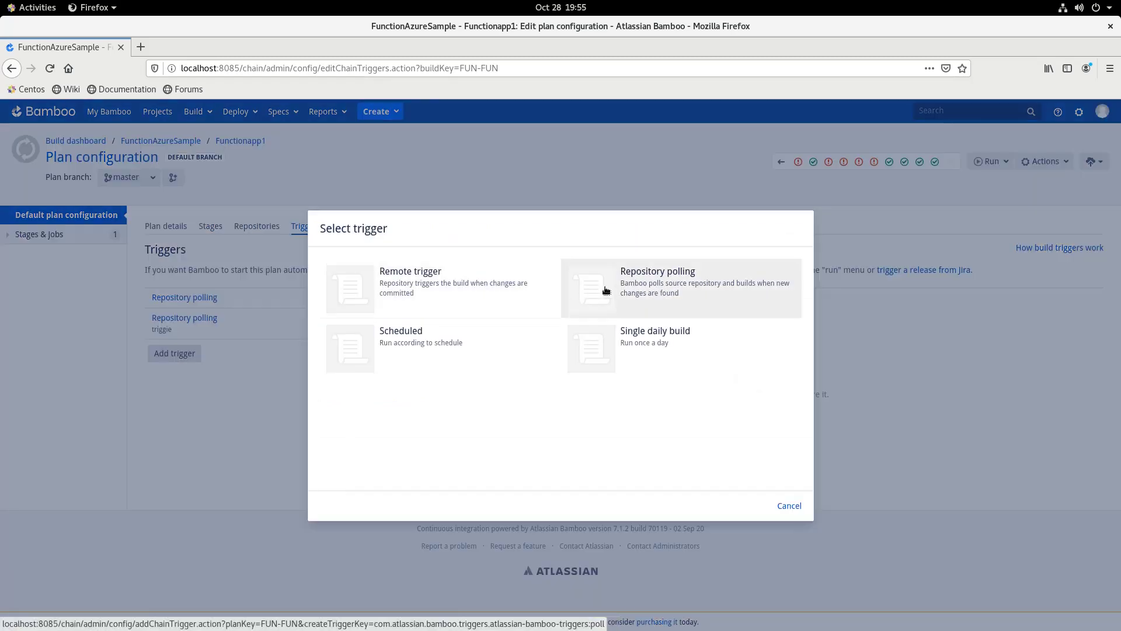
{"action": "left_click", "coordinate": [603, 289]}
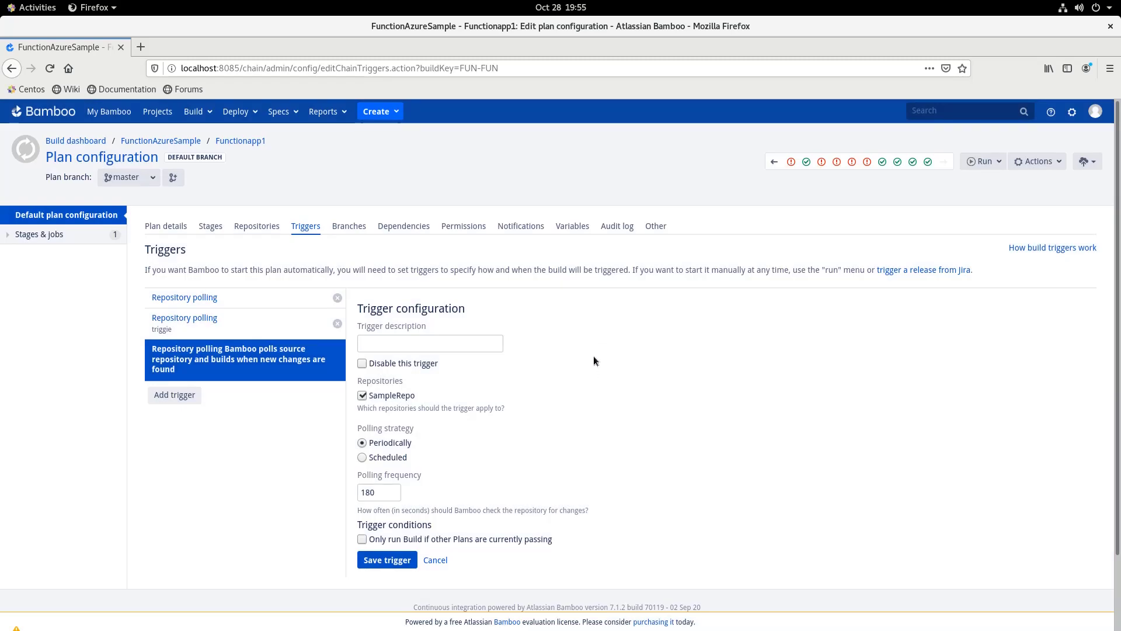
{"action": "scroll", "coordinate": [594, 360], "scroll_direction": "down", "scroll_amount": 1}
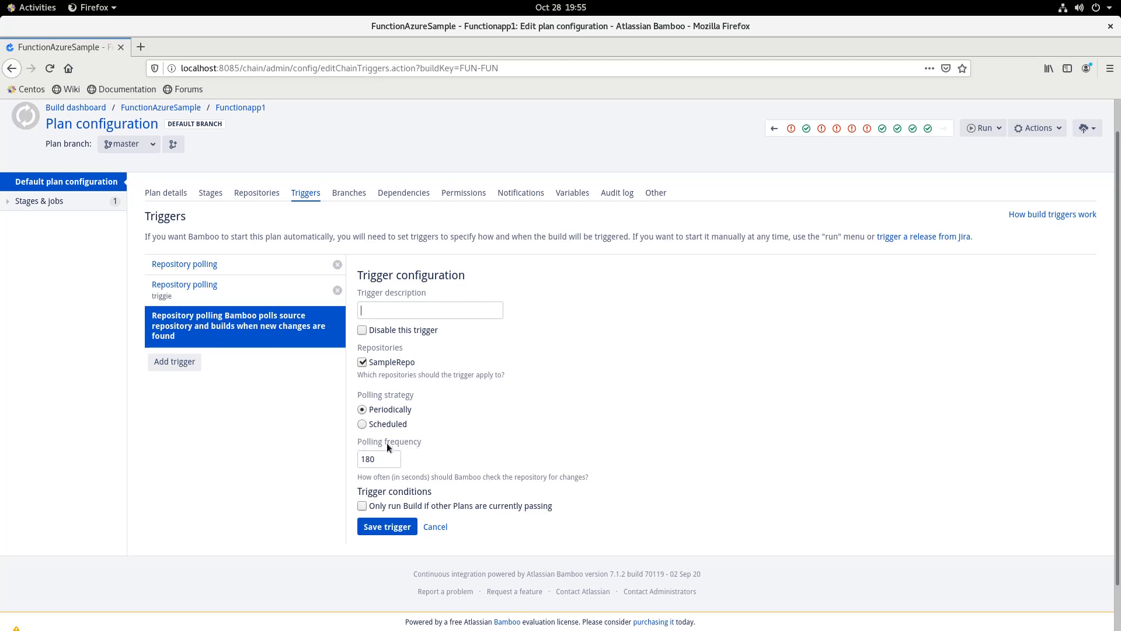
{"action": "double_click", "coordinate": [359, 459]}
{"action": "type", "text": "10"}
Describe it 'triggie', then switch to the existing triggie trigger, discarding the new one
{"action": "left_click", "coordinate": [430, 313]}
{"action": "left_click", "coordinate": [428, 314]}
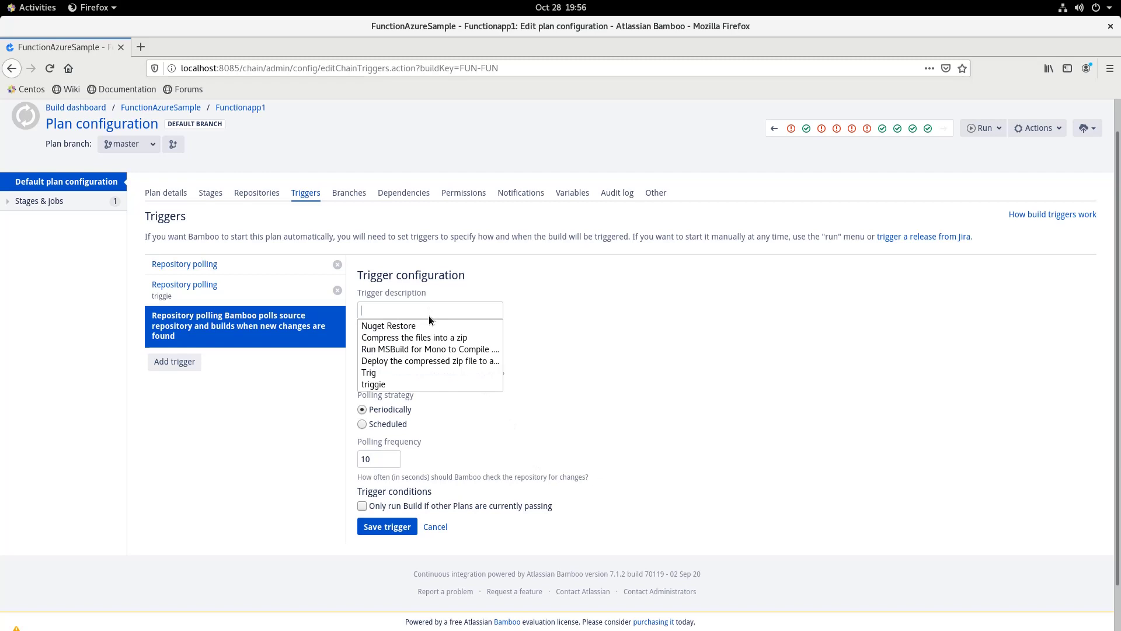
{"action": "left_click", "coordinate": [439, 383]}
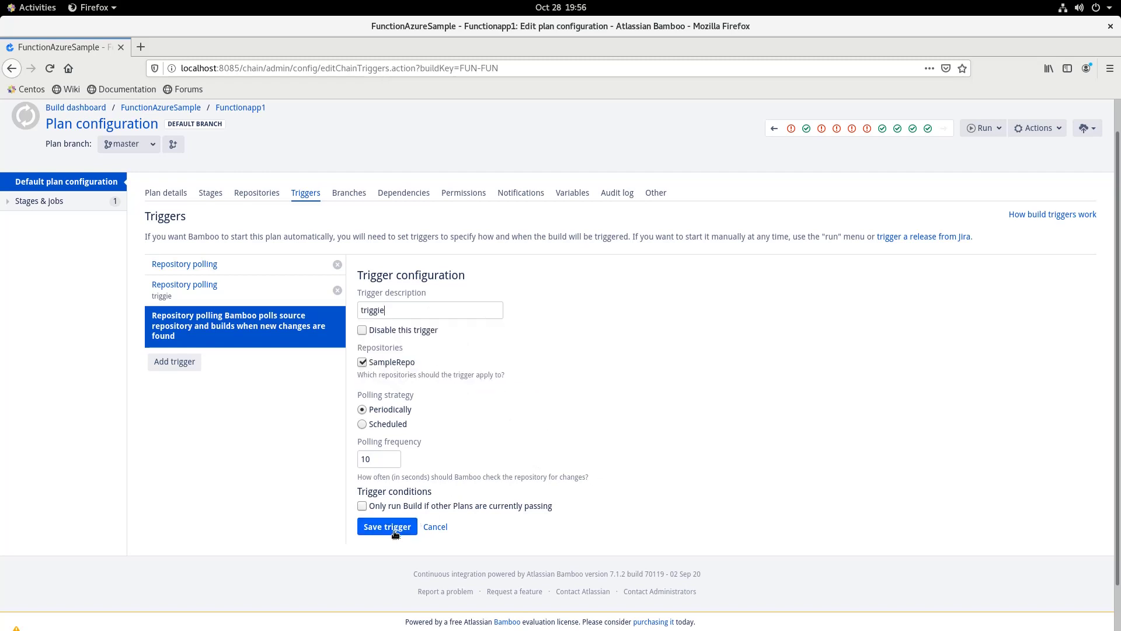
{"action": "left_click", "coordinate": [195, 302]}
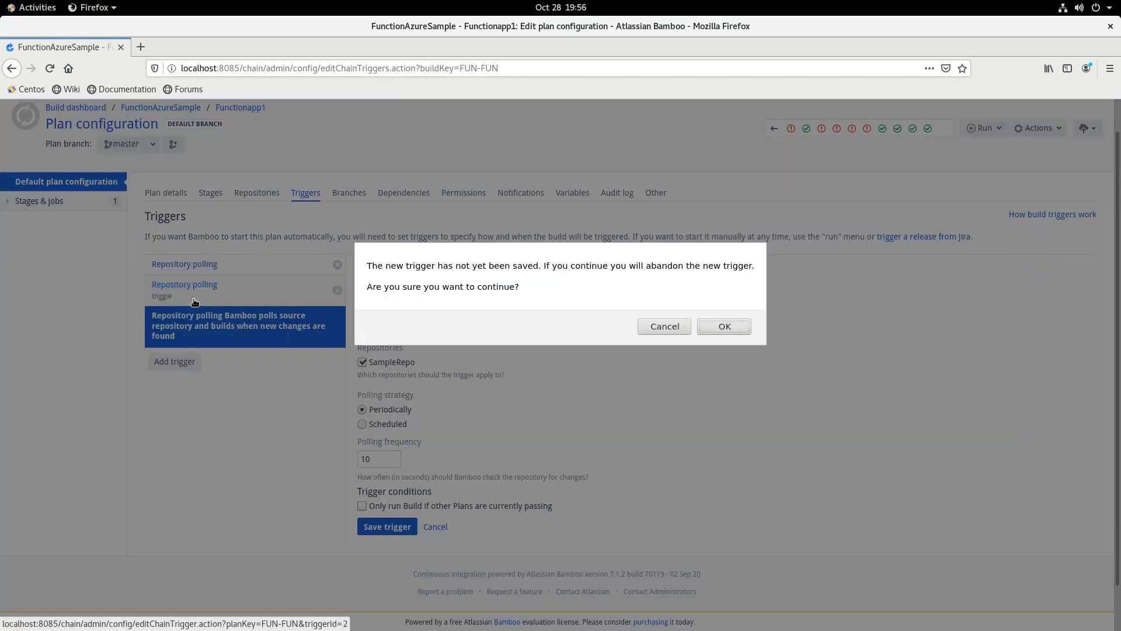
{"action": "left_click", "coordinate": [713, 327]}
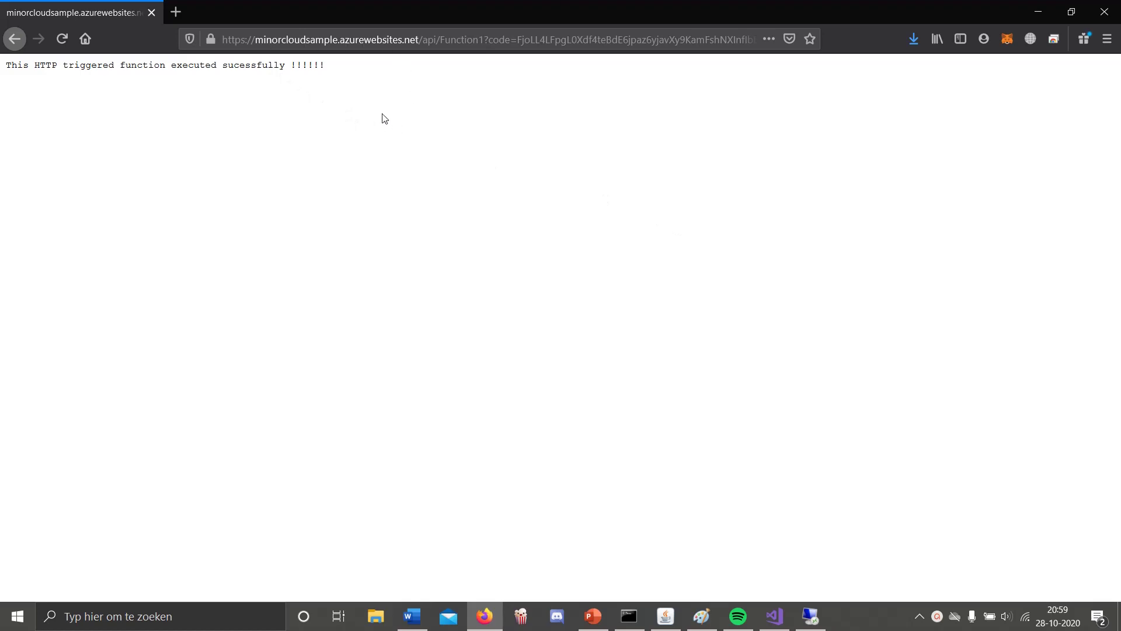
Reload the deployed function's response page and switch to Function1.cs in Visual Studio
{"action": "left_click", "coordinate": [62, 39]}
{"action": "left_click", "coordinate": [775, 616]}
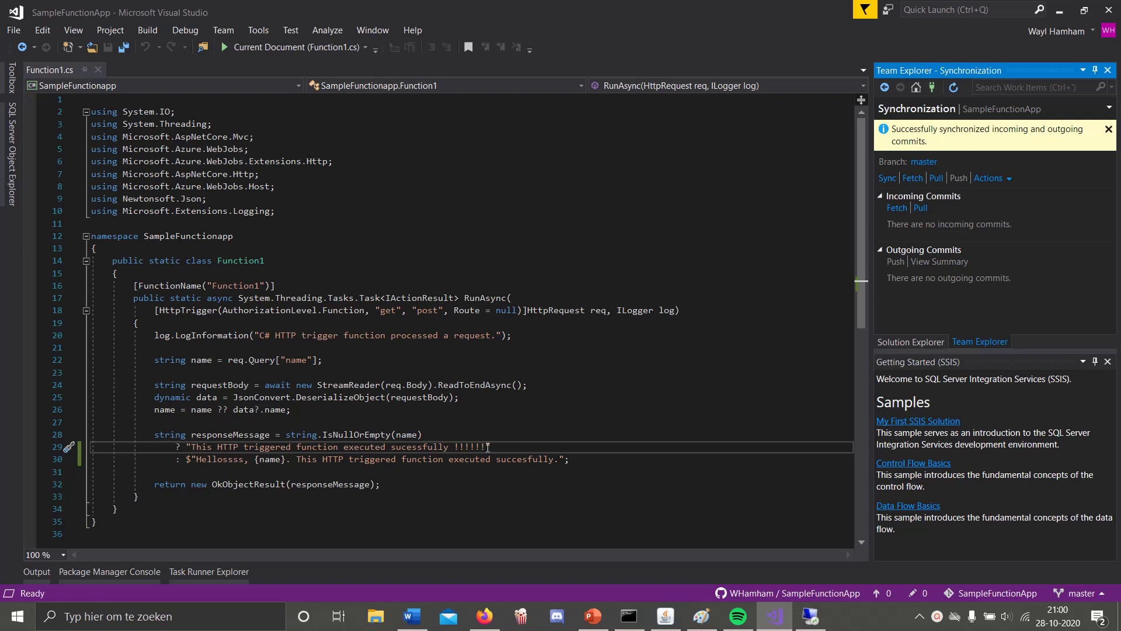
Replace line 29's message with 'Hello World', commit all as 'Hello world', and sync
{"action": "left_click_drag", "start_coordinate": [482, 446], "coordinate": [197, 447]}
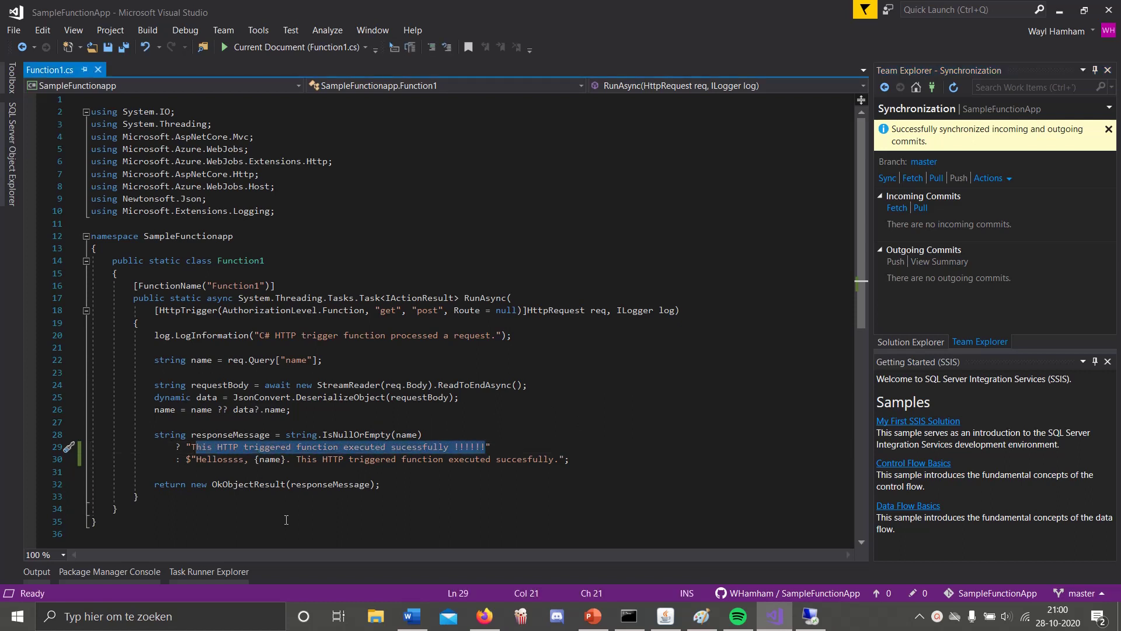
{"action": "type", "text": "Hello World"}
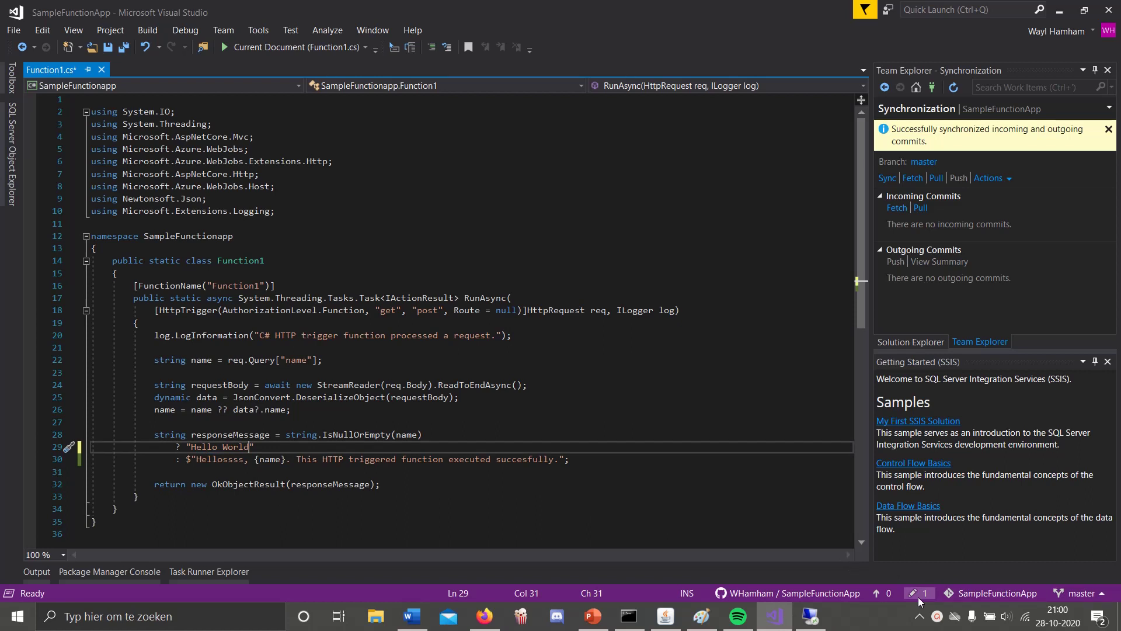
{"action": "left_click", "coordinate": [918, 593]}
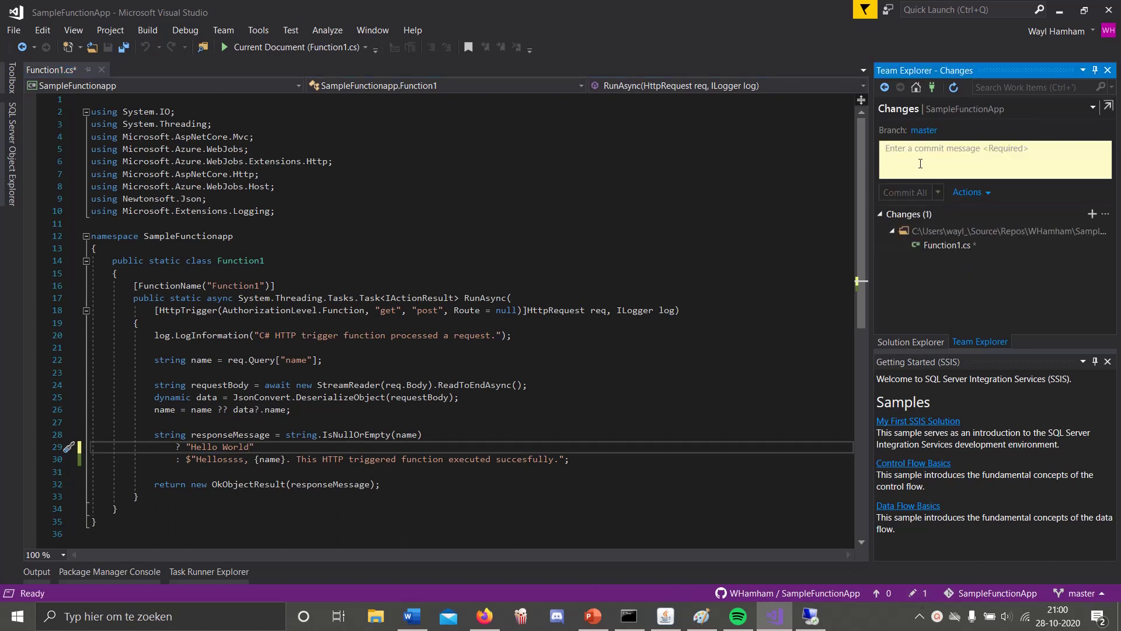
{"action": "type", "text": "Hello world"}
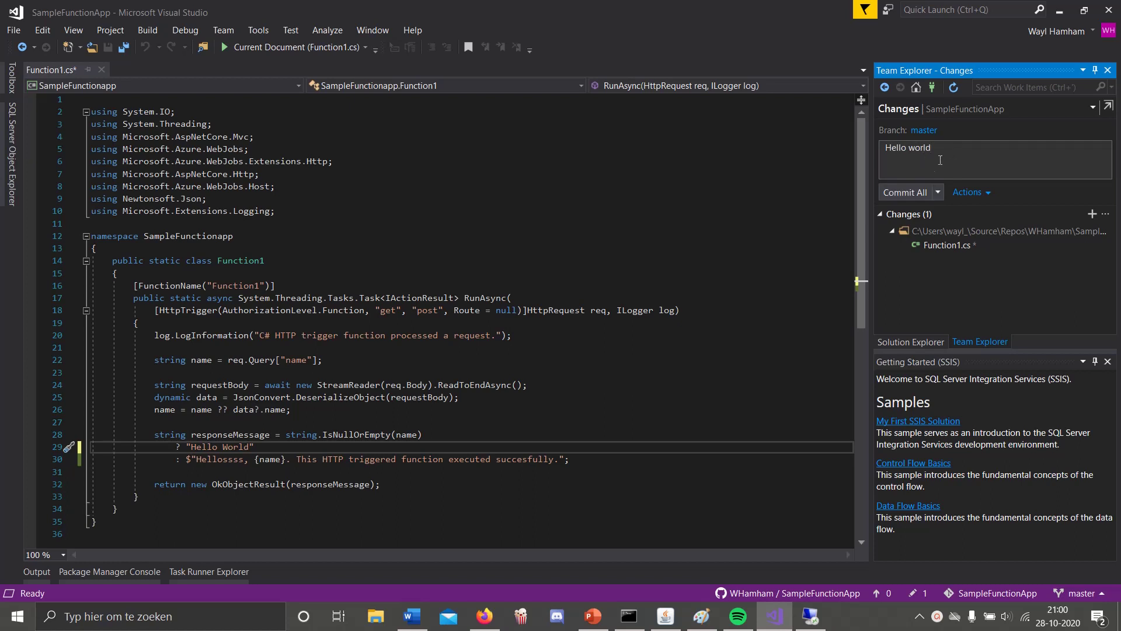
{"action": "left_click", "coordinate": [914, 195]}
{"action": "left_click", "coordinate": [531, 402]}
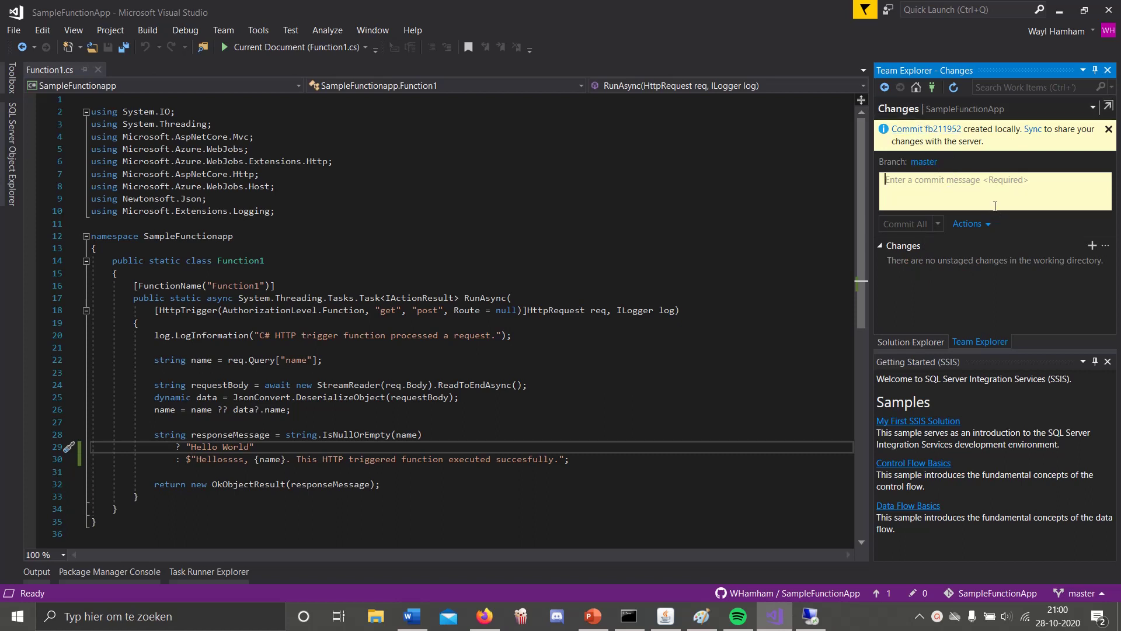
{"action": "left_click", "coordinate": [1033, 129]}
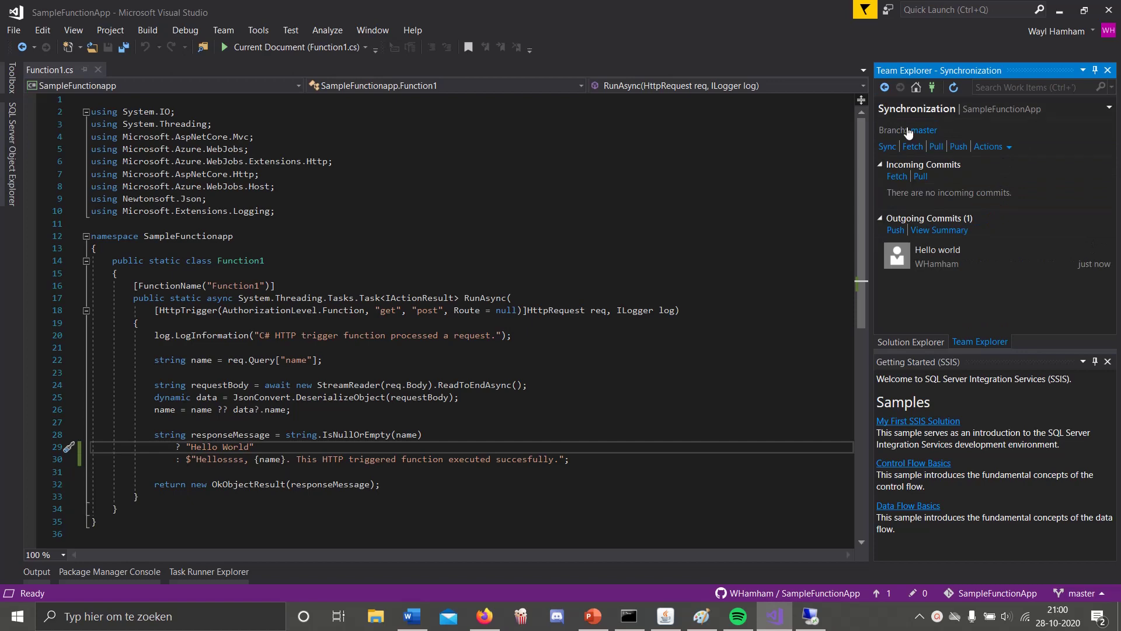
{"action": "left_click", "coordinate": [888, 148]}
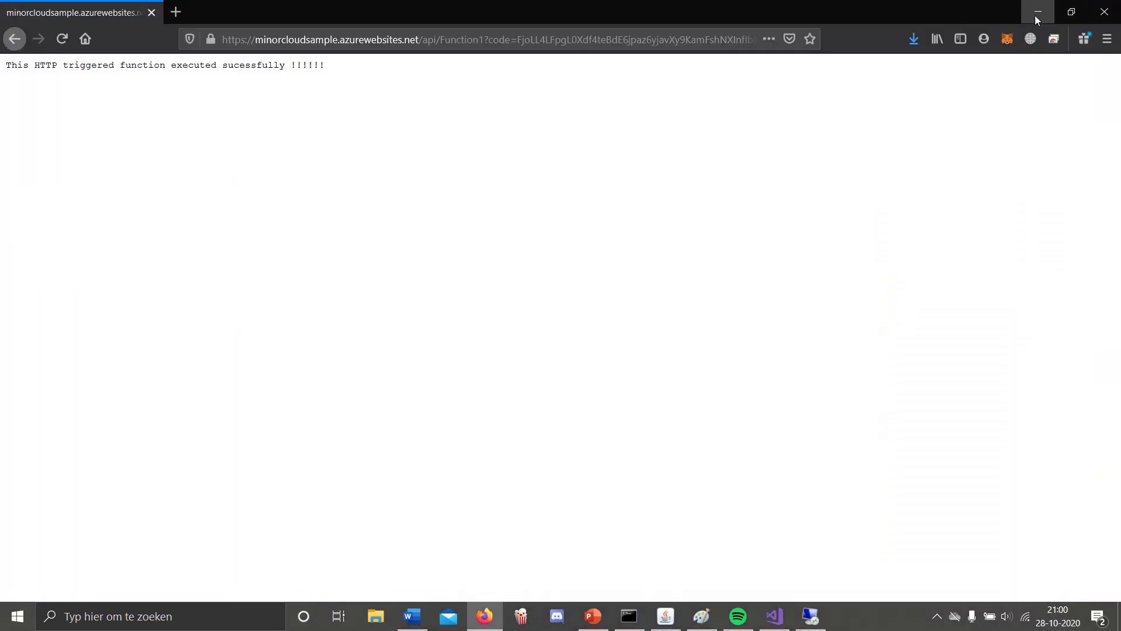
Back in Bamboo, review all deployment projects and all build plans to confirm build #20 ran
{"action": "left_click", "coordinate": [1037, 12]}
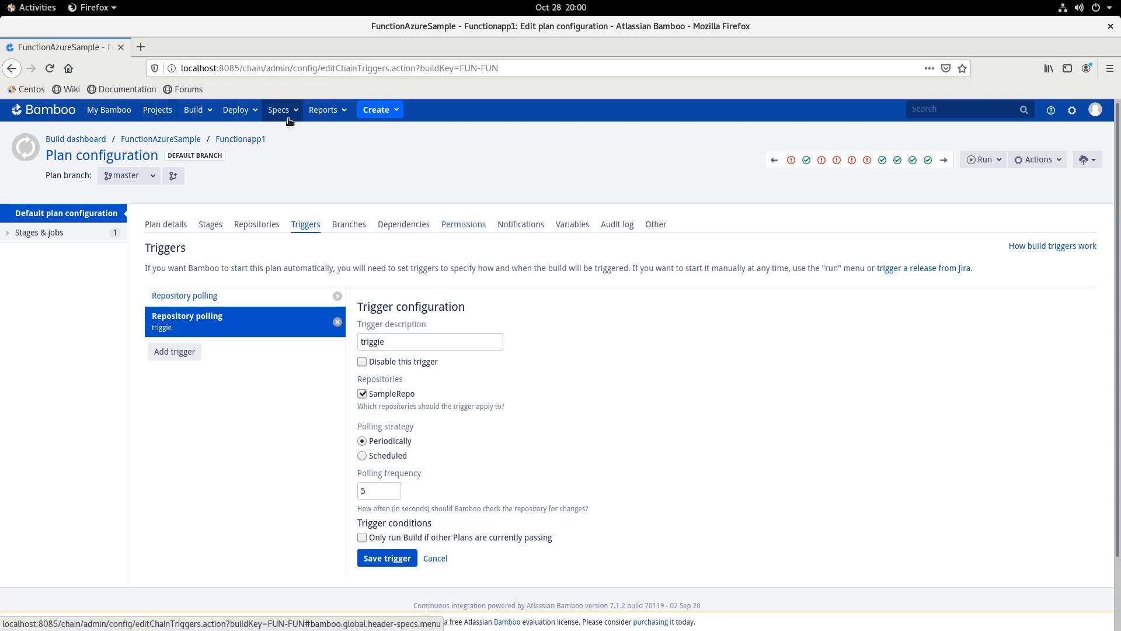
{"action": "left_click", "coordinate": [255, 116]}
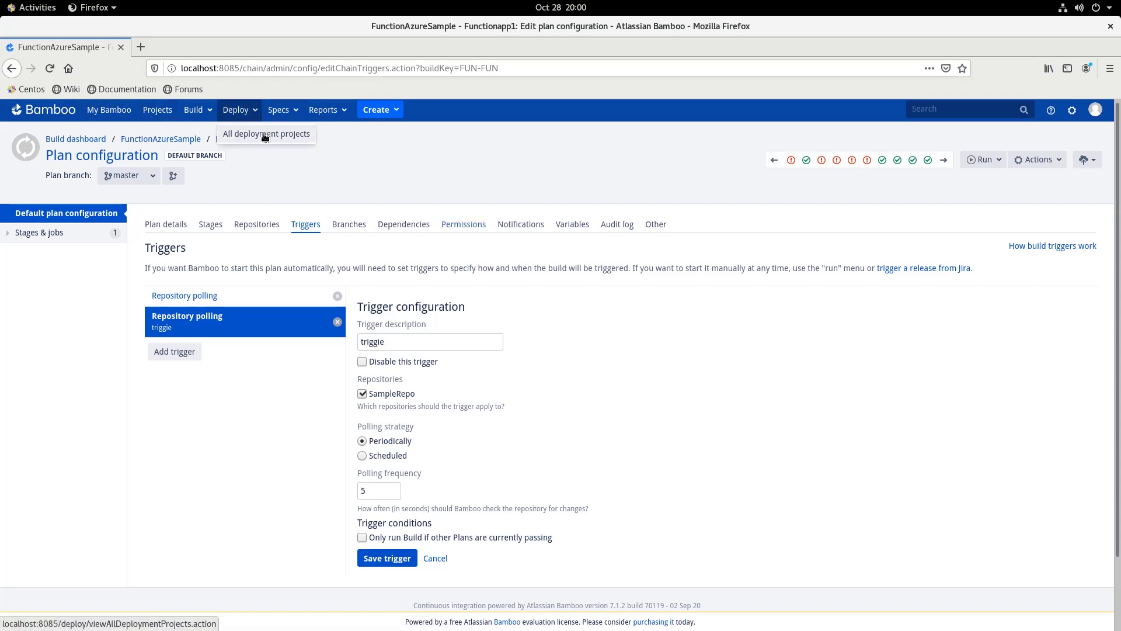
{"action": "left_click", "coordinate": [264, 134]}
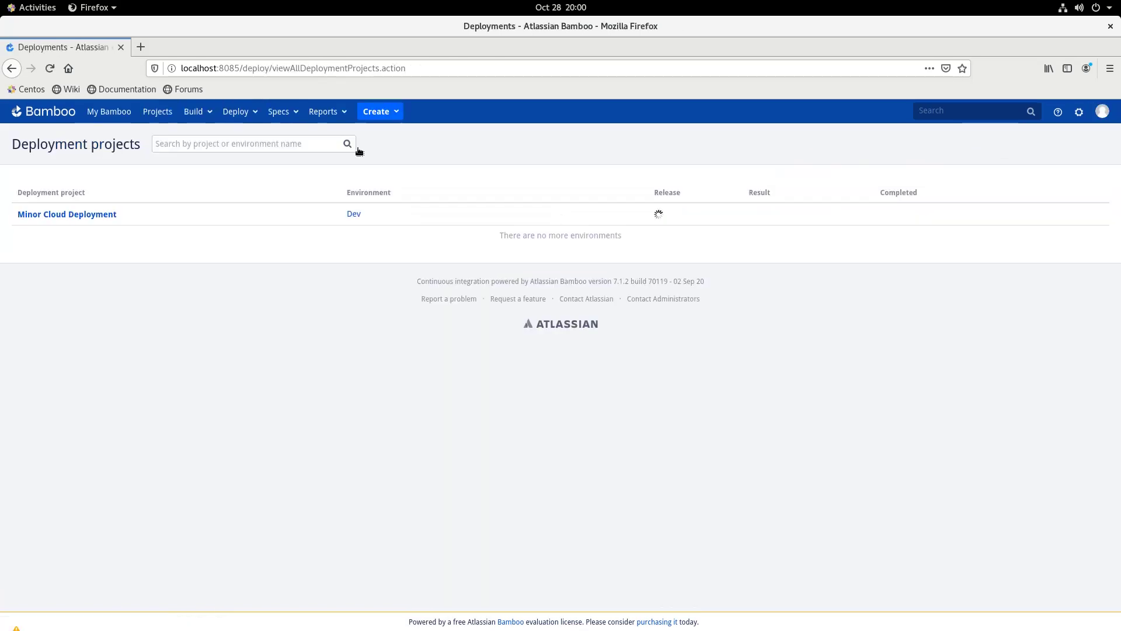
{"action": "left_click", "coordinate": [349, 212]}
{"action": "left_click", "coordinate": [196, 111]}
{"action": "left_click", "coordinate": [211, 136]}
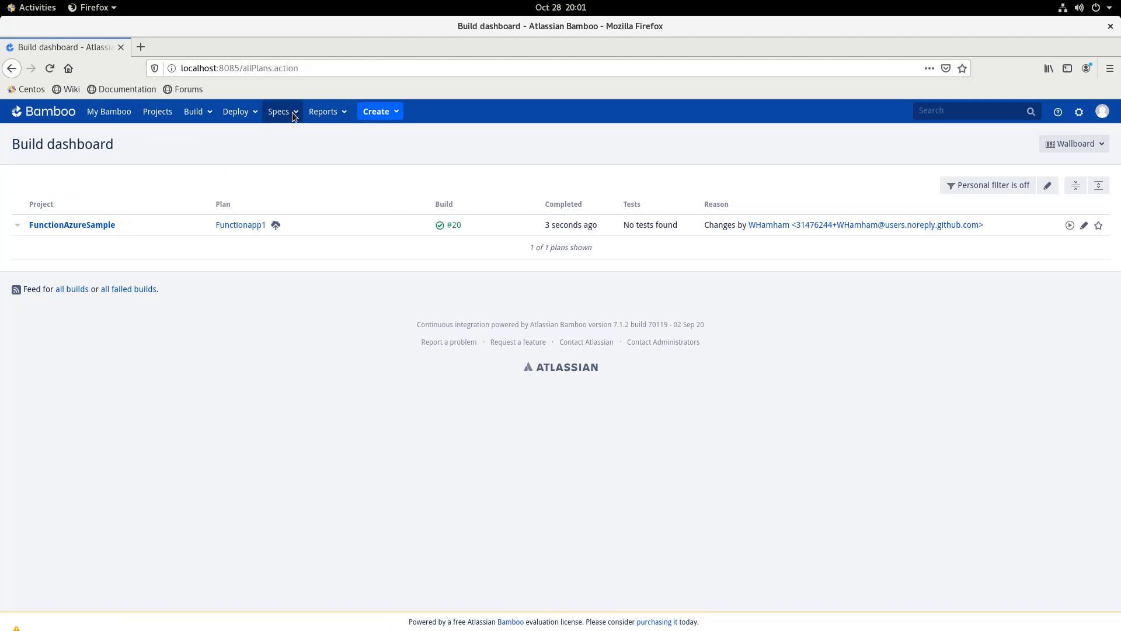
View the logs of the release-3 deployment to Dev, then reload the function page
{"action": "left_click", "coordinate": [251, 112]}
{"action": "left_click", "coordinate": [266, 136]}
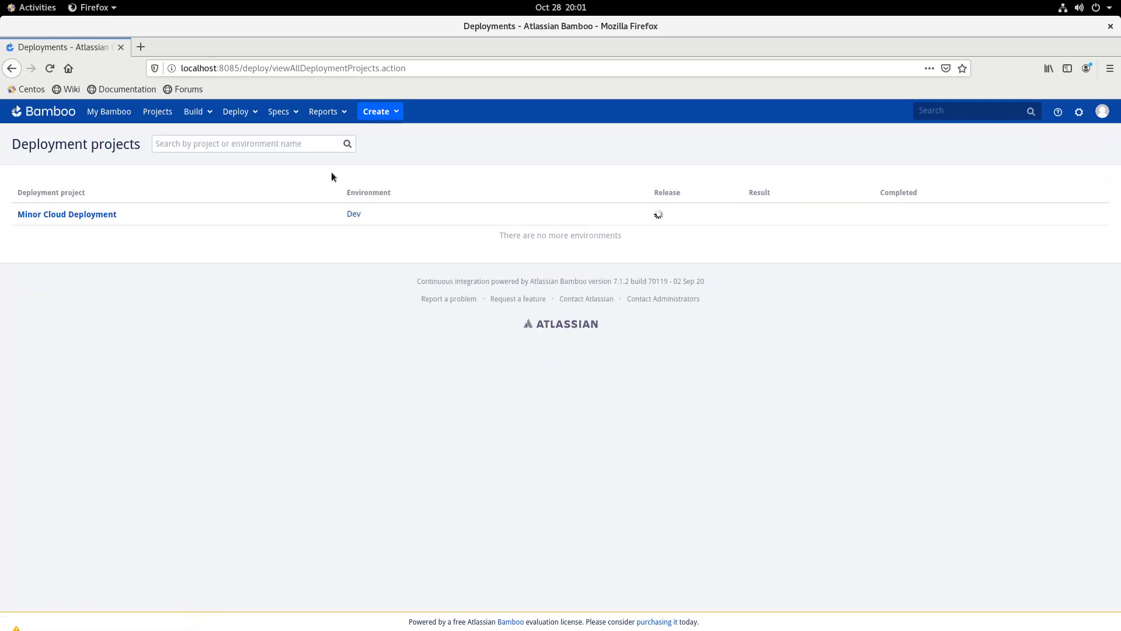
{"action": "left_click", "coordinate": [355, 212]}
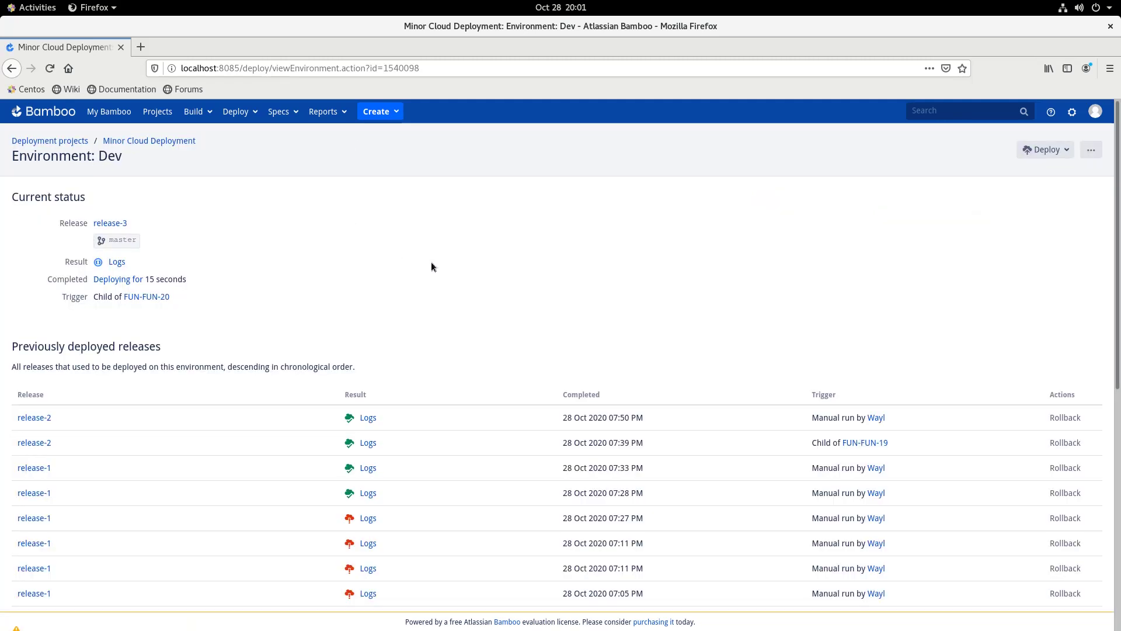
{"action": "left_click", "coordinate": [115, 263]}
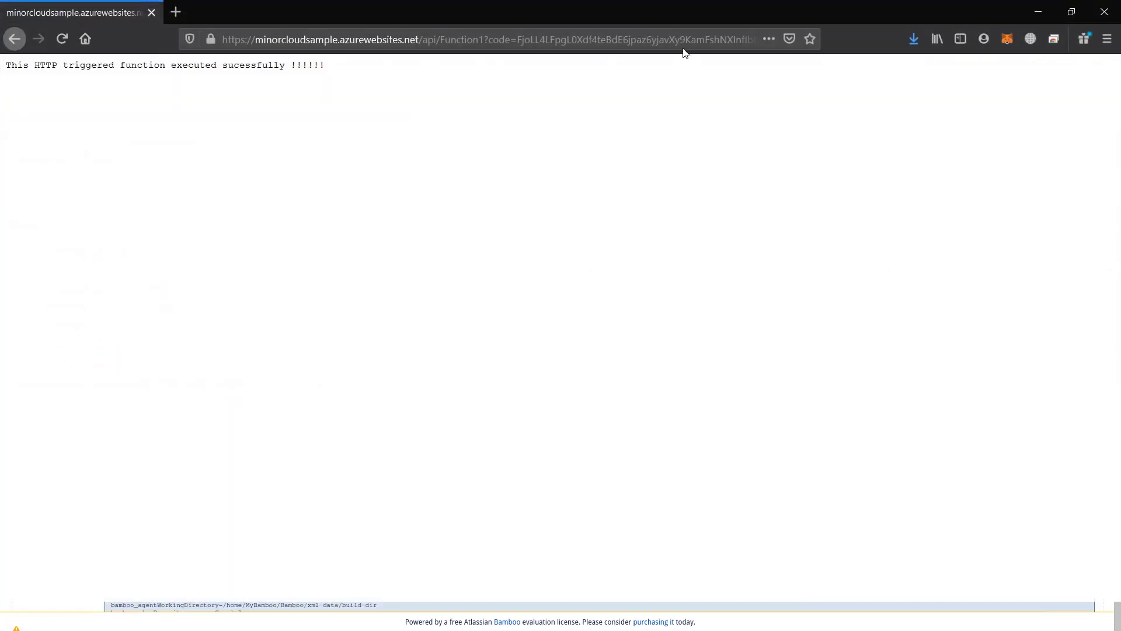
{"action": "left_click", "coordinate": [62, 38]}
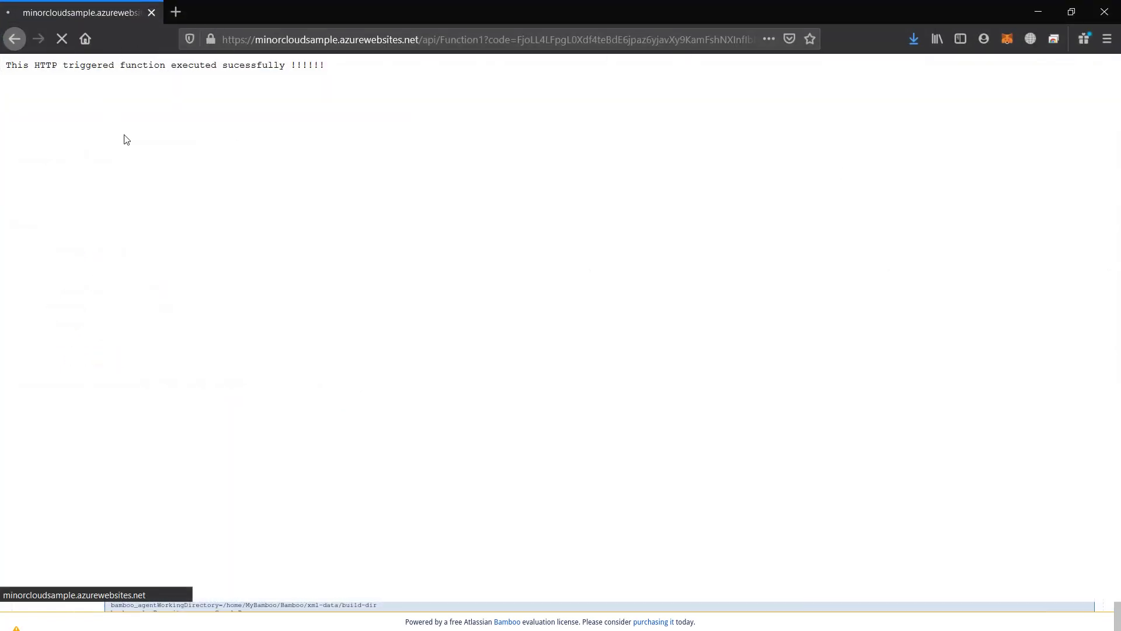